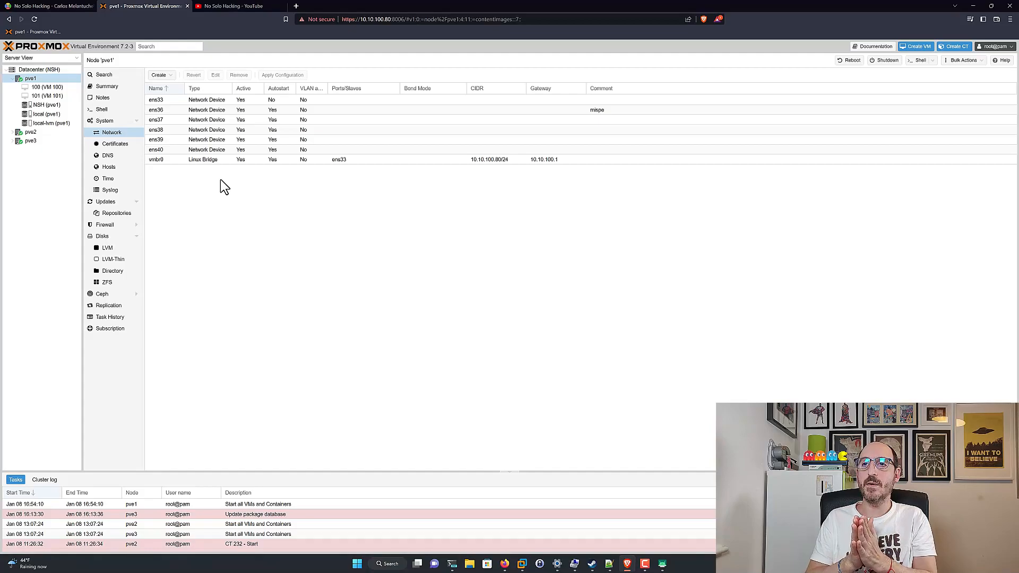
{"action": "left_click", "coordinate": [166, 83]}
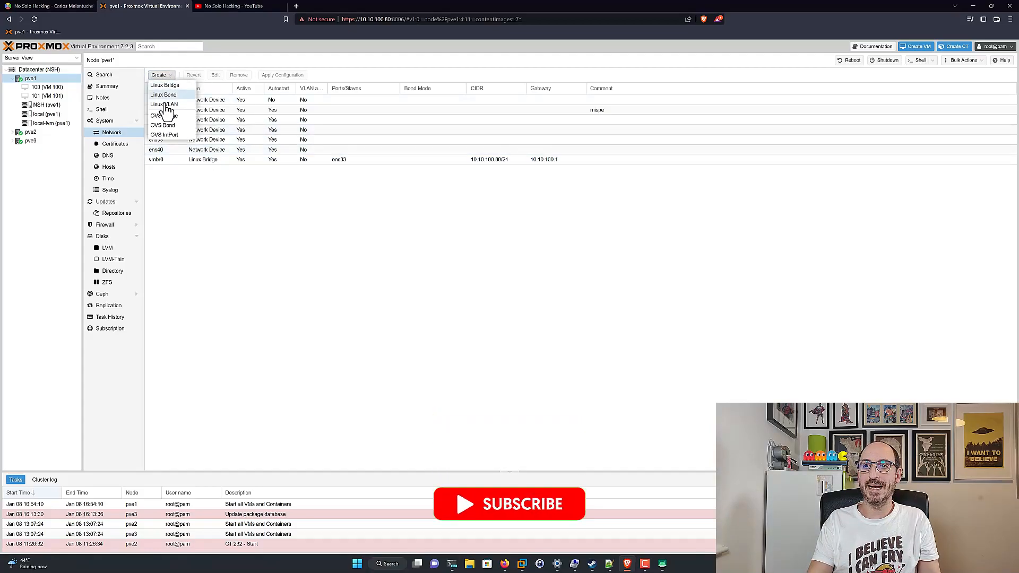
{"action": "left_click", "coordinate": [232, 202]}
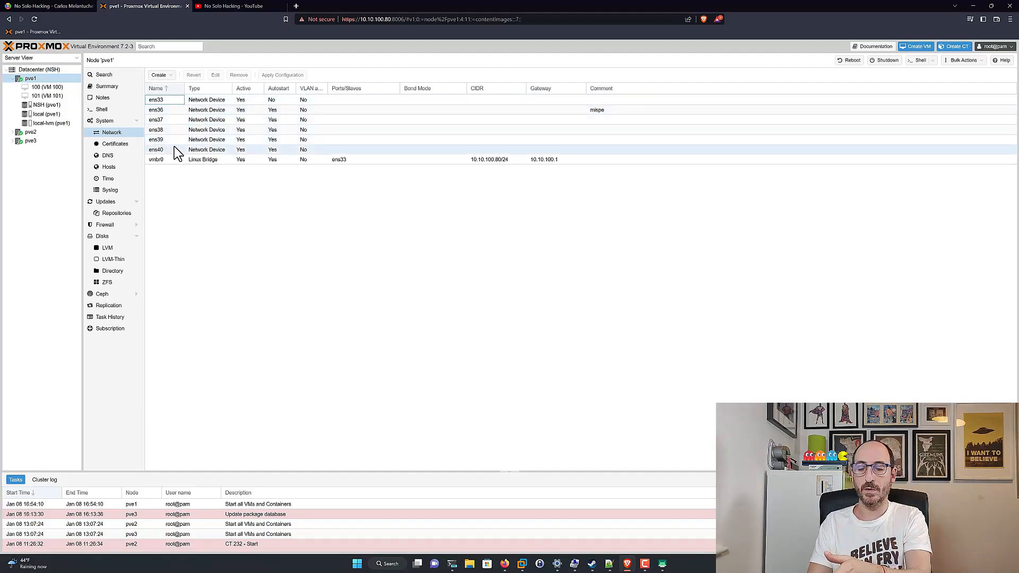
- Examine the network devices ens33 to ens40 and the Linux bridge vmbr0 in the network list of node pve1
{"action": "left_click", "coordinate": [171, 161]}
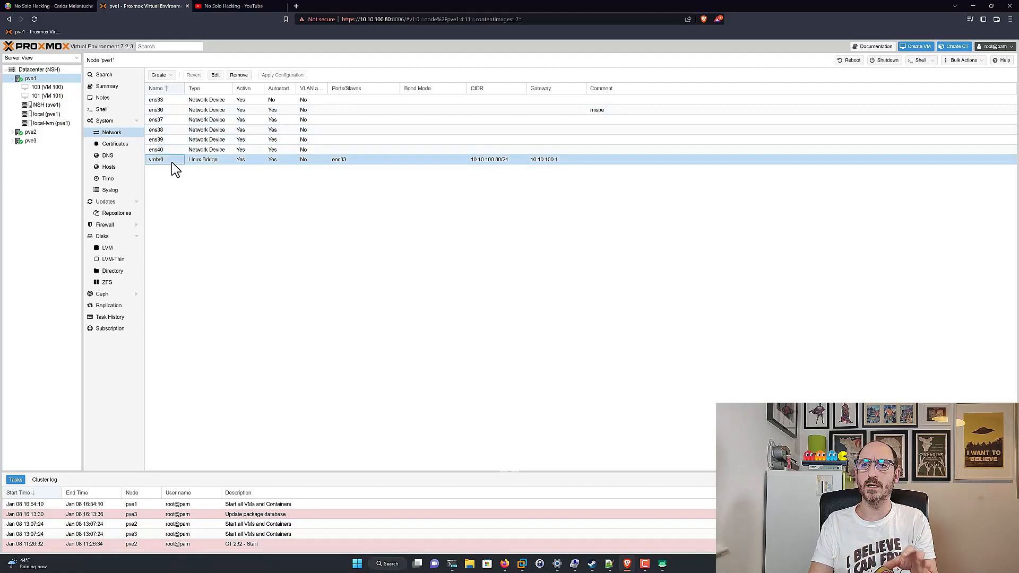
{"action": "left_click", "coordinate": [204, 100]}
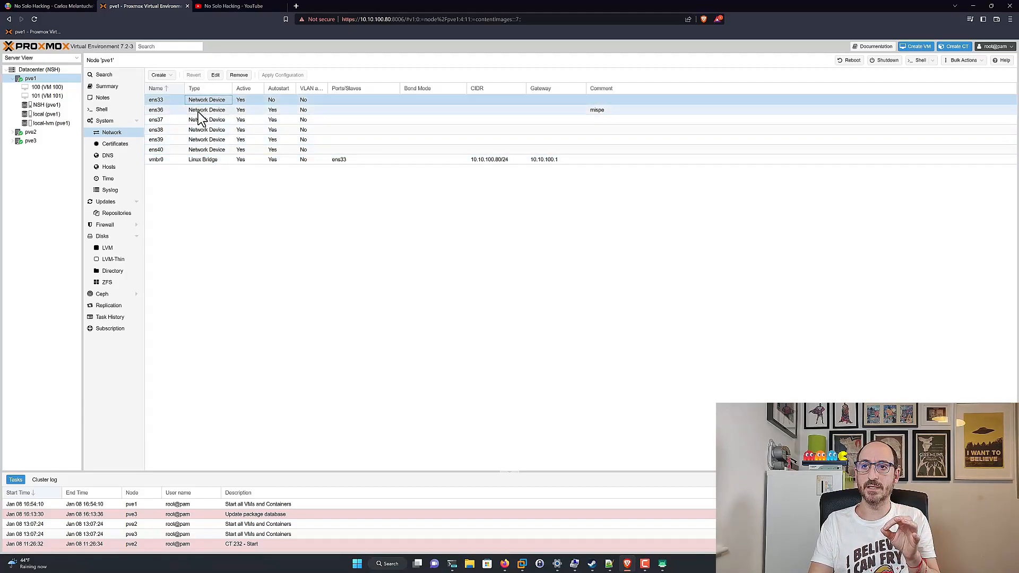
{"action": "left_click", "coordinate": [200, 150]}
{"action": "left_click", "coordinate": [200, 161]}
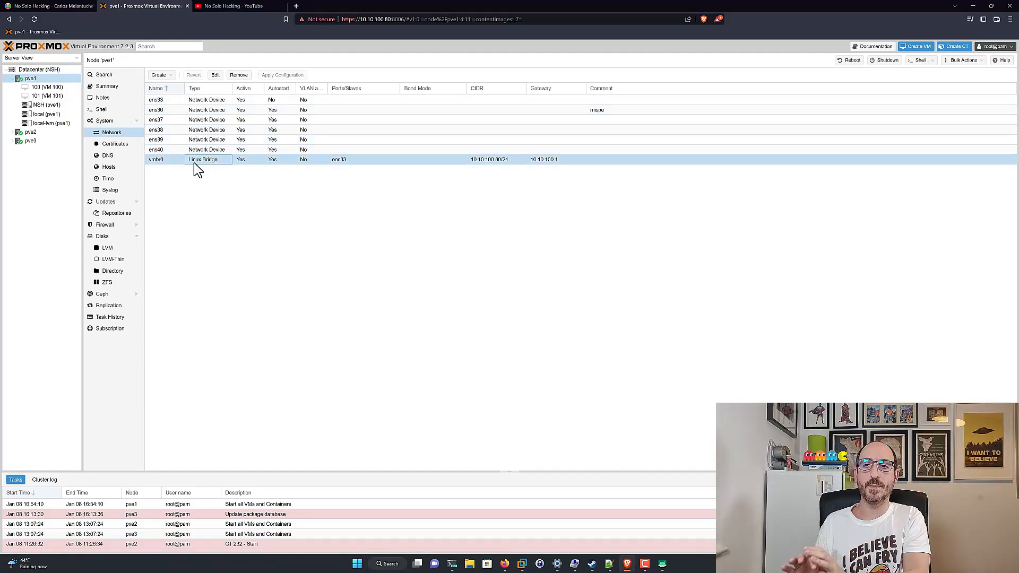
{"action": "left_click", "coordinate": [211, 102]}
{"action": "left_click", "coordinate": [208, 111]}
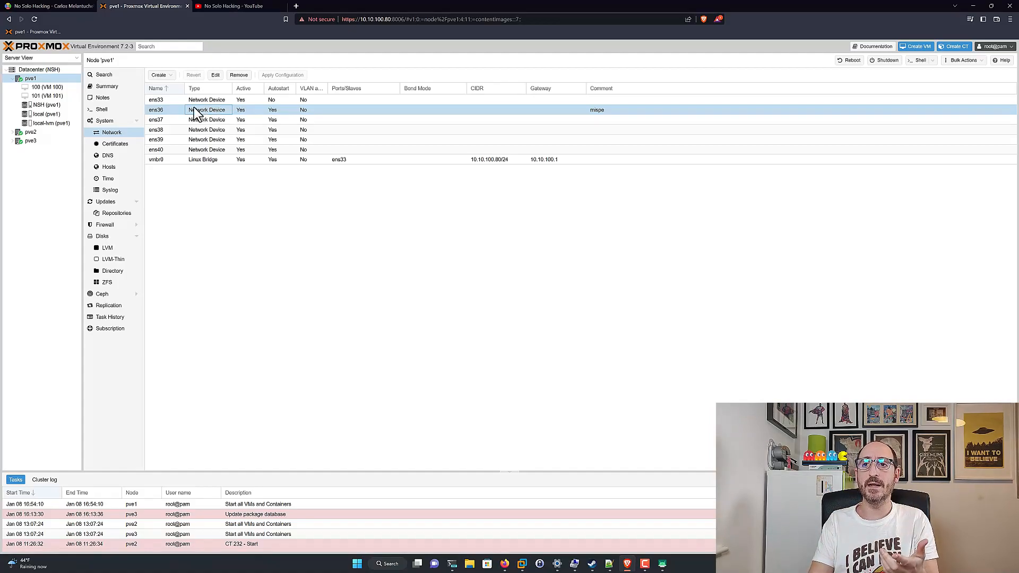
{"action": "left_click", "coordinate": [168, 109]}
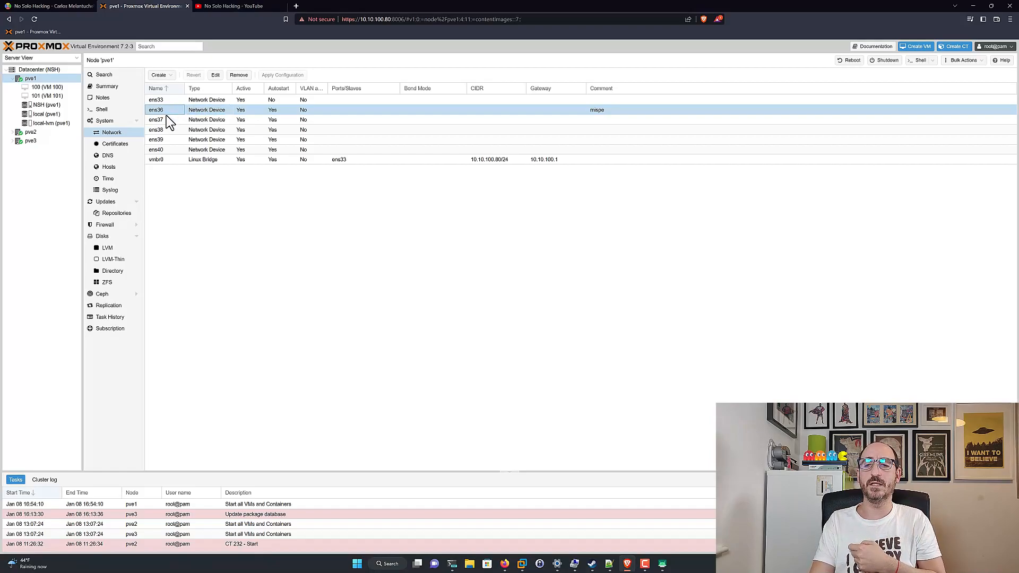
{"action": "left_click", "coordinate": [165, 124]}
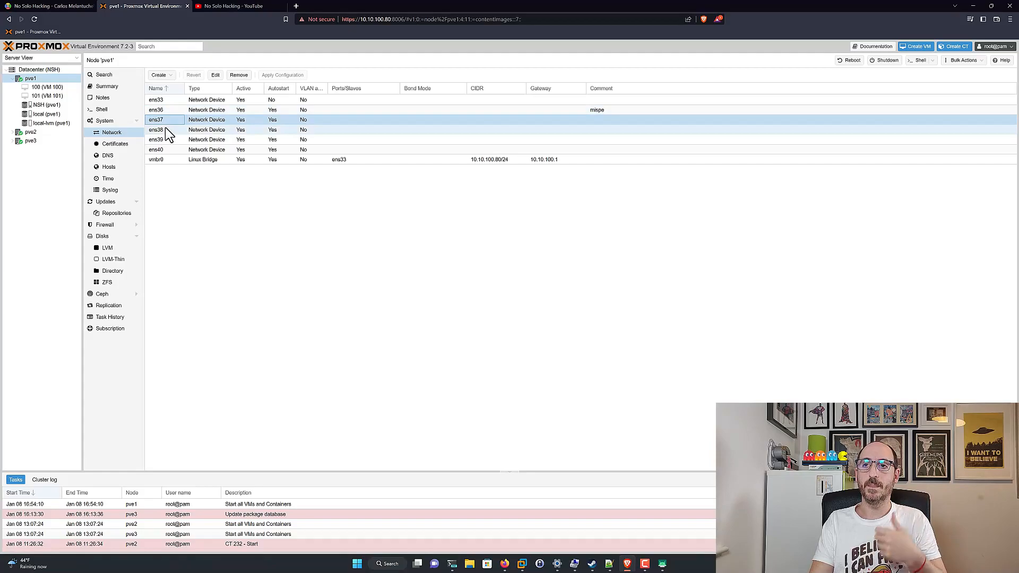
{"action": "left_click", "coordinate": [165, 131]}
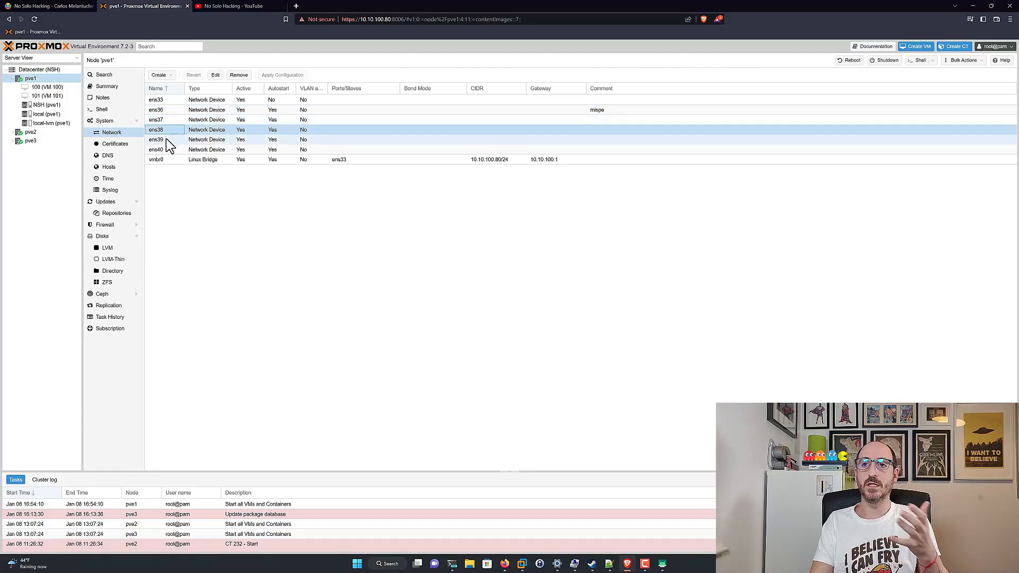
{"action": "left_click", "coordinate": [170, 149]}
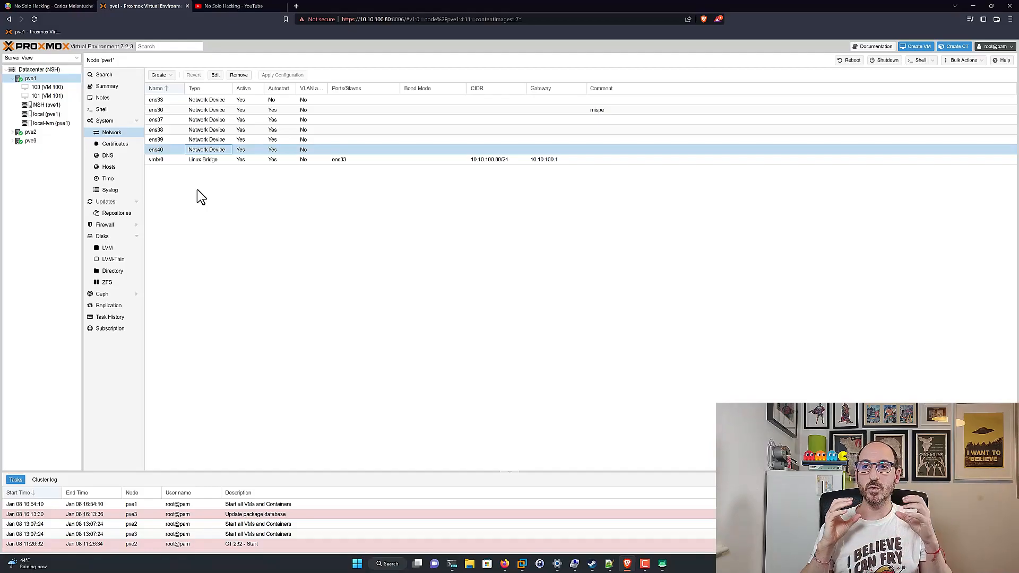
{"action": "left_click", "coordinate": [223, 160]}
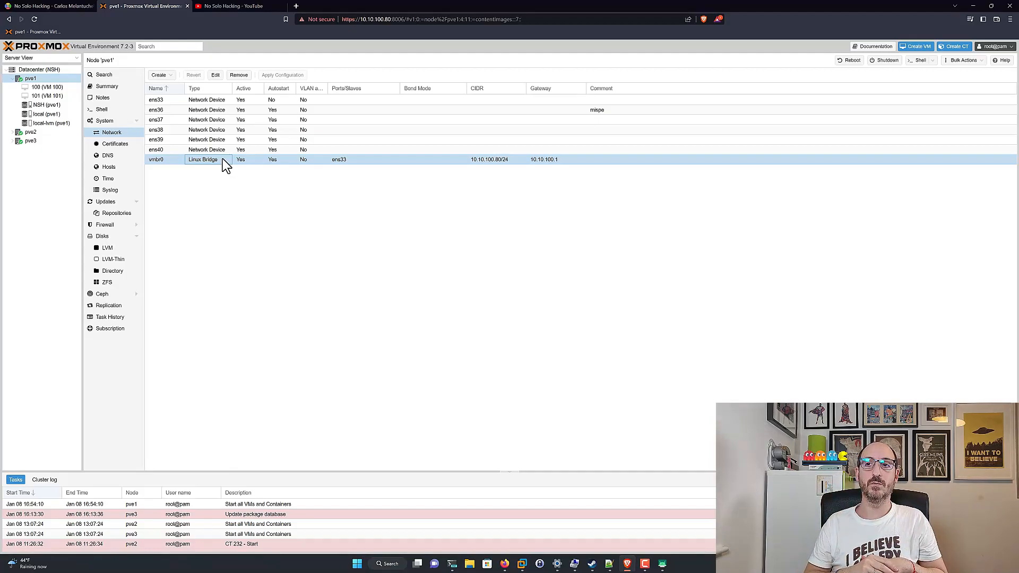
{"action": "left_click", "coordinate": [252, 161]}
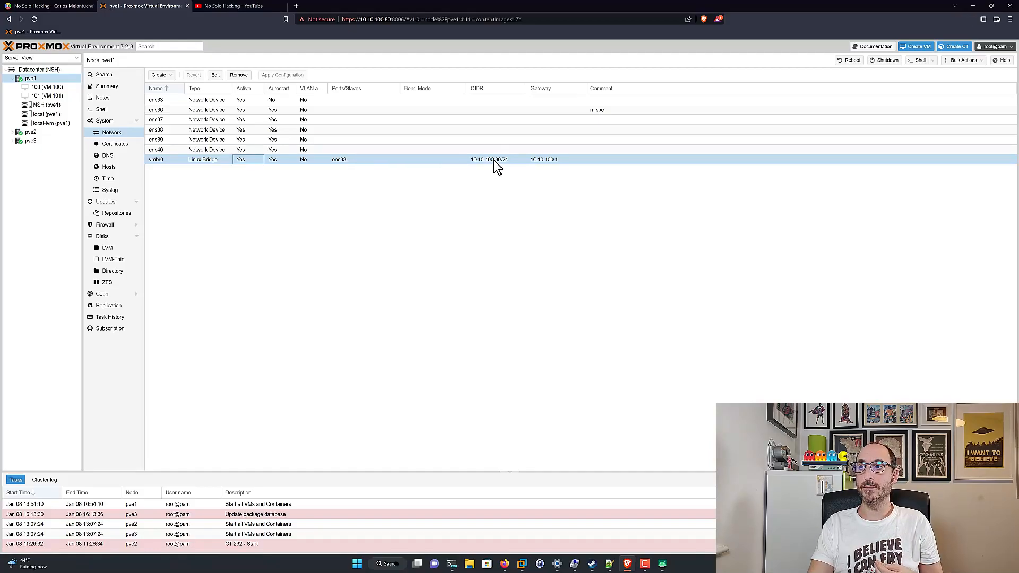
- Inspect the IPv4, IPv6, gateway and bridge port settings of Linux bridge vmbr0 without changing them
{"action": "double_click", "coordinate": [173, 162]}
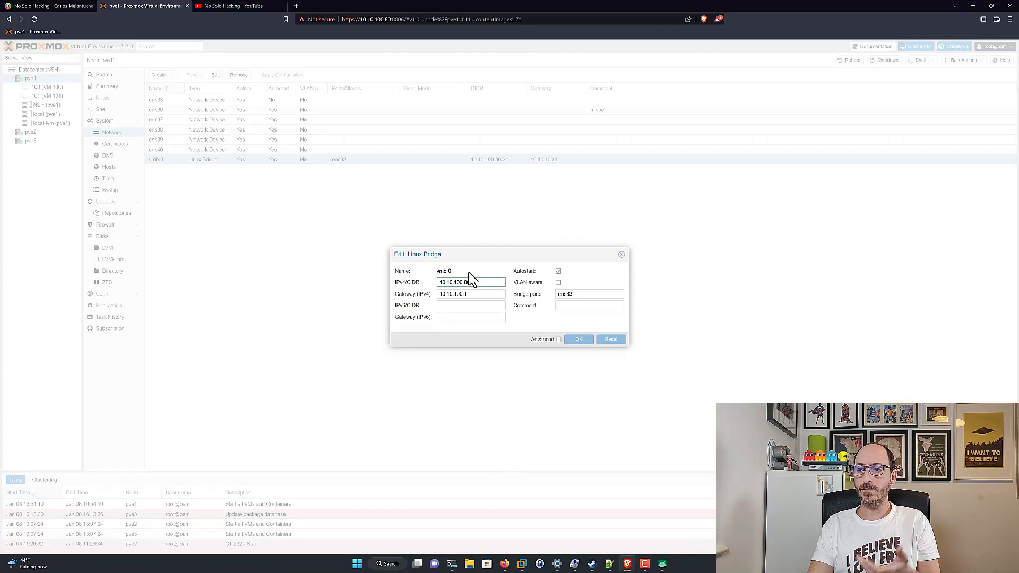
{"action": "left_click_drag", "start_coordinate": [485, 281], "coordinate": [440, 281]}
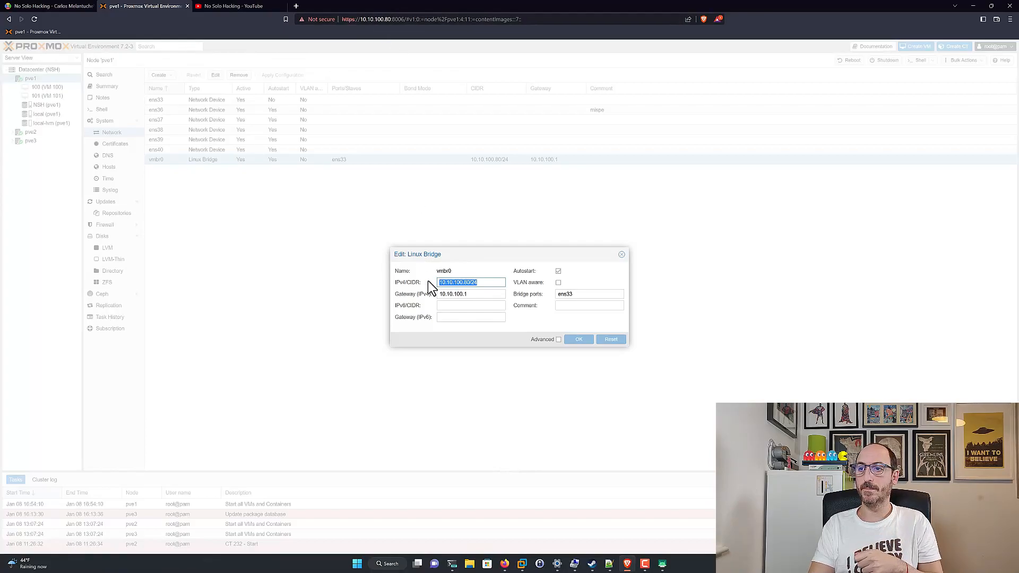
{"action": "left_click", "coordinate": [480, 306]}
{"action": "left_click", "coordinate": [479, 319]}
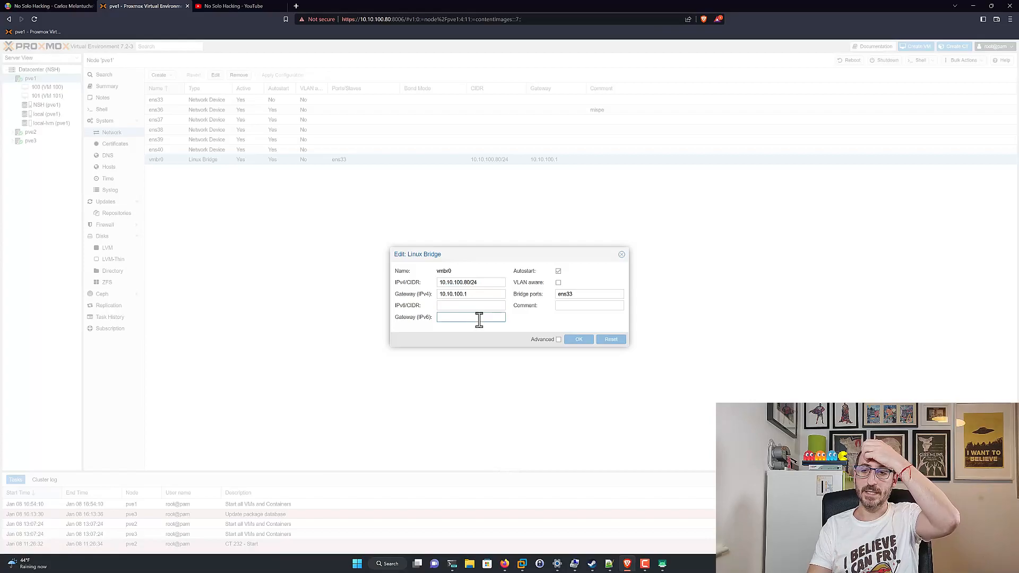
{"action": "left_click", "coordinate": [586, 295]}
{"action": "left_click_drag", "start_coordinate": [582, 293], "coordinate": [558, 295]}
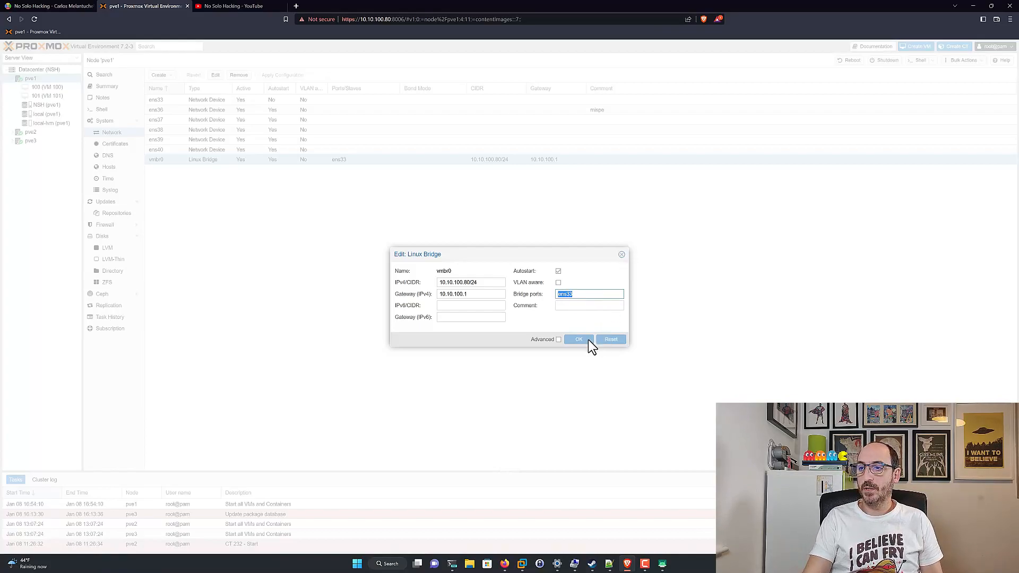
{"action": "left_click", "coordinate": [622, 254]}
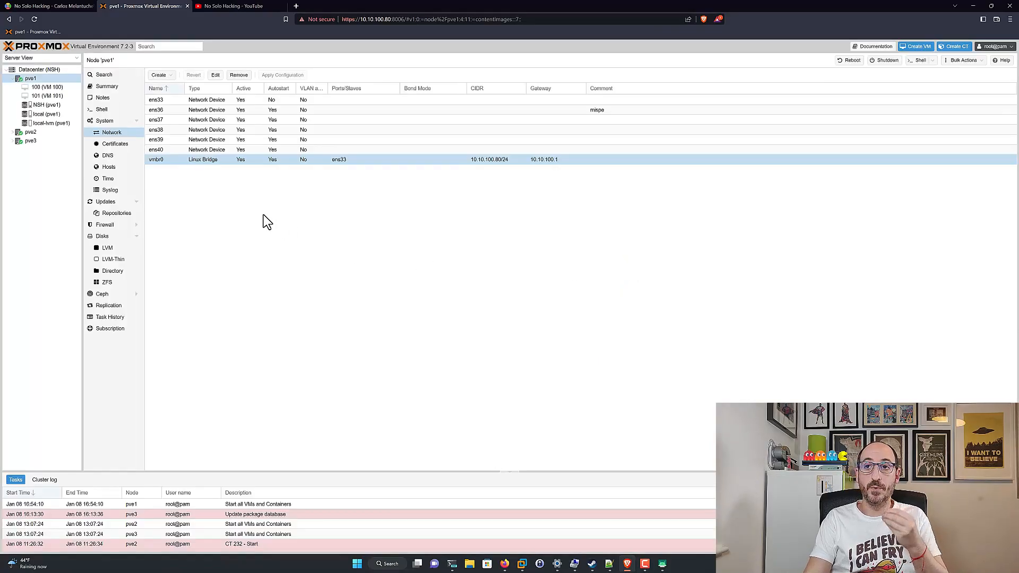
- Create a Linux bridge named vmbr1 on pve1 without addresses or bridge ports and with the comment "Bridge nuevo"
{"action": "left_click", "coordinate": [163, 76]}
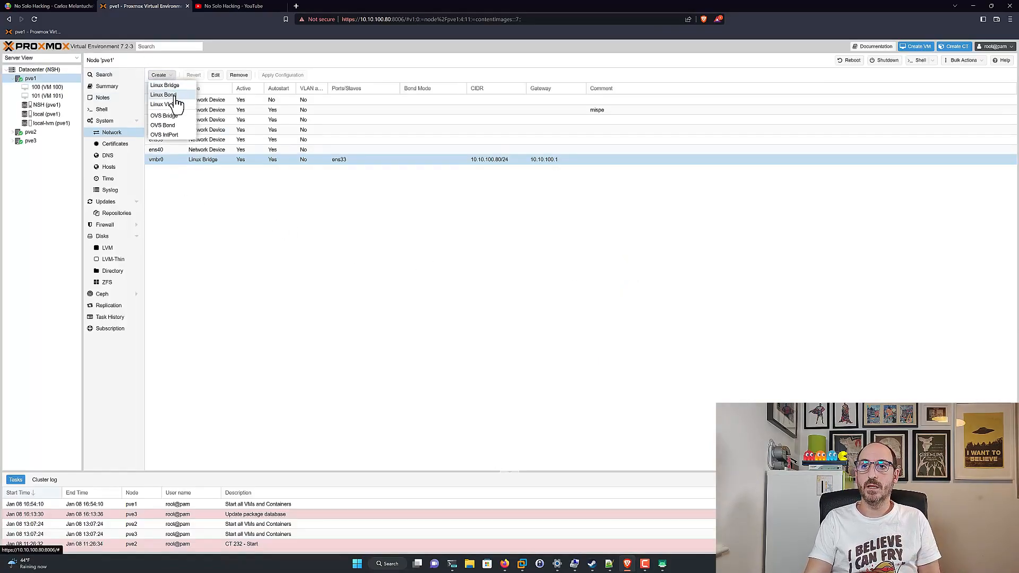
{"action": "left_click", "coordinate": [176, 86]}
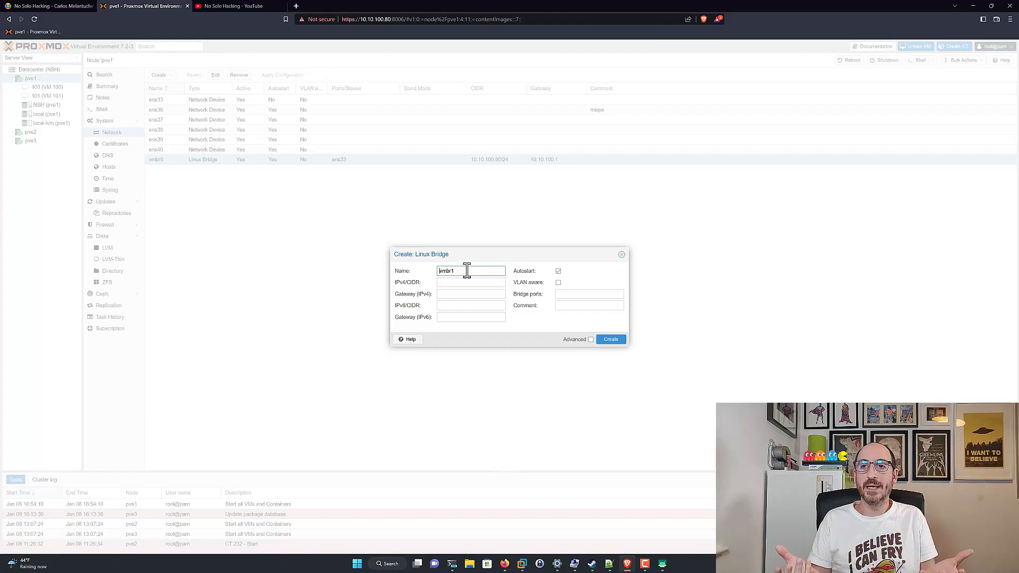
{"action": "left_click", "coordinate": [461, 282]}
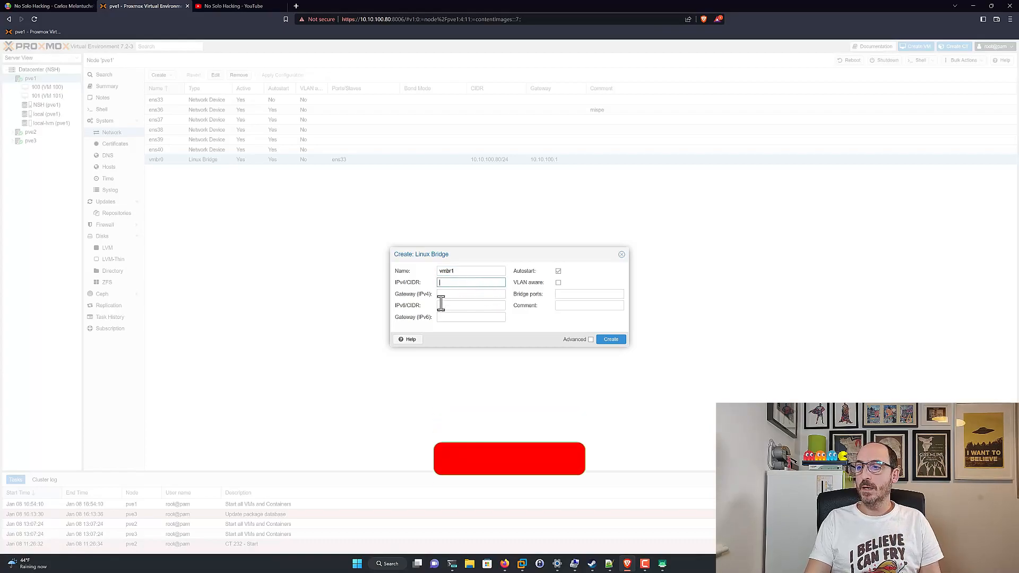
{"action": "left_click", "coordinate": [572, 307]}
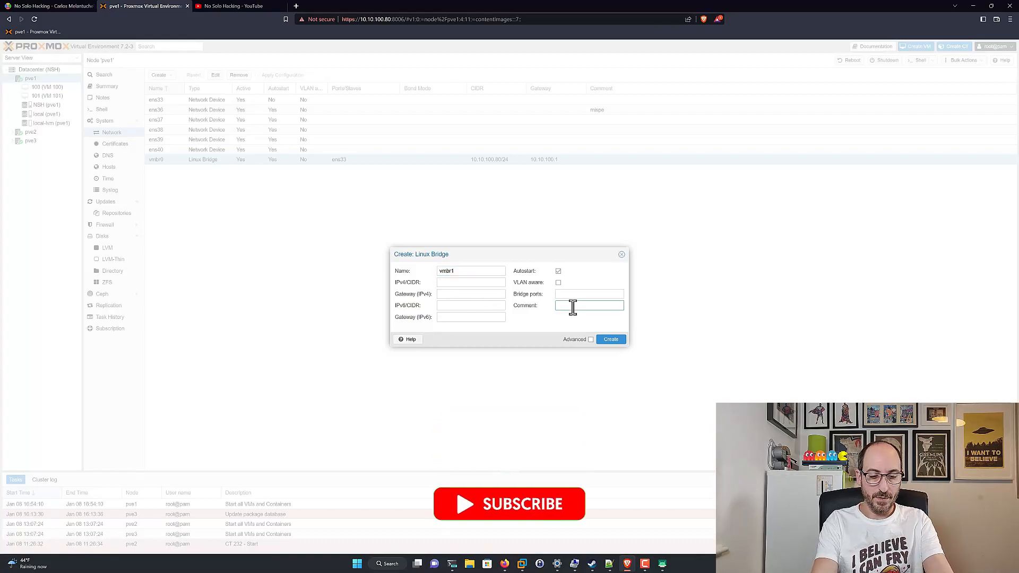
{"action": "type", "text": "Bridge nuevo"}
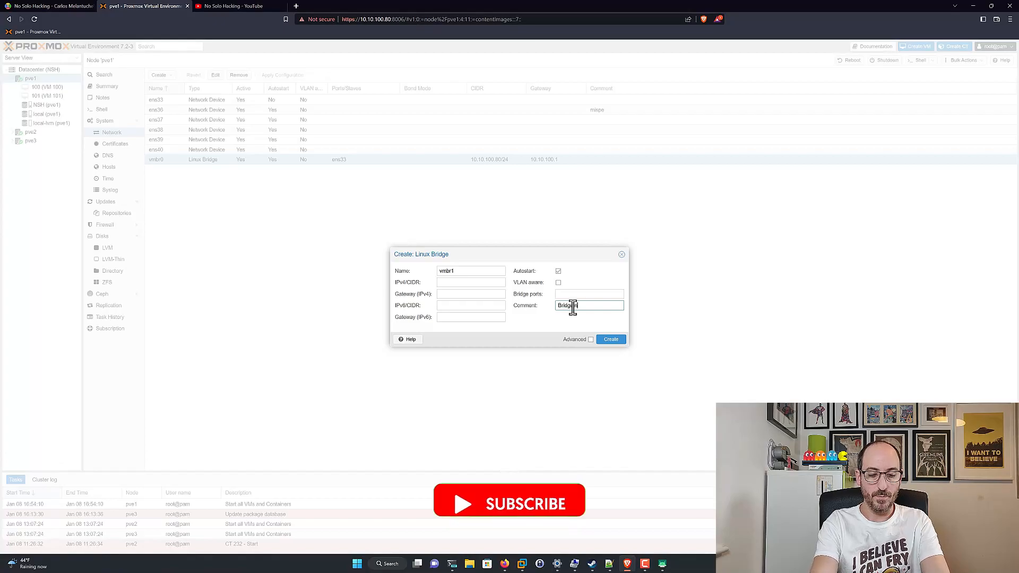
{"action": "left_click", "coordinate": [611, 340]}
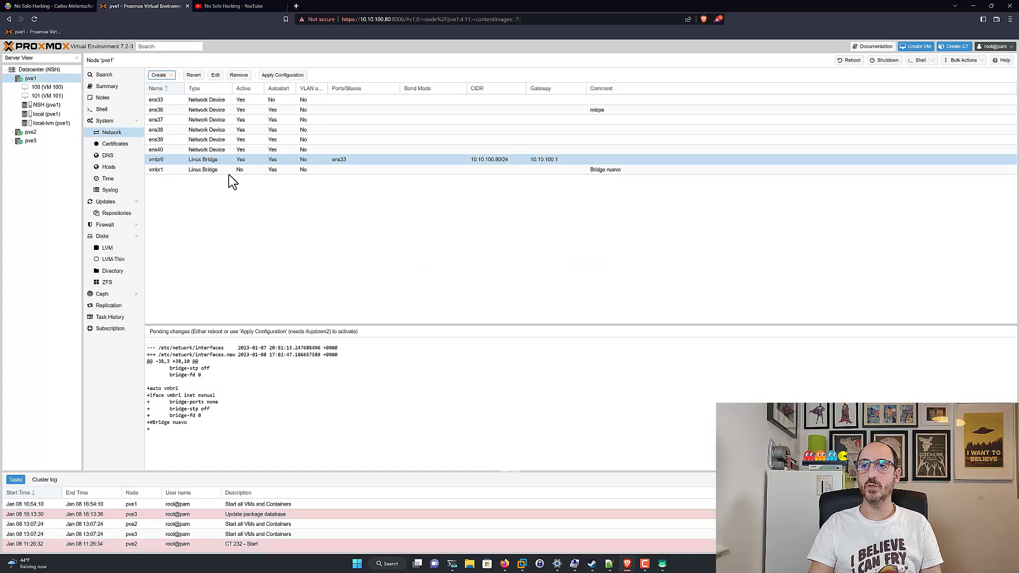
- Examine the pending changes to /etc/network/interfaces for the new bridge vmbr1
{"action": "left_click", "coordinate": [228, 170]}
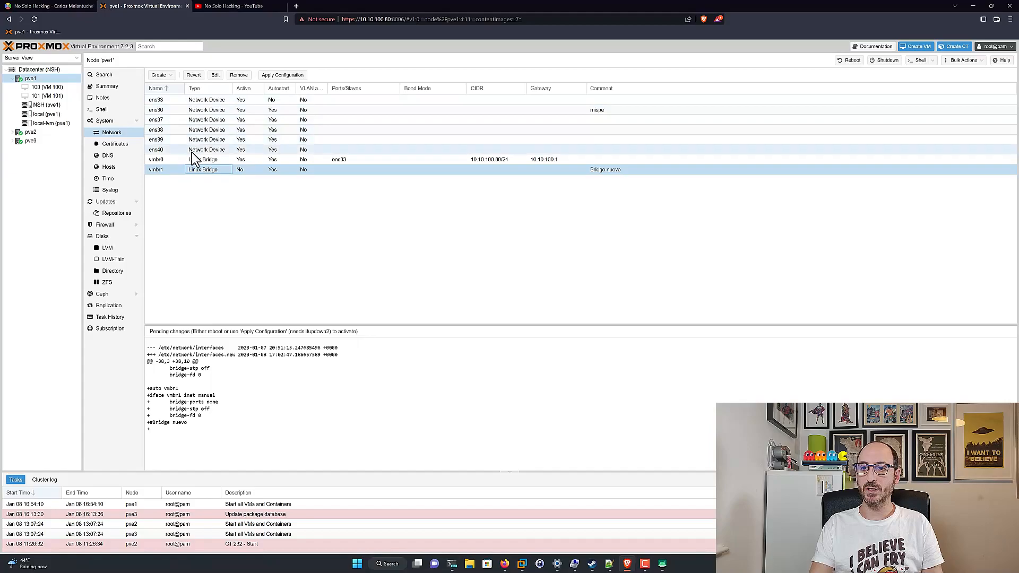
{"action": "left_click_drag", "start_coordinate": [212, 444], "coordinate": [149, 343]}
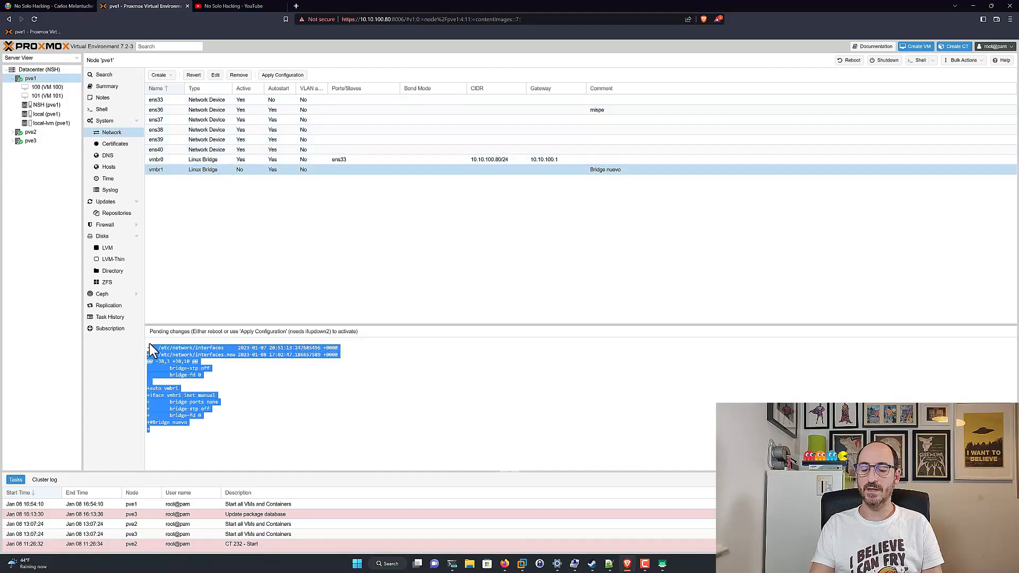
{"action": "left_click", "coordinate": [178, 365]}
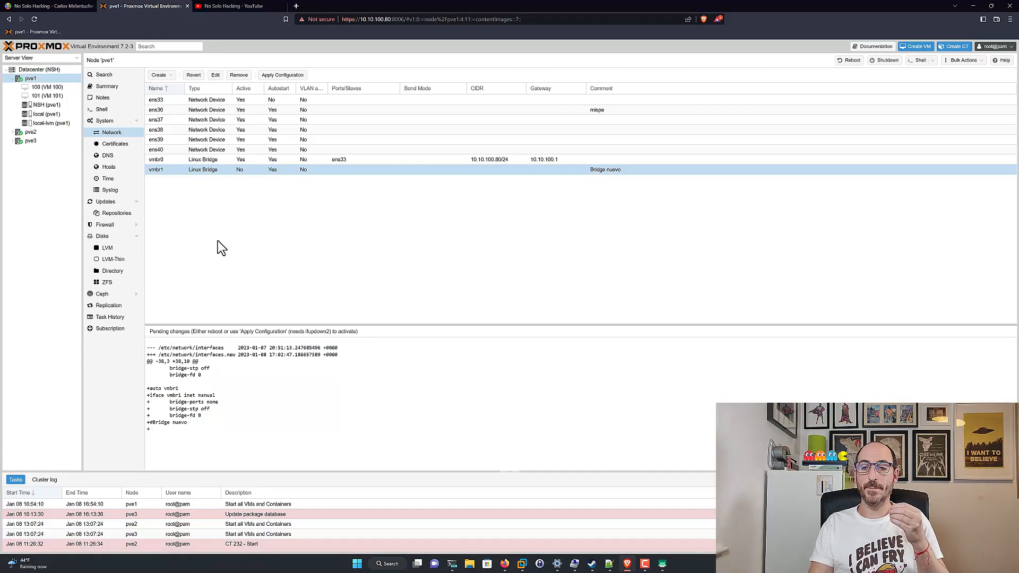
{"action": "left_click_drag", "start_coordinate": [169, 347], "coordinate": [229, 348]}
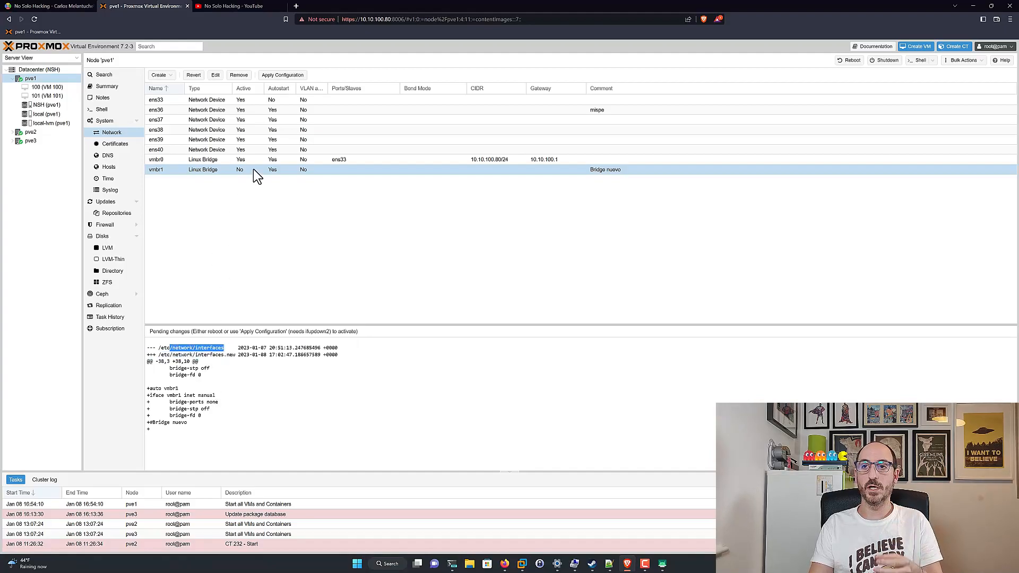
{"action": "left_click", "coordinate": [206, 417]}
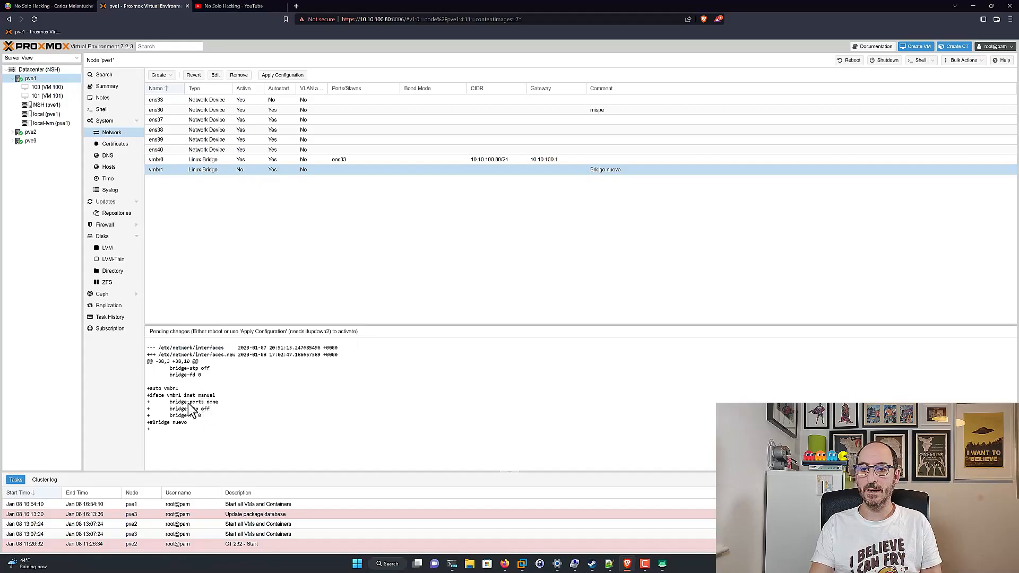
{"action": "left_click_drag", "start_coordinate": [146, 387], "coordinate": [150, 402]}
{"action": "left_click_drag", "start_coordinate": [161, 348], "coordinate": [224, 349]}
{"action": "left_click_drag", "start_coordinate": [150, 388], "coordinate": [217, 440]}
{"action": "left_click", "coordinate": [221, 446]}
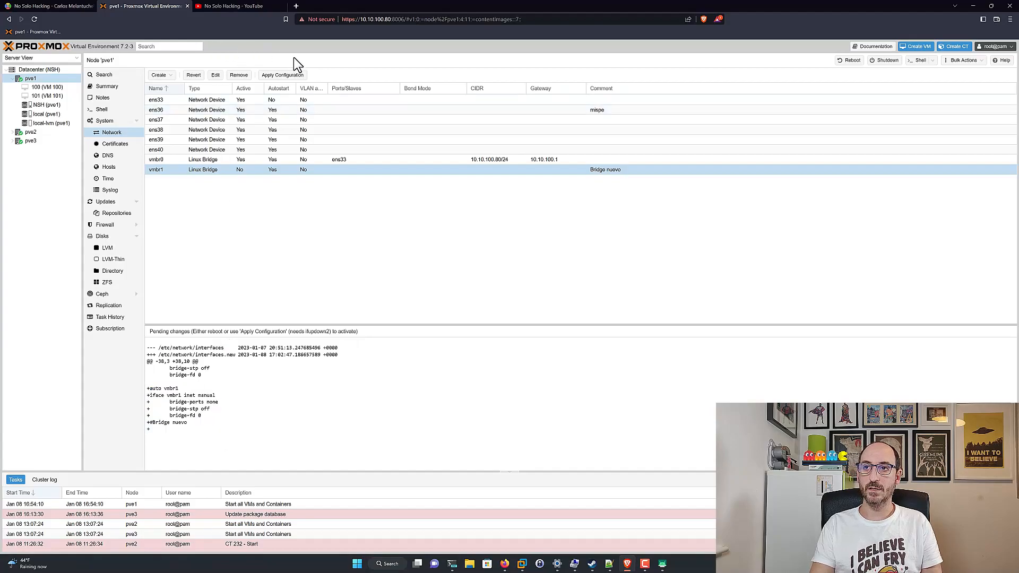
- Apply the pending network configuration on node pve1
{"action": "left_click", "coordinate": [282, 76]}
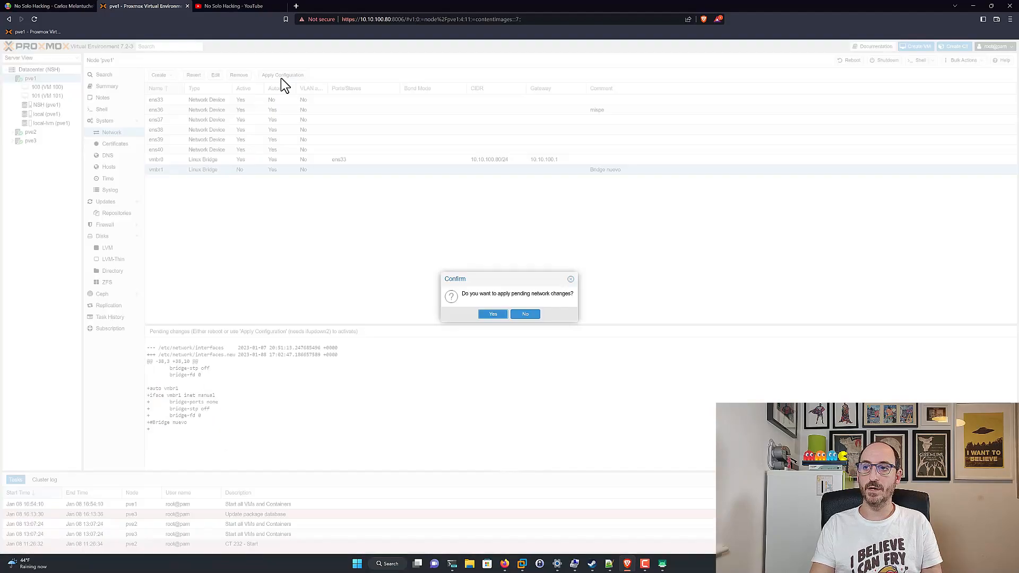
{"action": "left_click", "coordinate": [485, 315]}
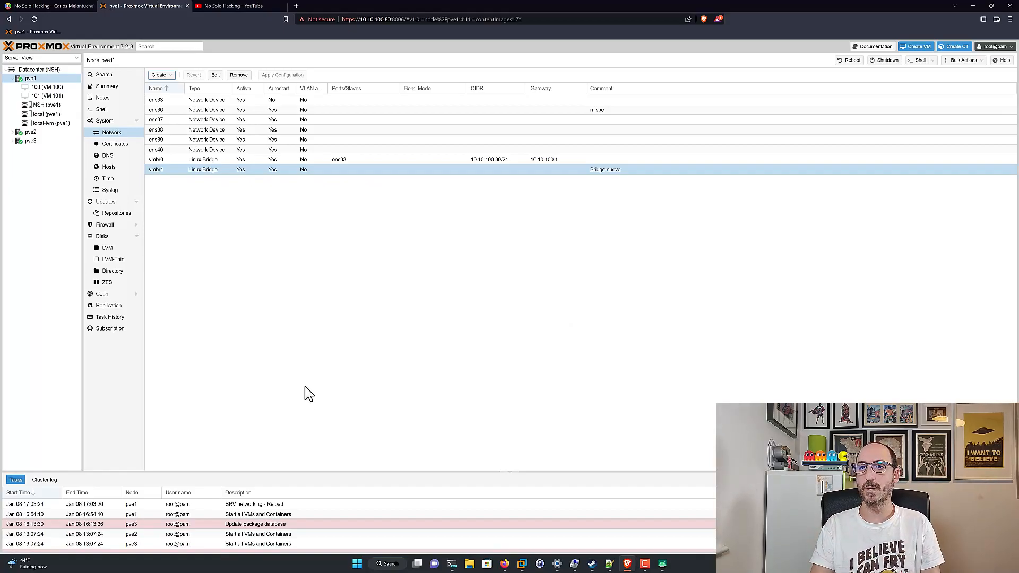
- Connect the net0 network device of VM 100 to bridge vmbr1
{"action": "left_click", "coordinate": [47, 87]}
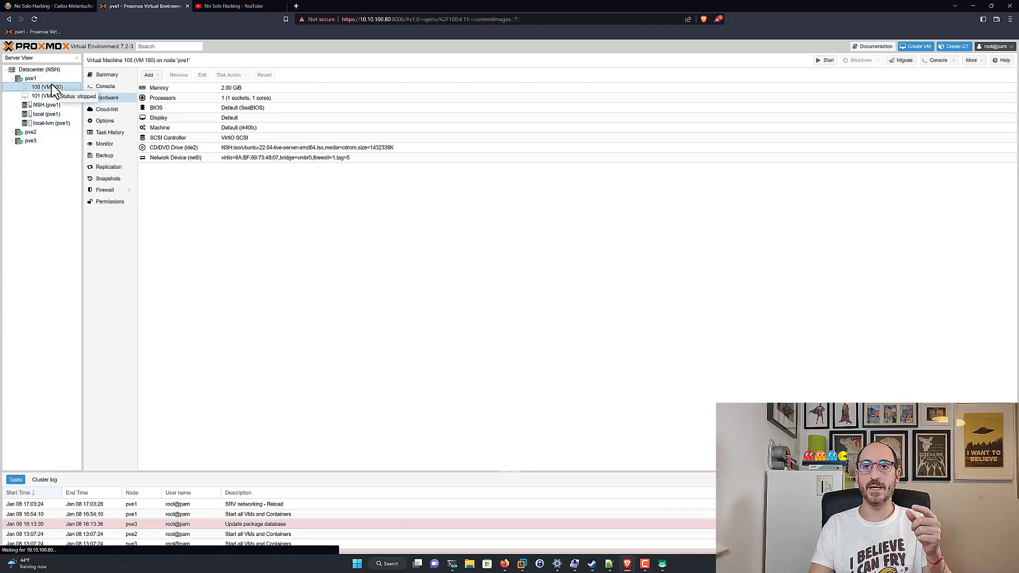
{"action": "left_click", "coordinate": [168, 158]}
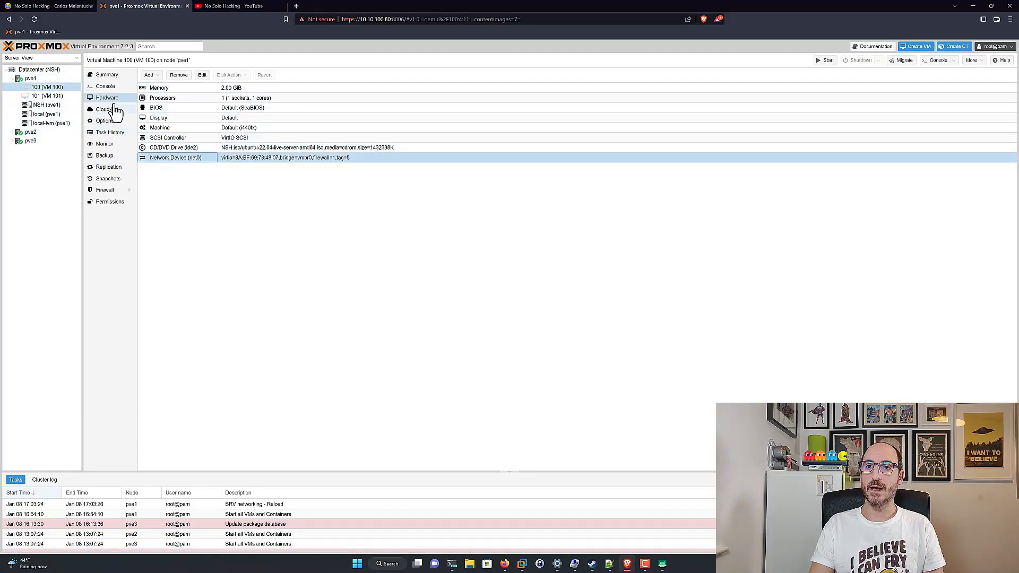
{"action": "double_click", "coordinate": [192, 161]}
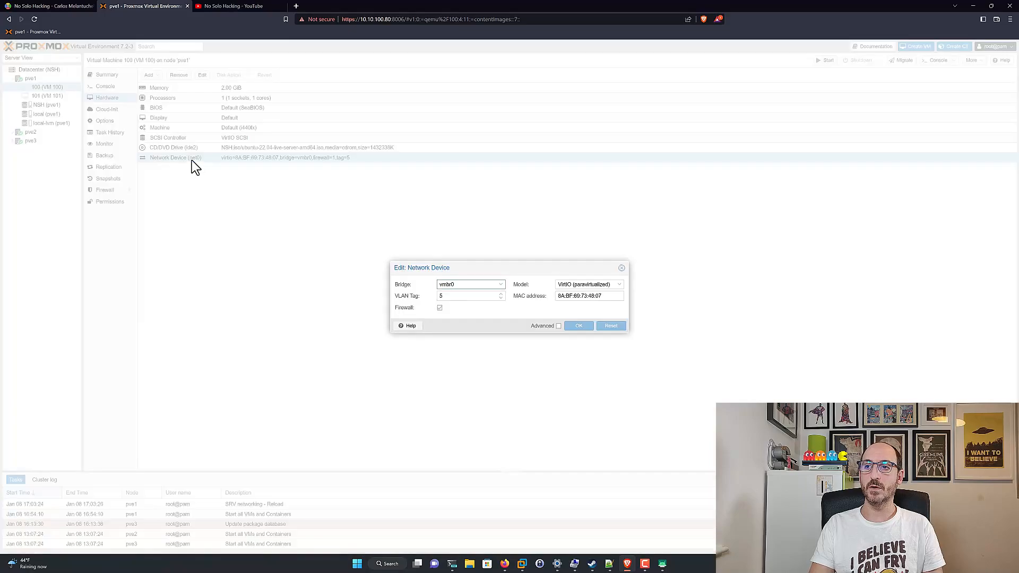
{"action": "left_click", "coordinate": [496, 286]}
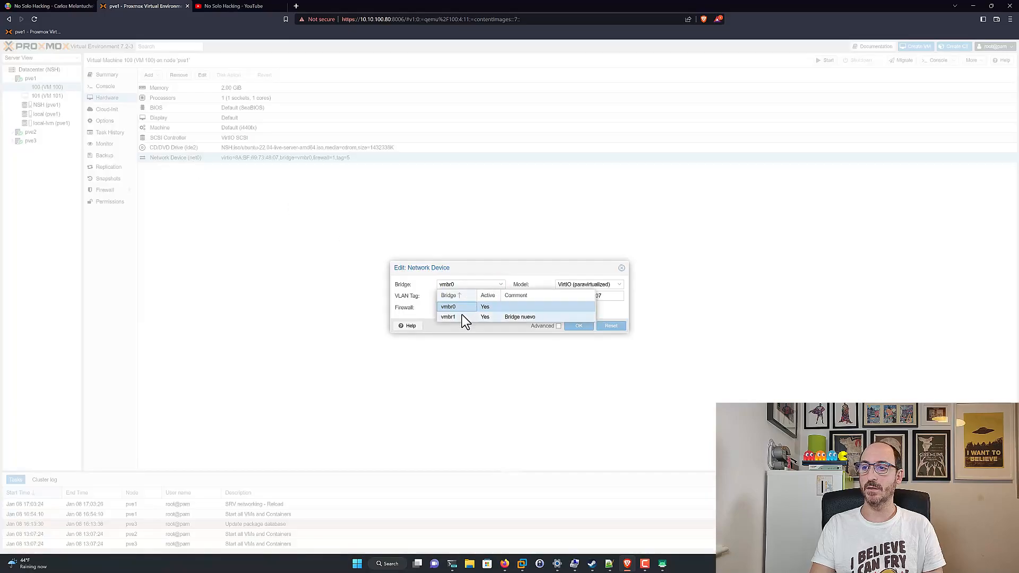
{"action": "left_click", "coordinate": [461, 317]}
{"action": "left_click", "coordinate": [582, 333]}
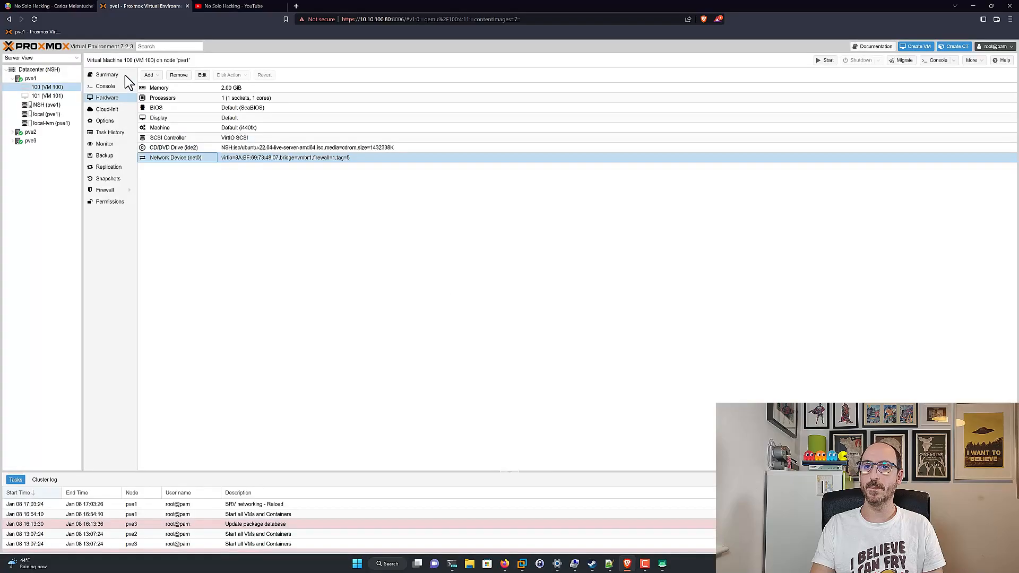
- Switch the bridge of VM 101's network device net0 to vmbr1
{"action": "left_click", "coordinate": [40, 96]}
{"action": "left_click", "coordinate": [149, 76]}
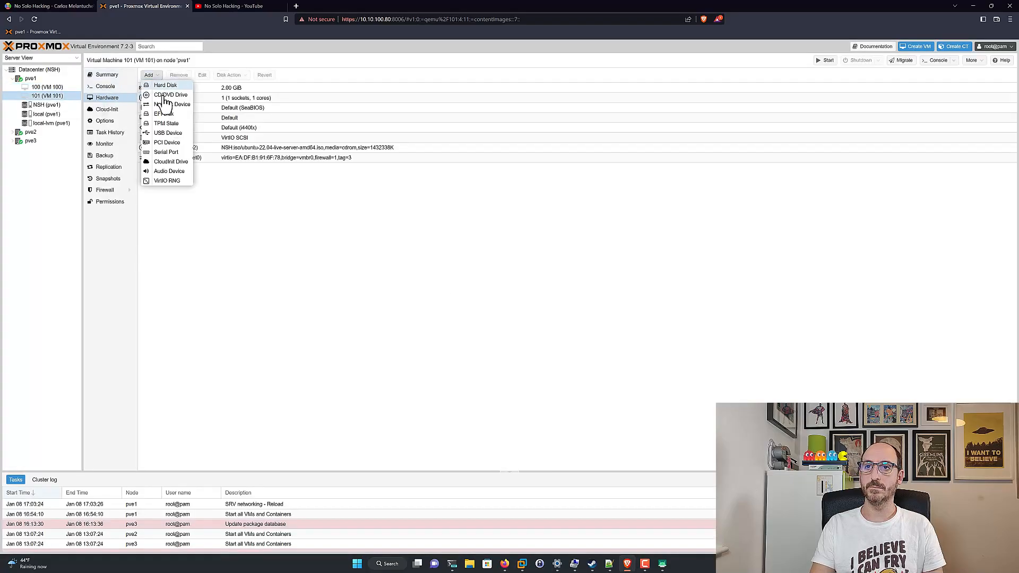
{"action": "left_click", "coordinate": [289, 187]}
{"action": "left_click", "coordinate": [268, 159]}
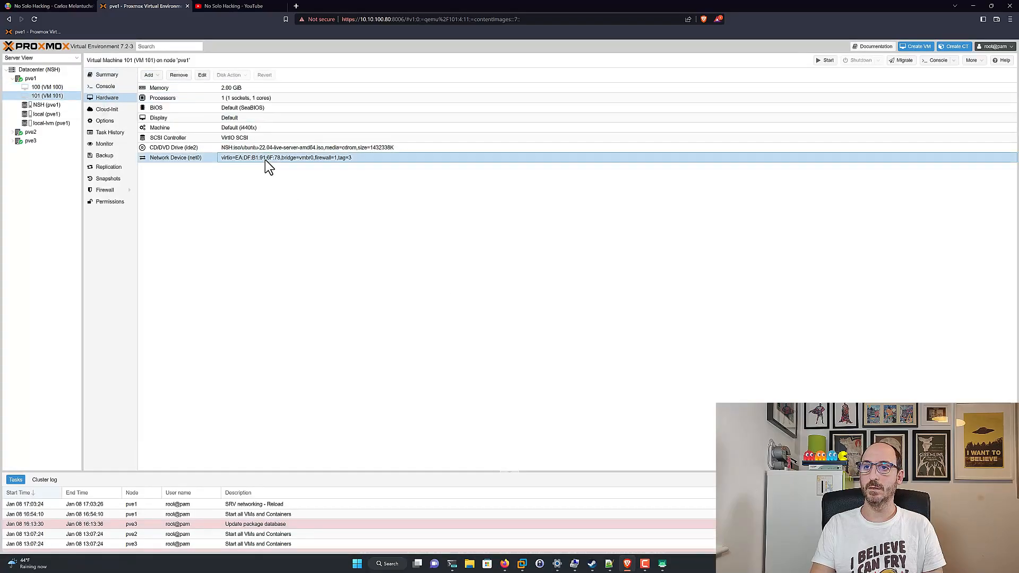
{"action": "left_click", "coordinate": [201, 76]}
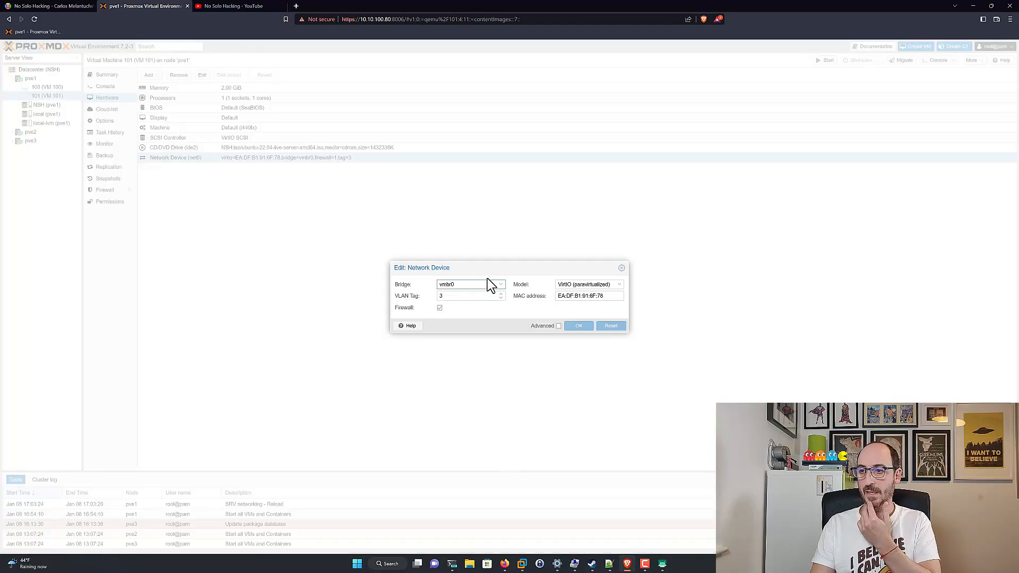
{"action": "left_click", "coordinate": [500, 285]}
{"action": "left_click", "coordinate": [460, 314]}
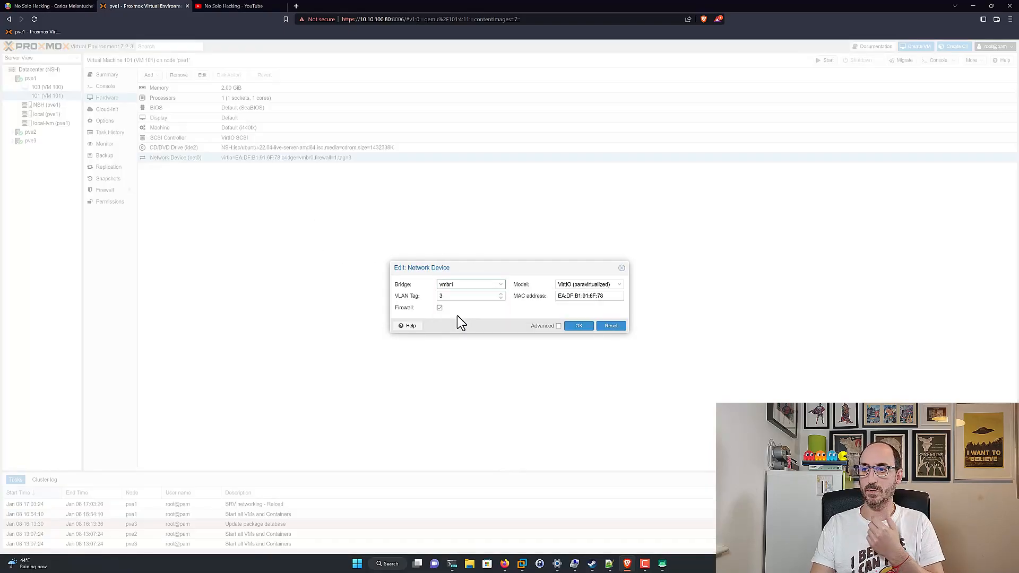
{"action": "left_click", "coordinate": [574, 327]}
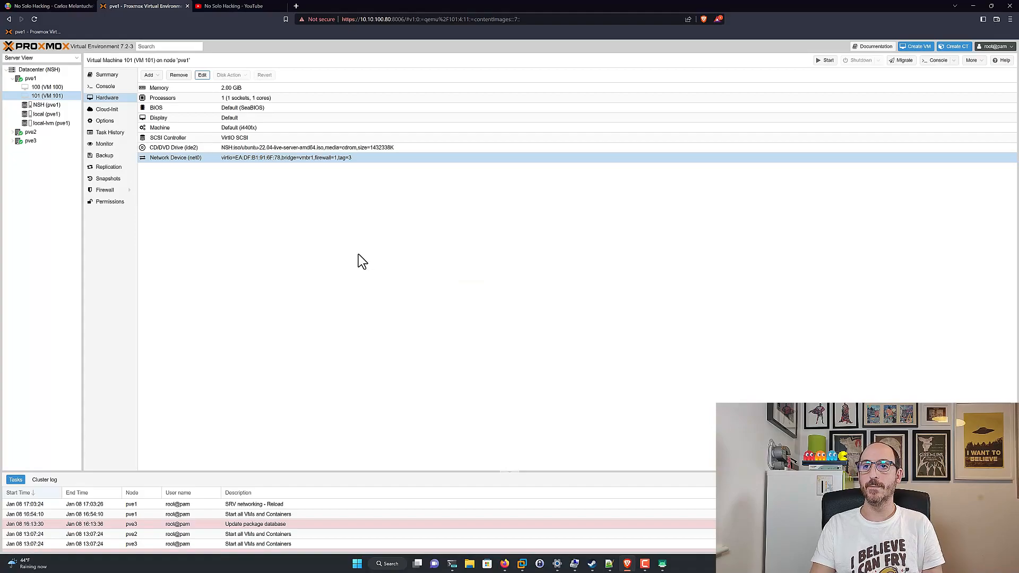
- Compare the ports assigned to bridges vmbr0 and vmbr1 in the network configuration of node pve1
{"action": "left_click", "coordinate": [52, 88]}
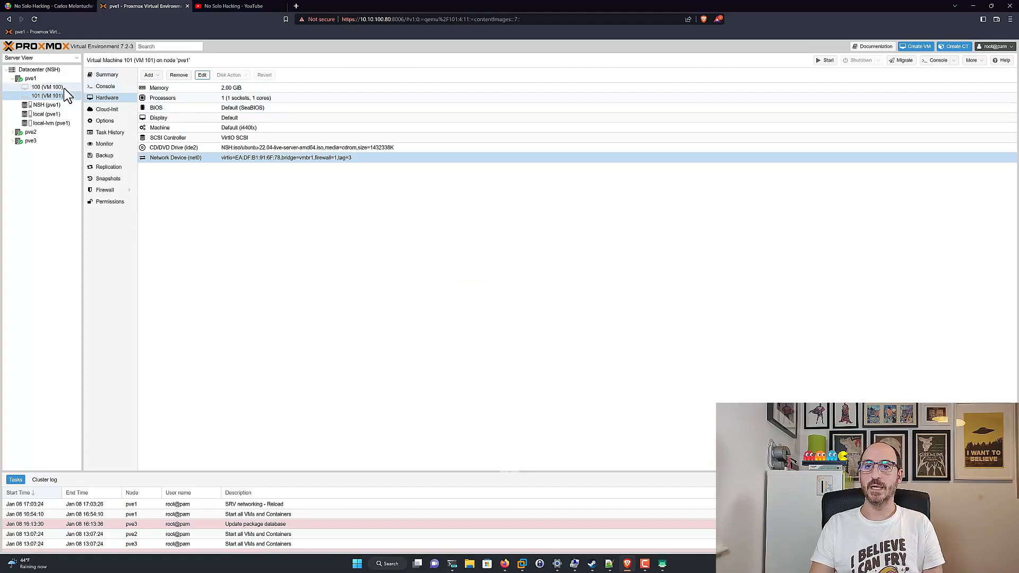
{"action": "left_click", "coordinate": [40, 77]}
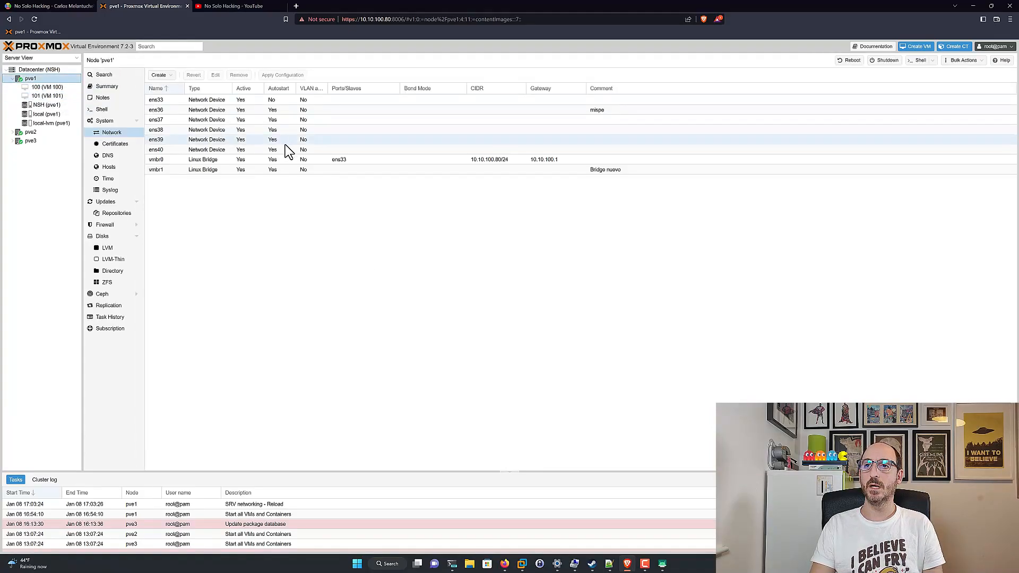
{"action": "left_click", "coordinate": [248, 170]}
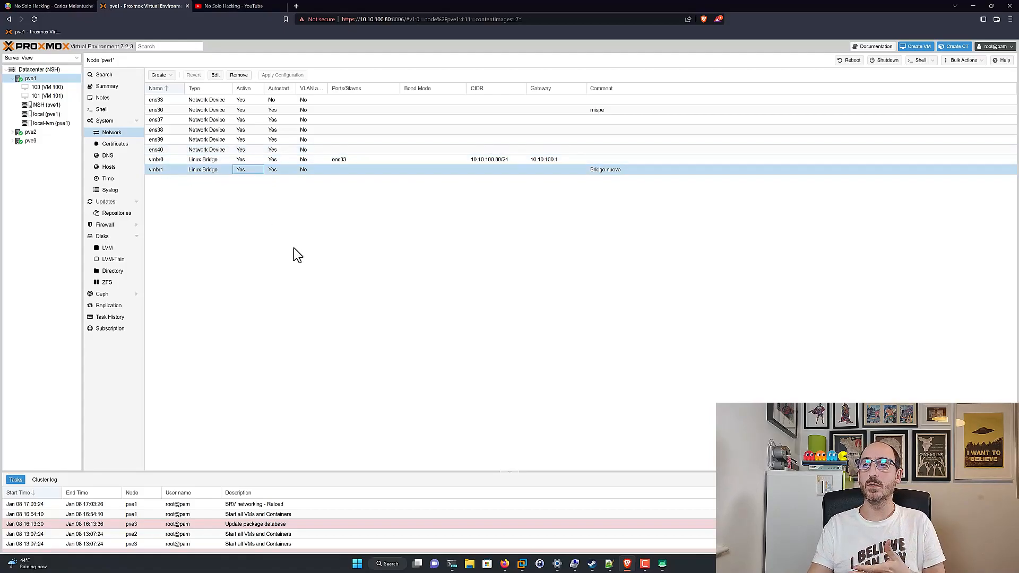
{"action": "left_click", "coordinate": [342, 161]}
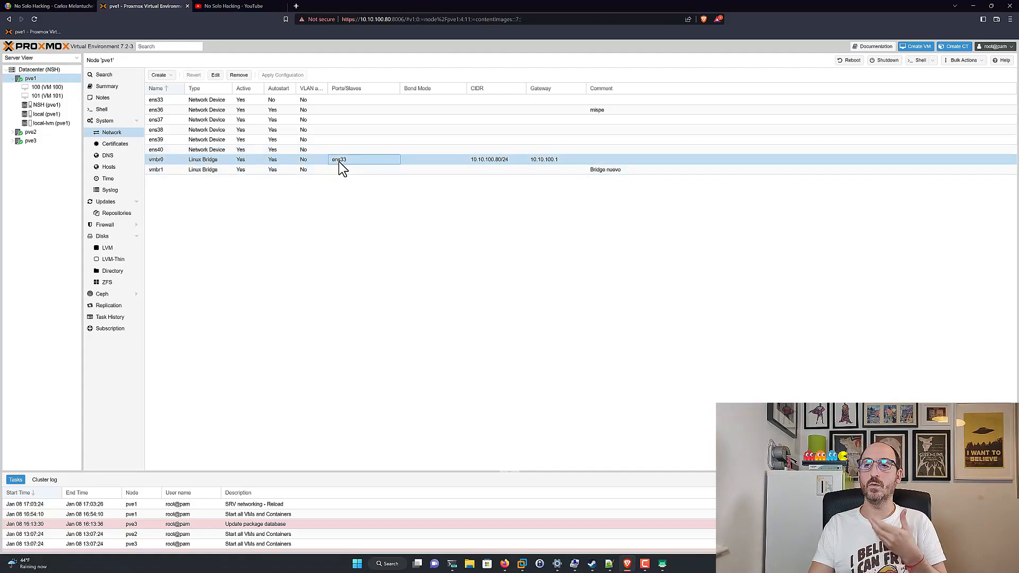
{"action": "left_click", "coordinate": [344, 173]}
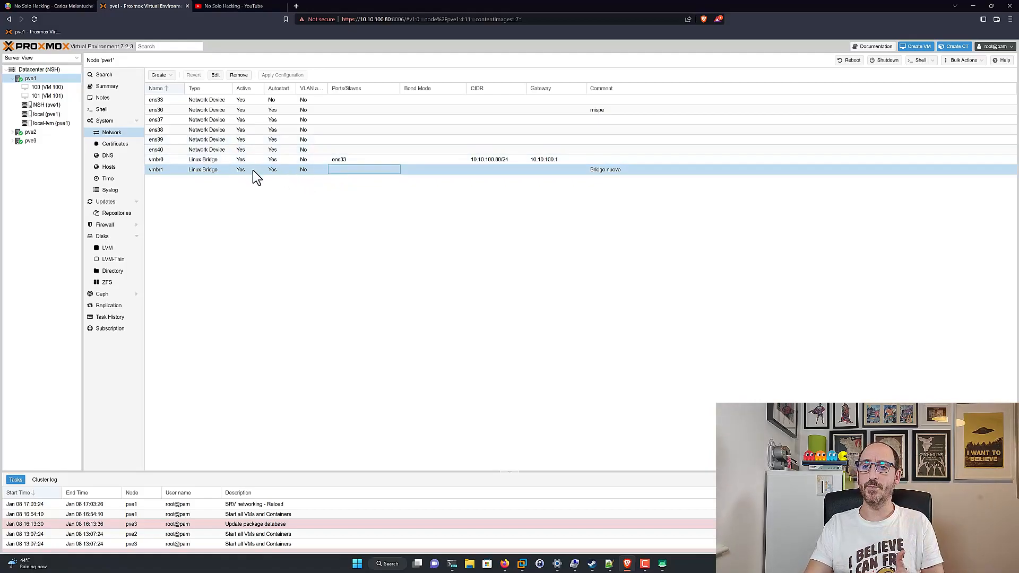
- Assign ens36 as the bridge port of Linux bridge vmbr1 on pve1
{"action": "left_click", "coordinate": [162, 170]}
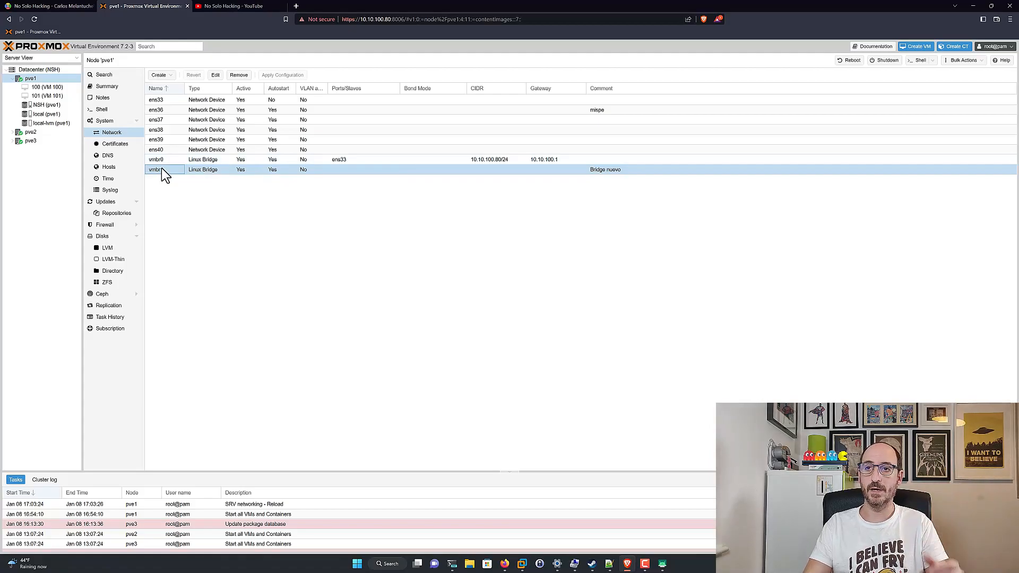
{"action": "double_click", "coordinate": [161, 168]}
{"action": "left_click", "coordinate": [584, 295]}
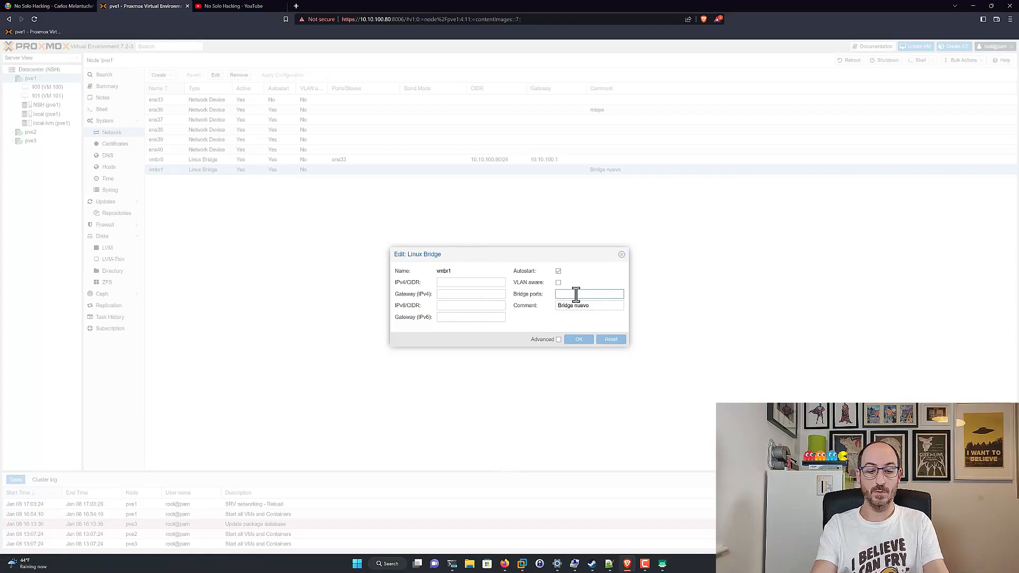
{"action": "type", "text": "ens"}
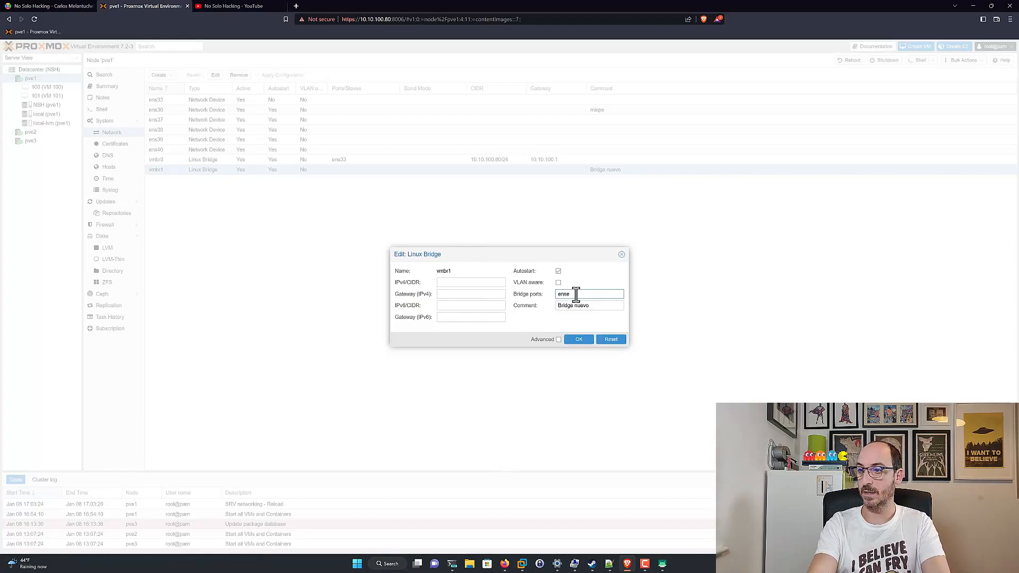
{"action": "type", "text": "36"}
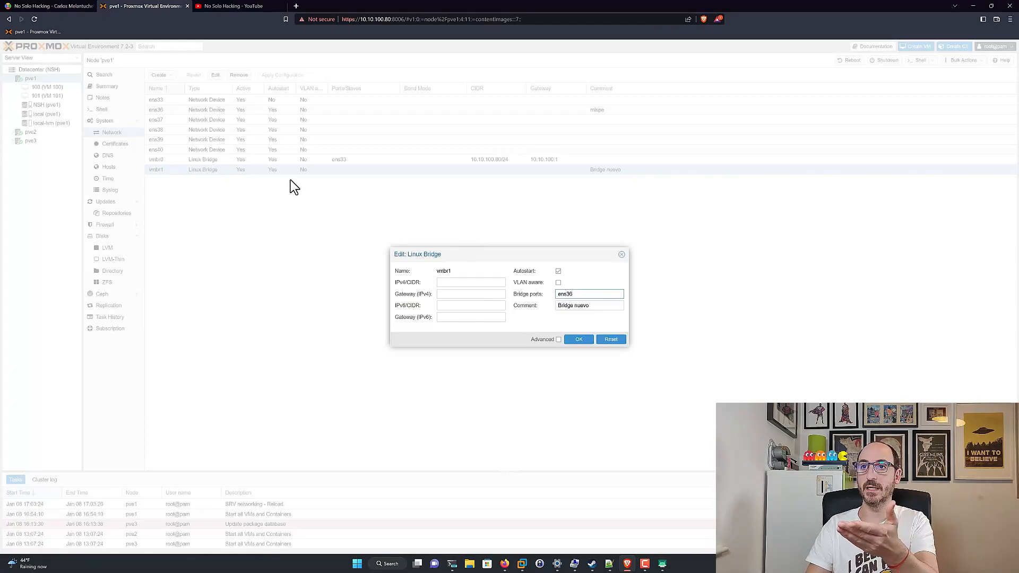
{"action": "double_click", "coordinate": [575, 293]}
{"action": "left_click", "coordinate": [579, 339]}
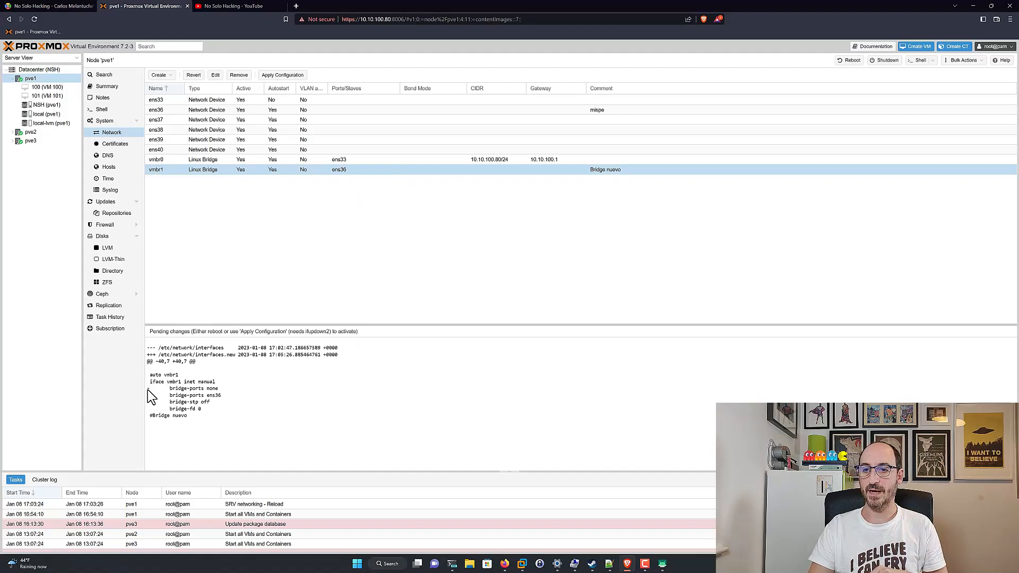
- Review the pending bridge-ports lines for vmbr1 in /etc/network/interfaces and apply the network configuration
{"action": "left_click_drag", "start_coordinate": [149, 389], "coordinate": [227, 387]}
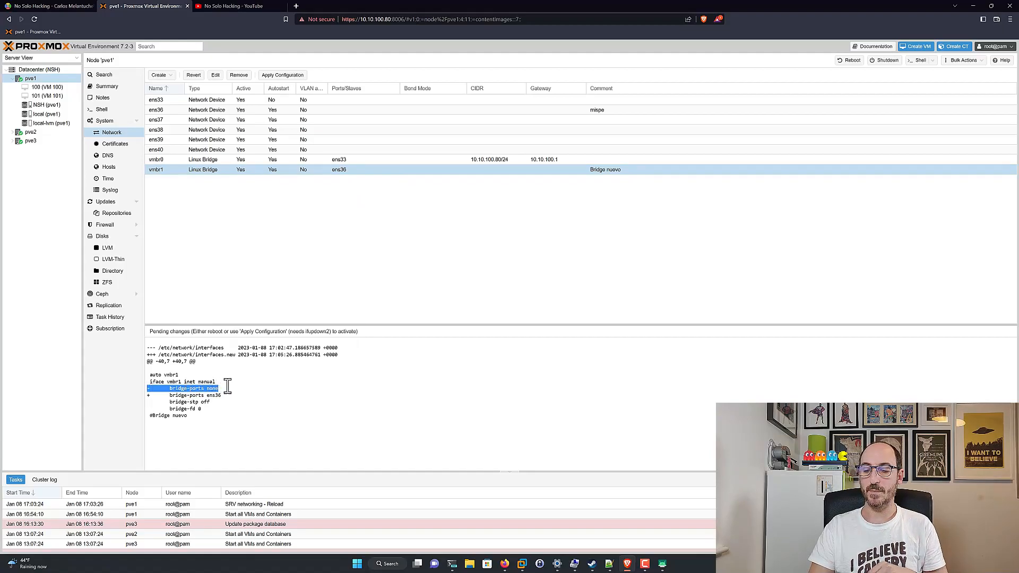
{"action": "left_click", "coordinate": [211, 389]}
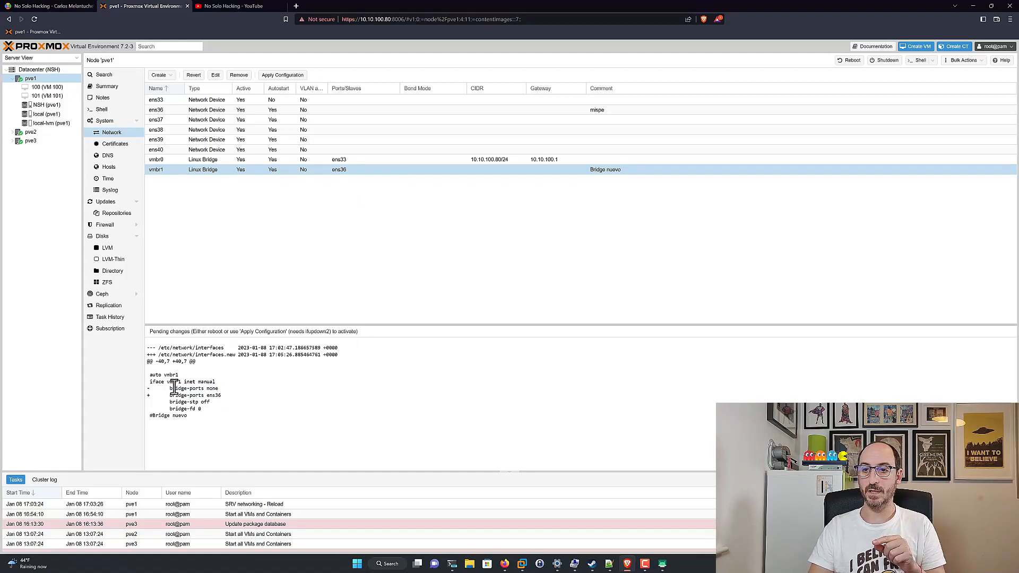
{"action": "double_click", "coordinate": [212, 389]}
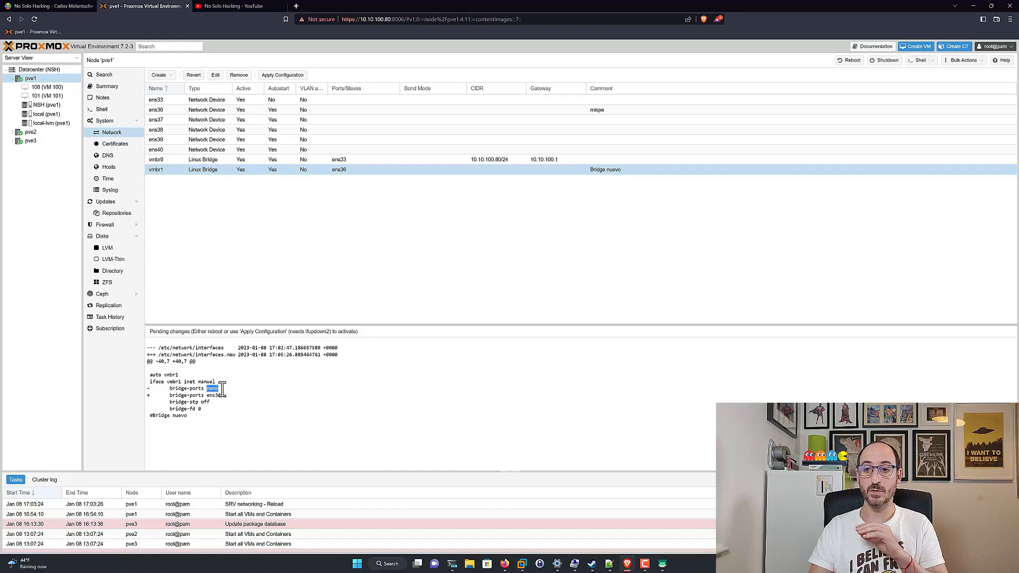
{"action": "left_click", "coordinate": [151, 397]}
{"action": "left_click_drag", "start_coordinate": [169, 395], "coordinate": [226, 396]}
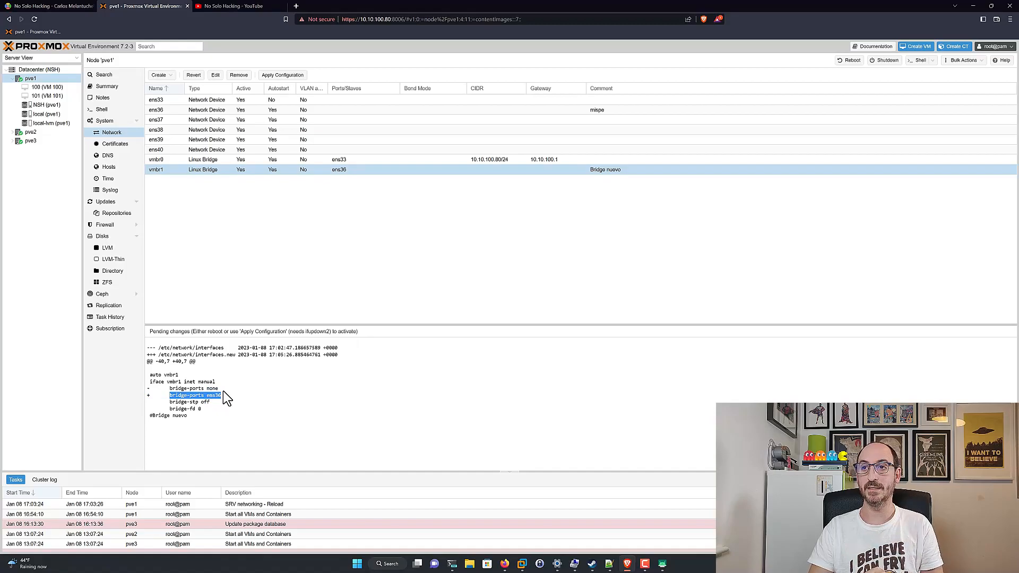
{"action": "left_click", "coordinate": [287, 76]}
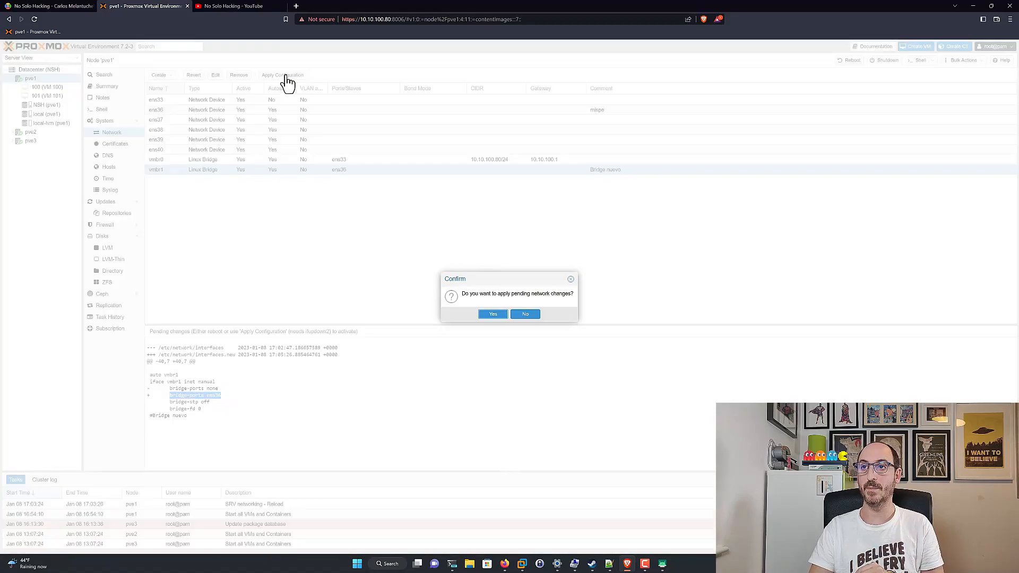
{"action": "left_click", "coordinate": [494, 316]}
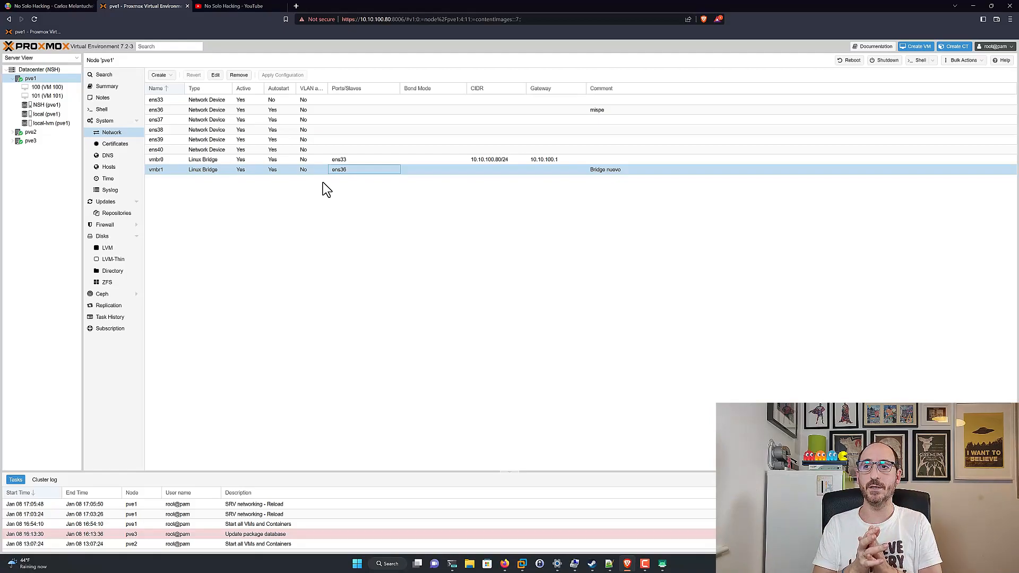
- Make Linux bridge vmbr1 VLAN aware and apply the pending network changes on pve1
{"action": "left_click", "coordinate": [311, 170]}
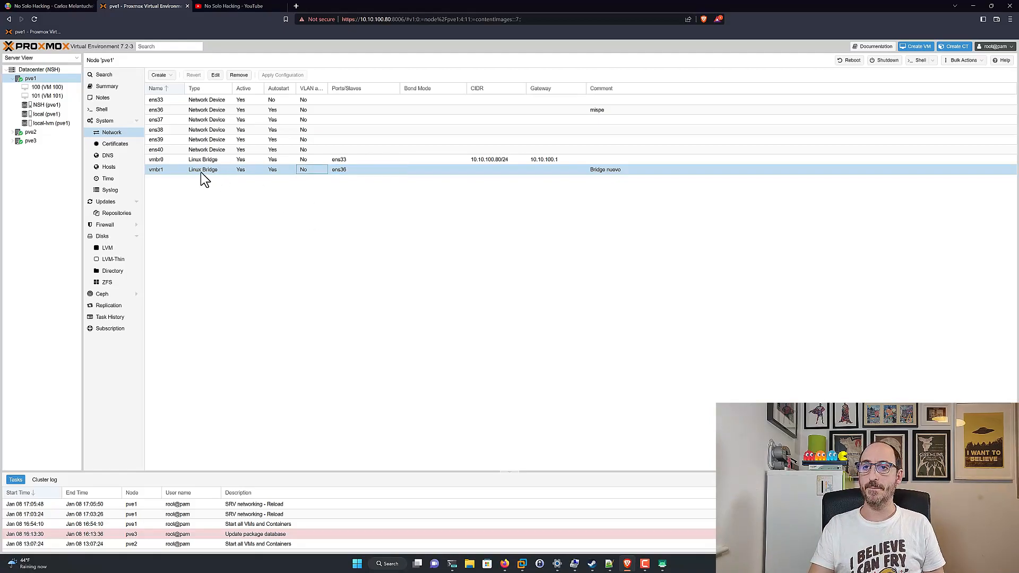
{"action": "double_click", "coordinate": [171, 170]}
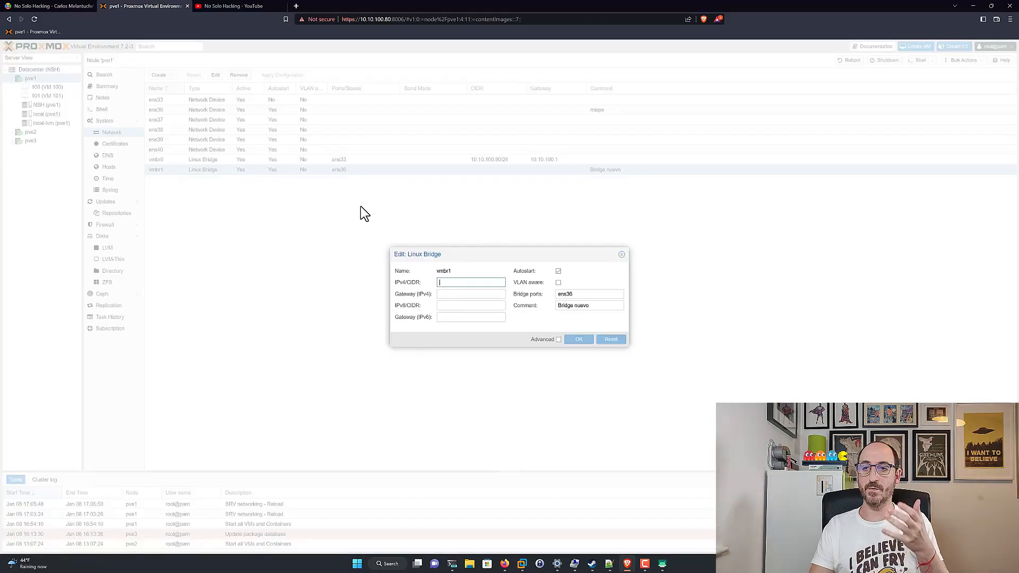
{"action": "left_click", "coordinate": [559, 282]}
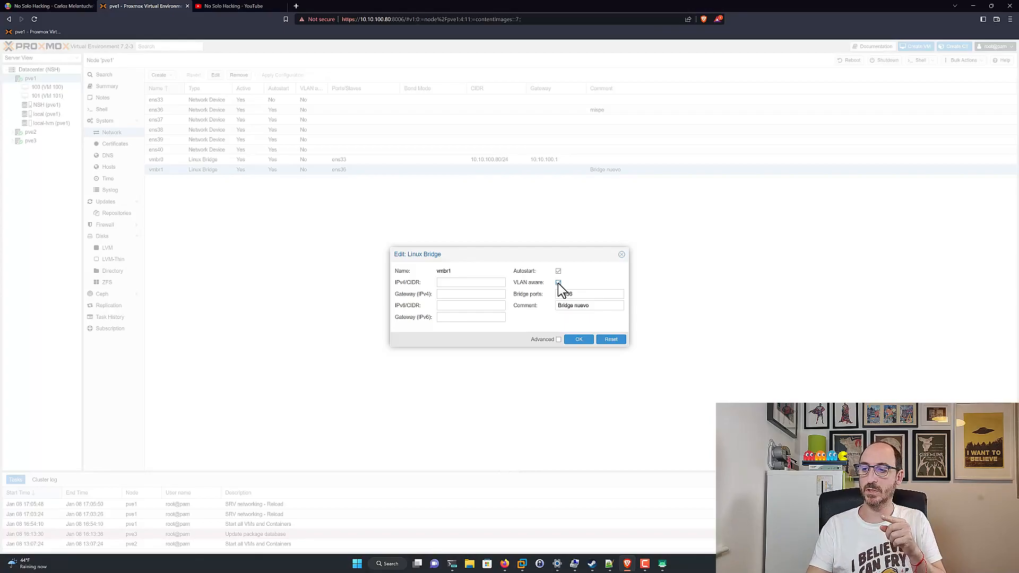
{"action": "left_click", "coordinate": [578, 340]}
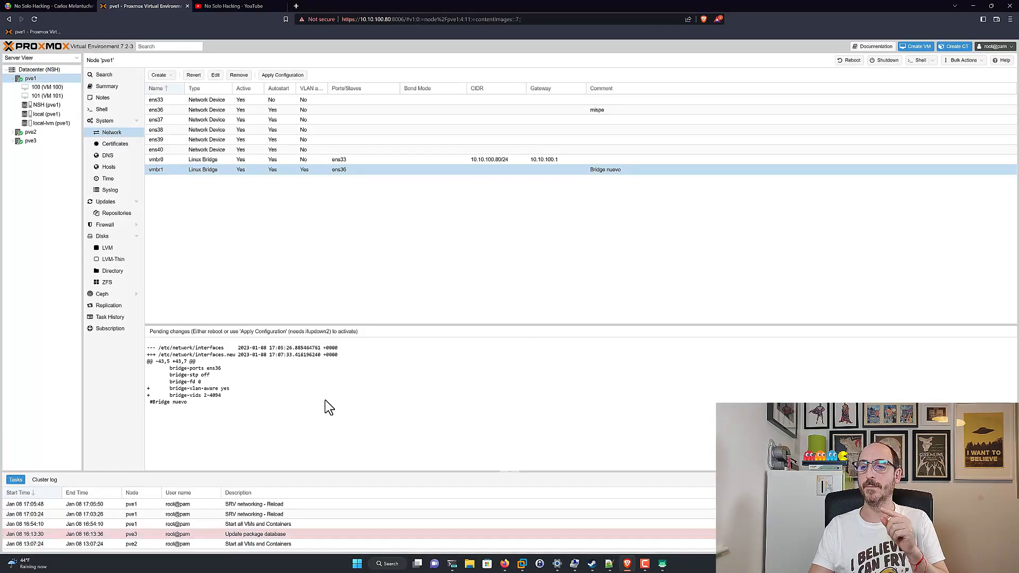
{"action": "left_click", "coordinate": [281, 76]}
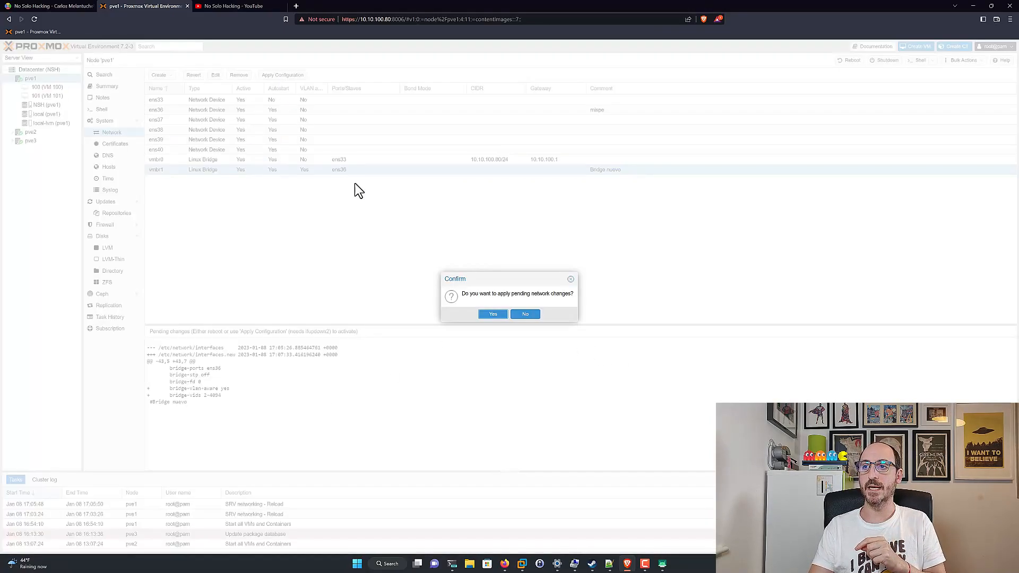
{"action": "left_click", "coordinate": [492, 314]}
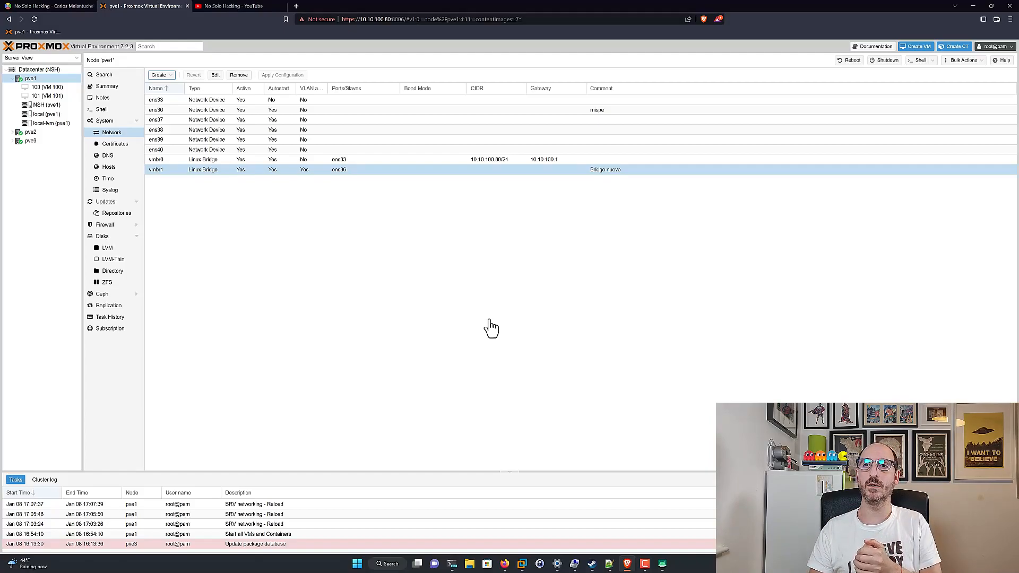
- Start creating an unnamed virtual machine with ID 102 on pve1, using ubuntu-22.04-live-server-amd64.iso from storage NSH and a Linux guest
{"action": "right_click", "coordinate": [44, 75]}
{"action": "left_click", "coordinate": [58, 86]}
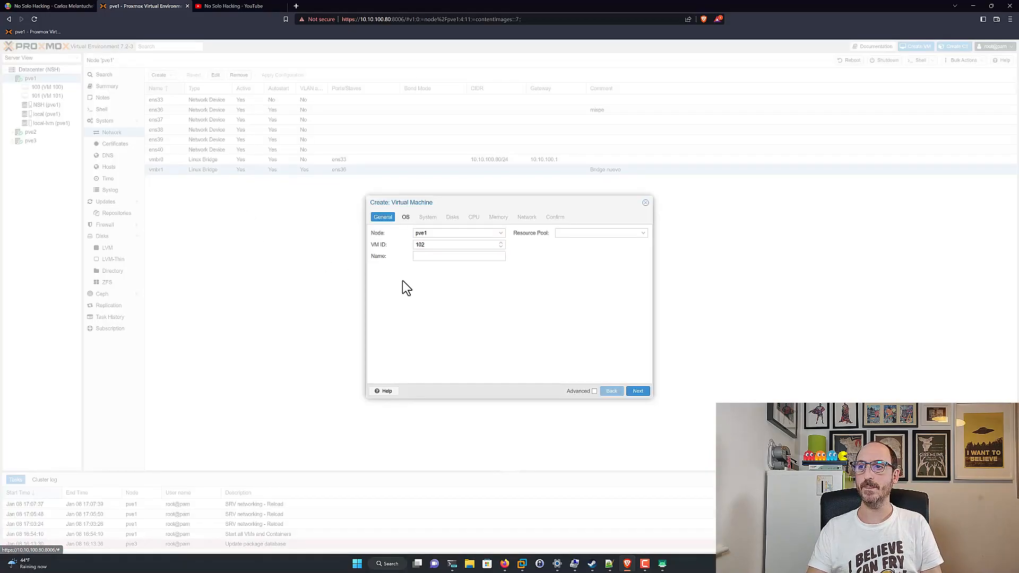
{"action": "left_click", "coordinate": [639, 391]}
{"action": "left_click", "coordinate": [481, 257]}
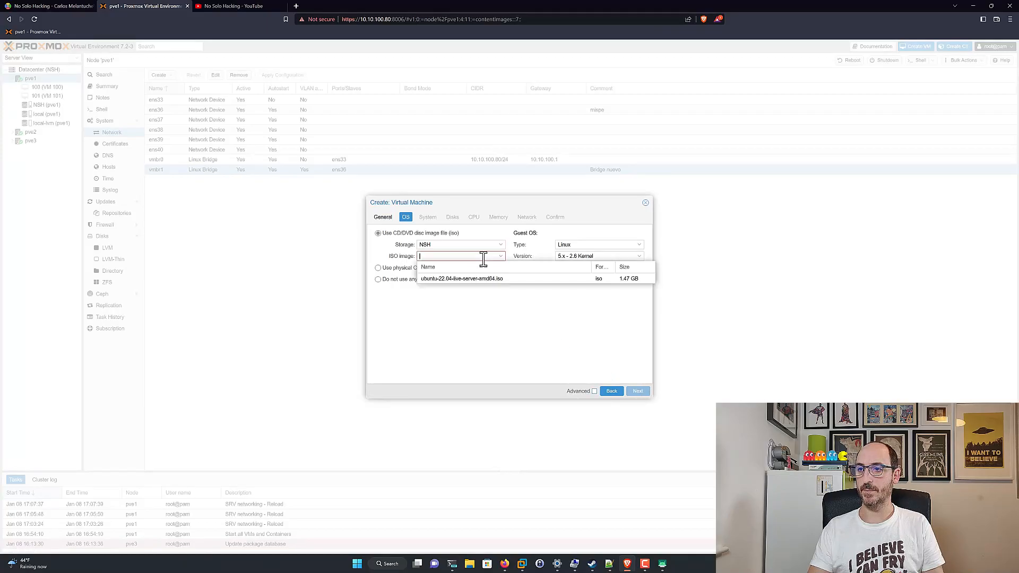
{"action": "left_click", "coordinate": [465, 278]}
{"action": "left_click", "coordinate": [632, 393]}
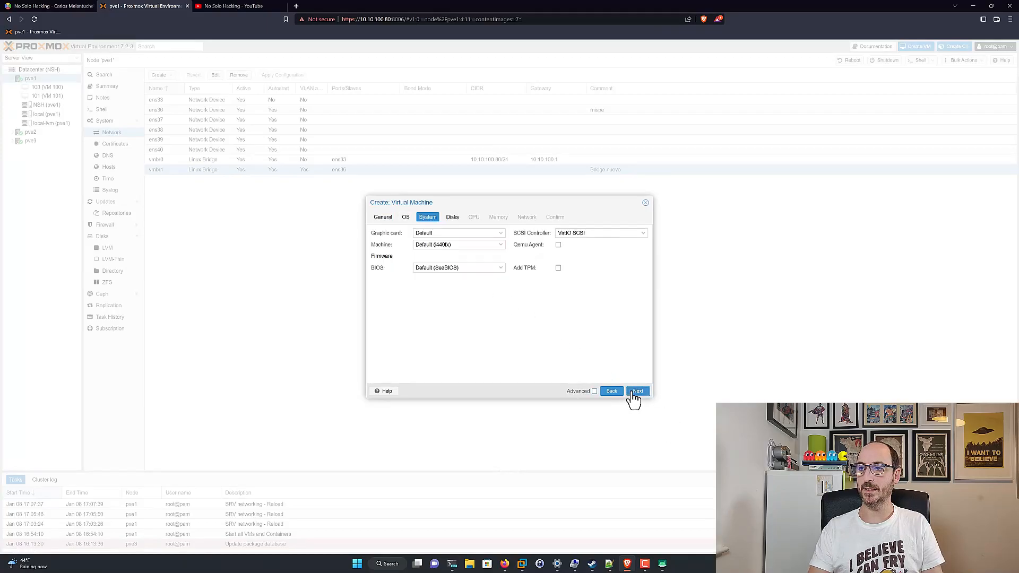
- Remove the default scsi0 disk from the new virtual machine and accept the default system, CPU and memory settings
{"action": "left_click", "coordinate": [635, 393]}
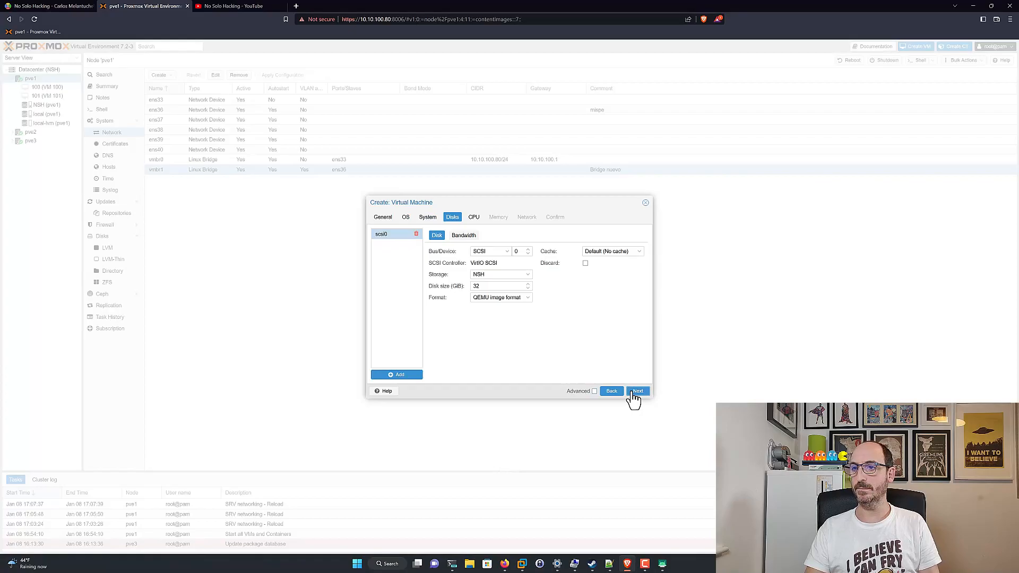
{"action": "left_click", "coordinate": [415, 235]}
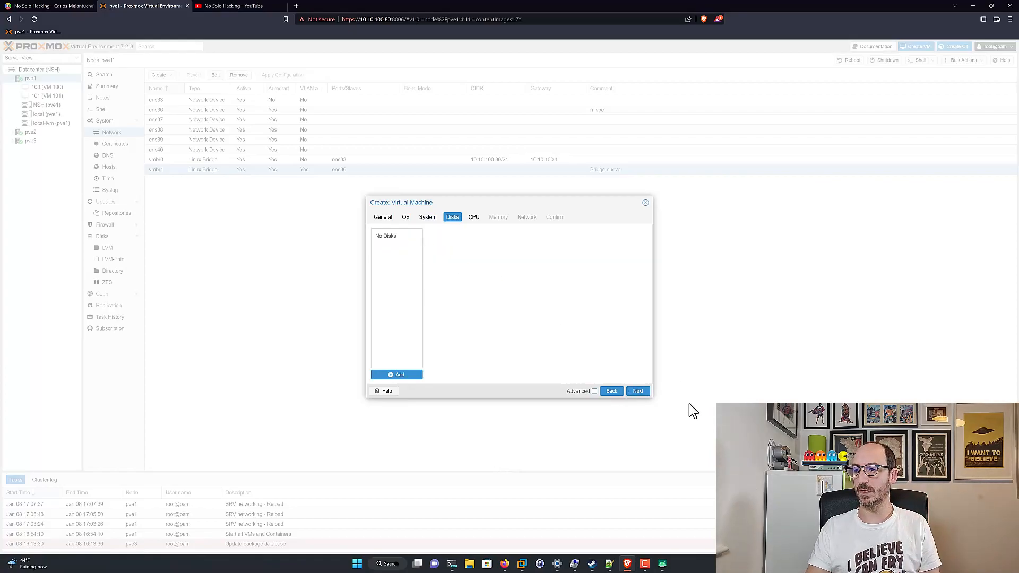
{"action": "left_click", "coordinate": [638, 393]}
{"action": "left_click", "coordinate": [637, 393]}
{"action": "left_click", "coordinate": [637, 393]}
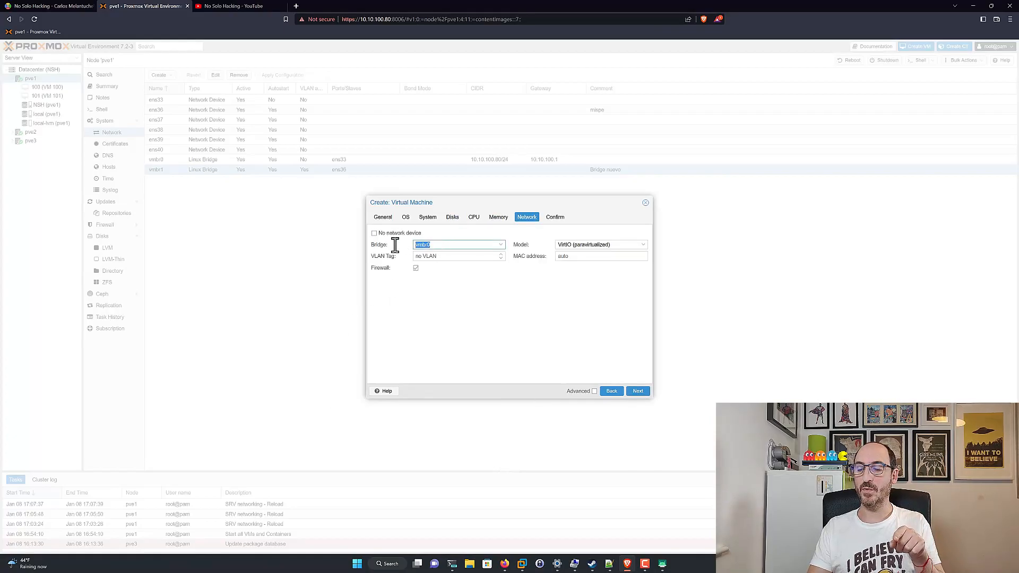
- Connect the virtual machine's network device to bridge vmbr1 with VLAN tag 10 and finish creating the machine
{"action": "left_click", "coordinate": [500, 246]}
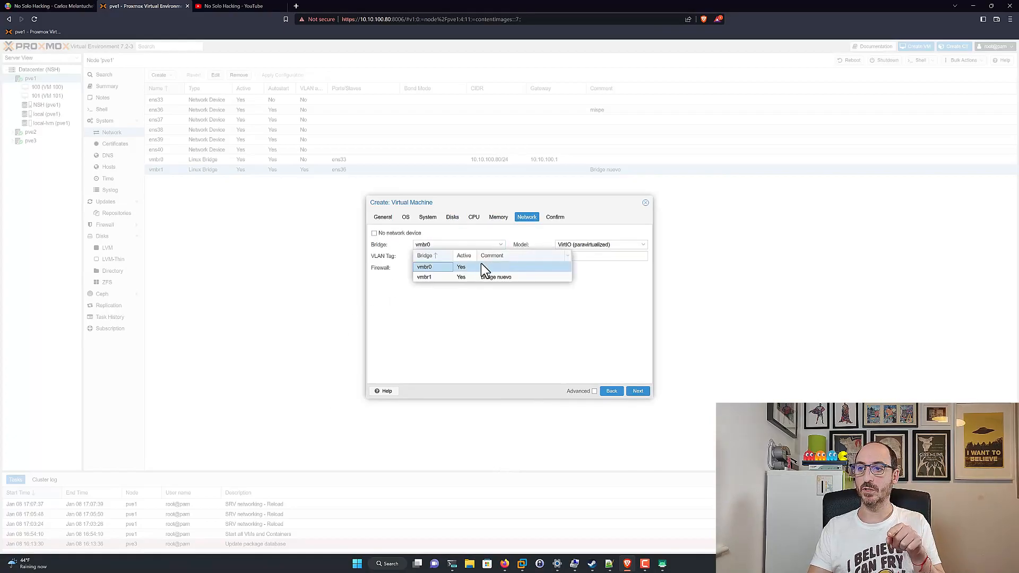
{"action": "left_click", "coordinate": [441, 278]}
{"action": "left_click", "coordinate": [439, 256]}
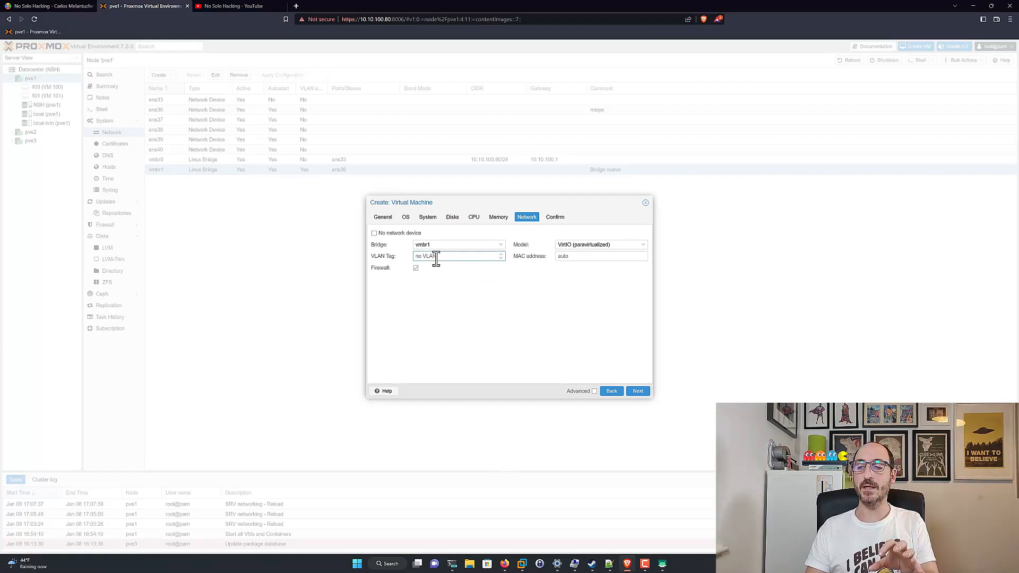
{"action": "type", "text": "10"}
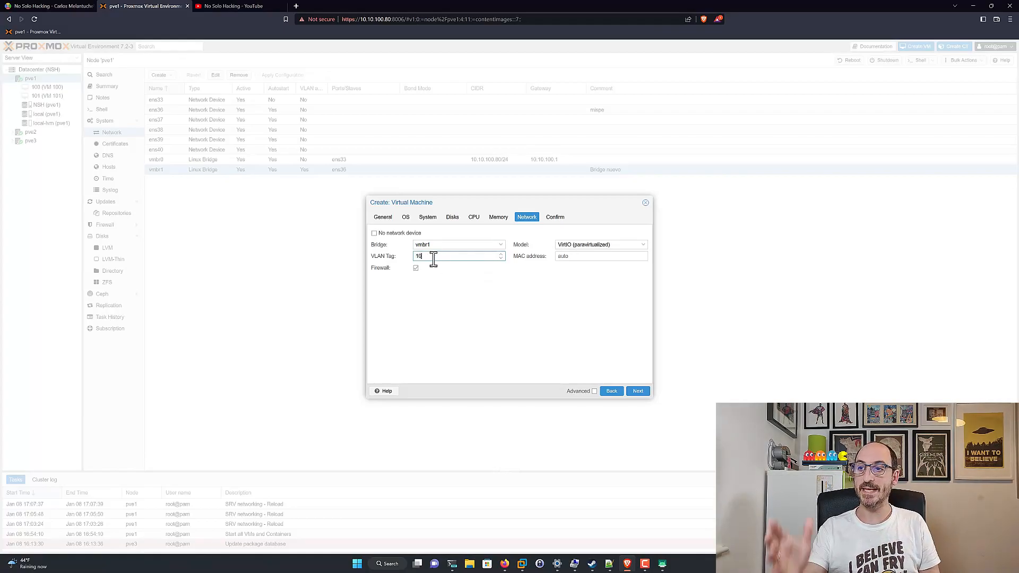
{"action": "left_click", "coordinate": [636, 393]}
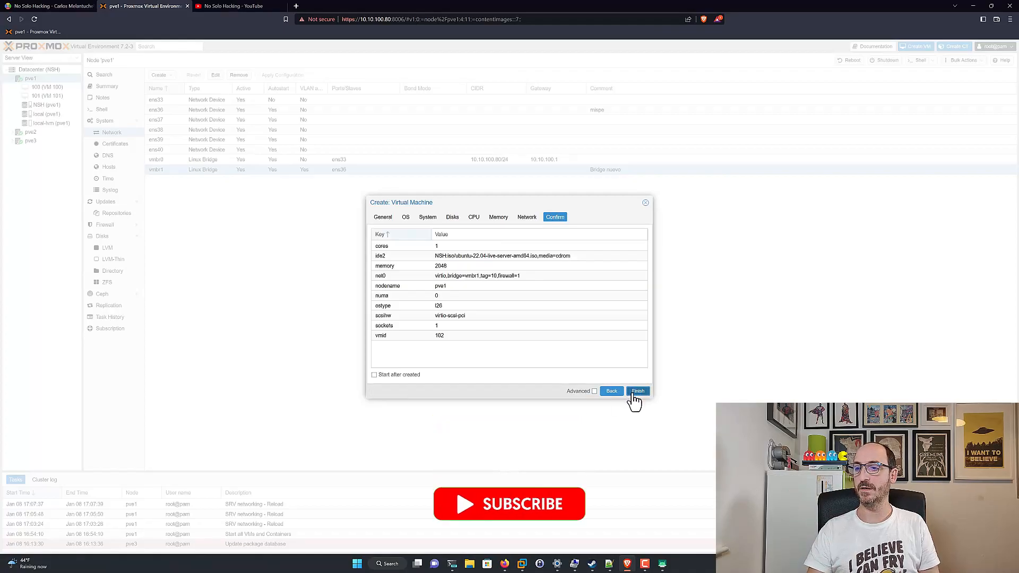
{"action": "left_click", "coordinate": [637, 391]}
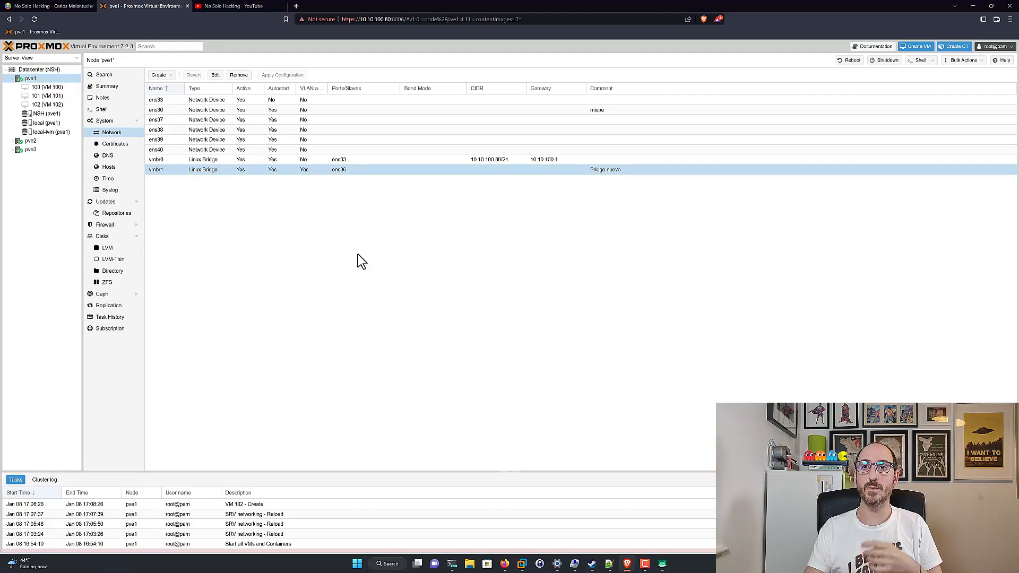
- Examine the network device bridge and VLAN tag in the hardware of VM 101 and VM 102
{"action": "double_click", "coordinate": [50, 95]}
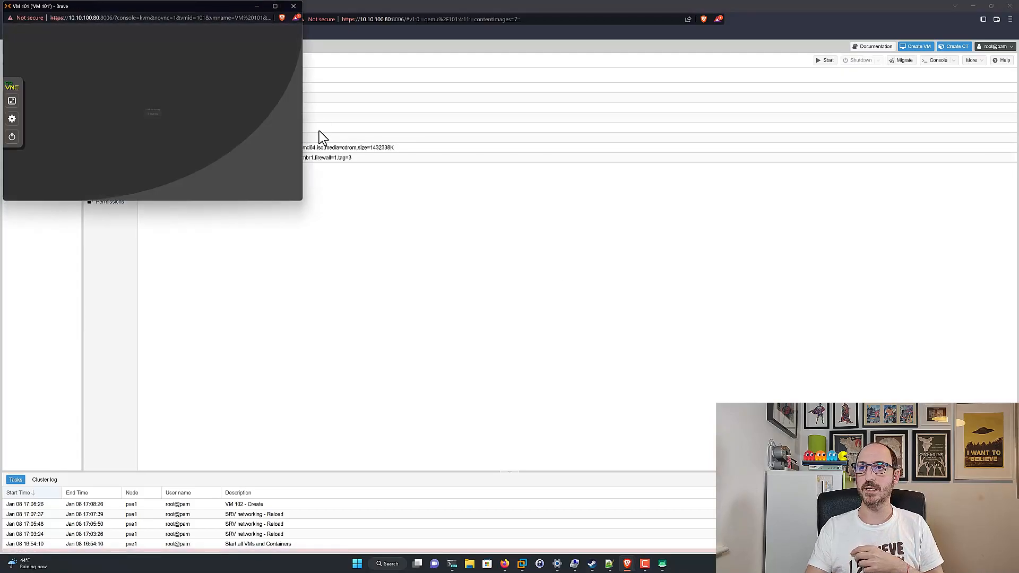
{"action": "left_click", "coordinate": [292, 6]}
{"action": "left_click", "coordinate": [344, 160]}
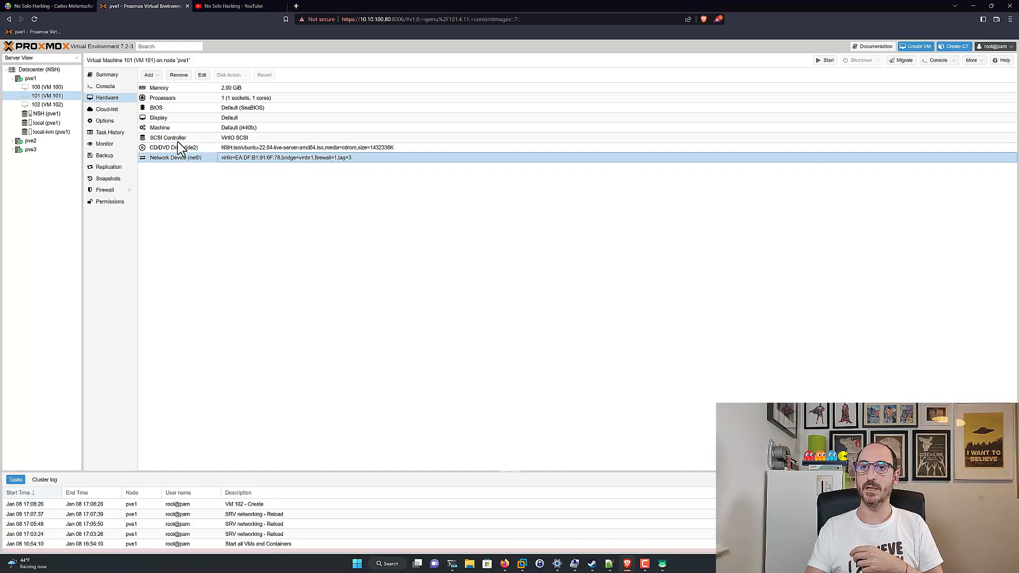
{"action": "left_click", "coordinate": [60, 106]}
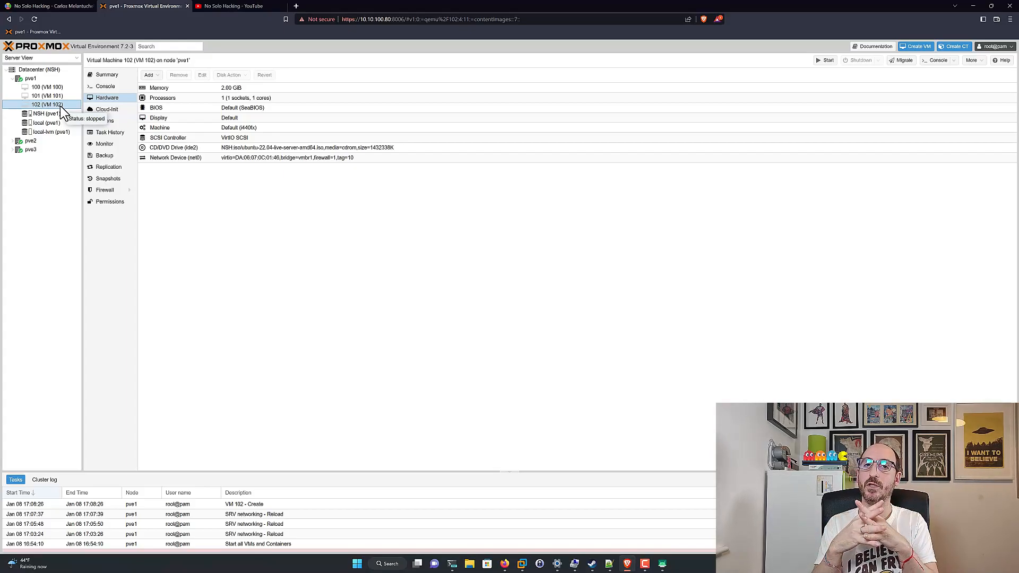
{"action": "left_click", "coordinate": [199, 240]}
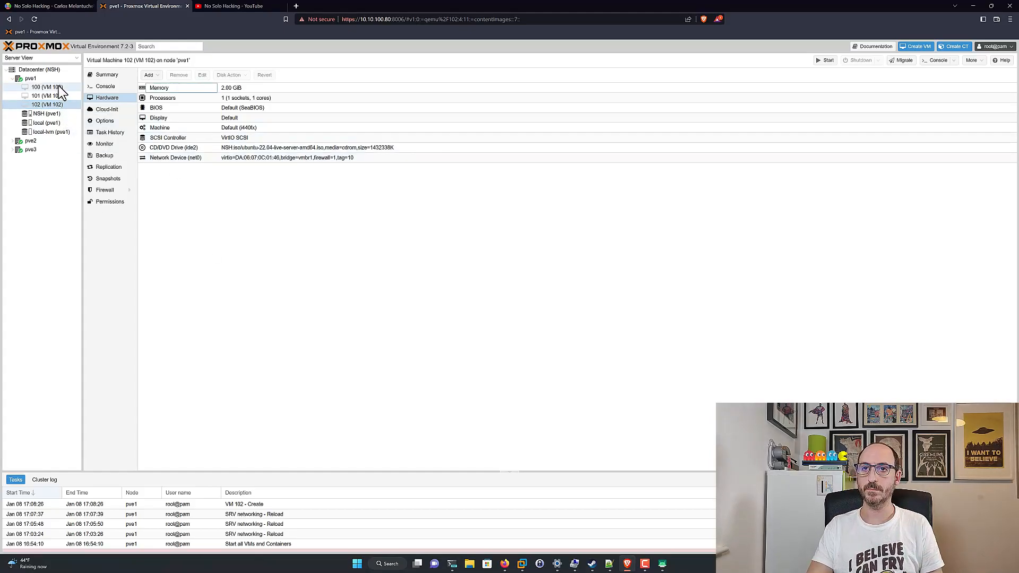
- Start creating a Linux bond named bond007 in the pve1 network settings, leaving its IP address fields empty
{"action": "left_click", "coordinate": [36, 76]}
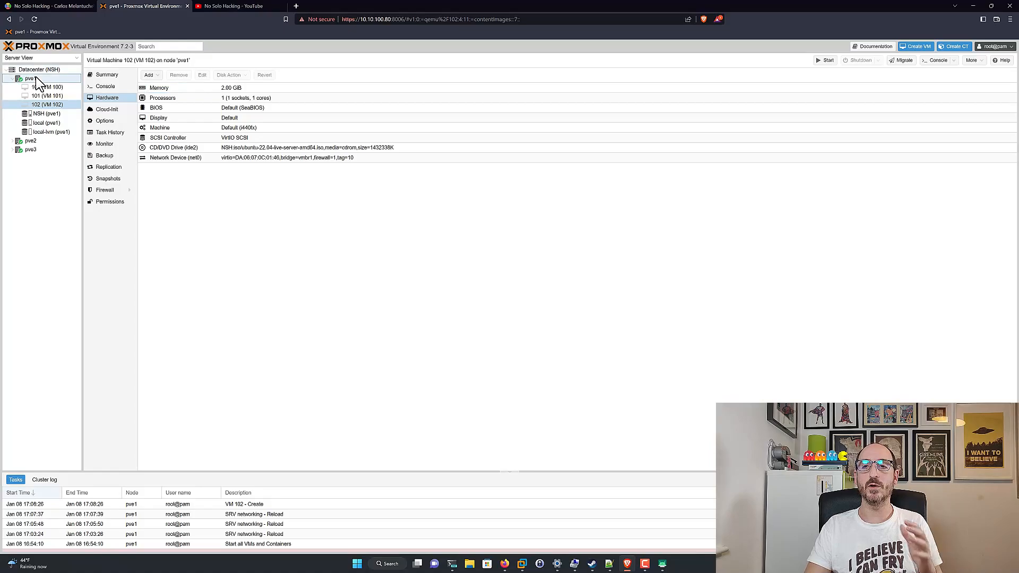
{"action": "left_click", "coordinate": [264, 249]}
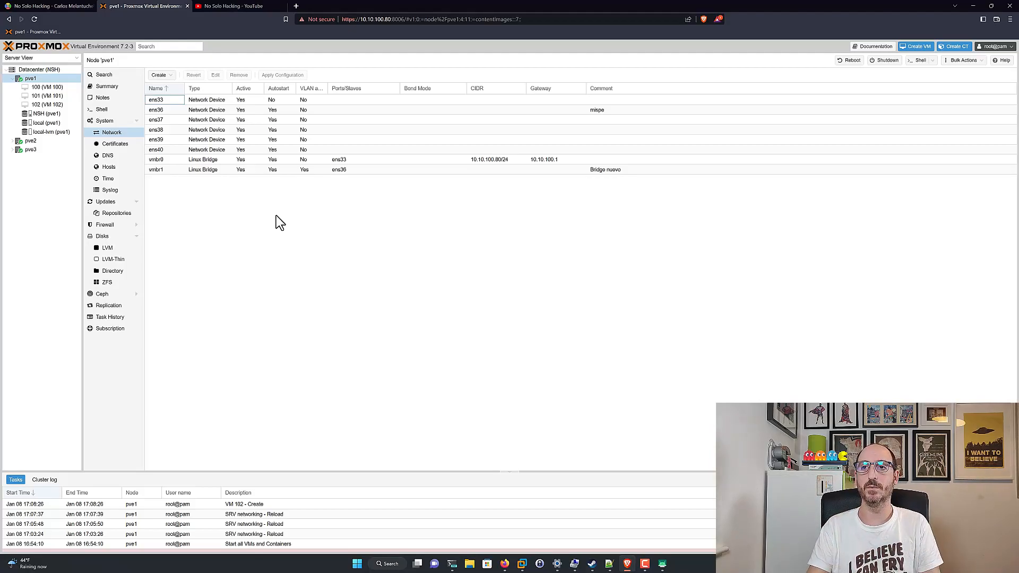
{"action": "left_click", "coordinate": [305, 247]}
{"action": "left_click", "coordinate": [163, 75]}
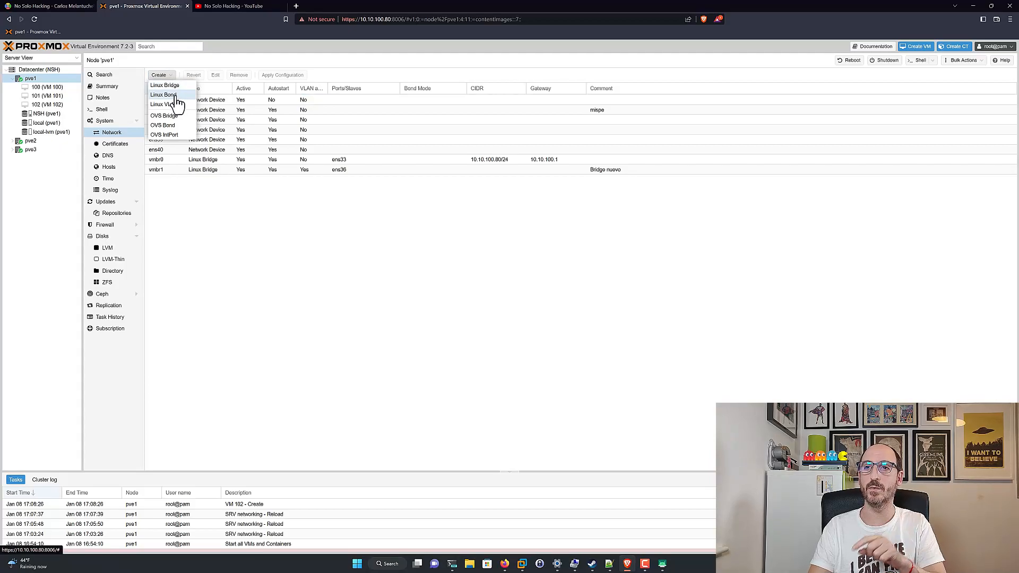
{"action": "left_click", "coordinate": [176, 96]}
{"action": "left_click", "coordinate": [468, 266]}
{"action": "type", "text": "07"}
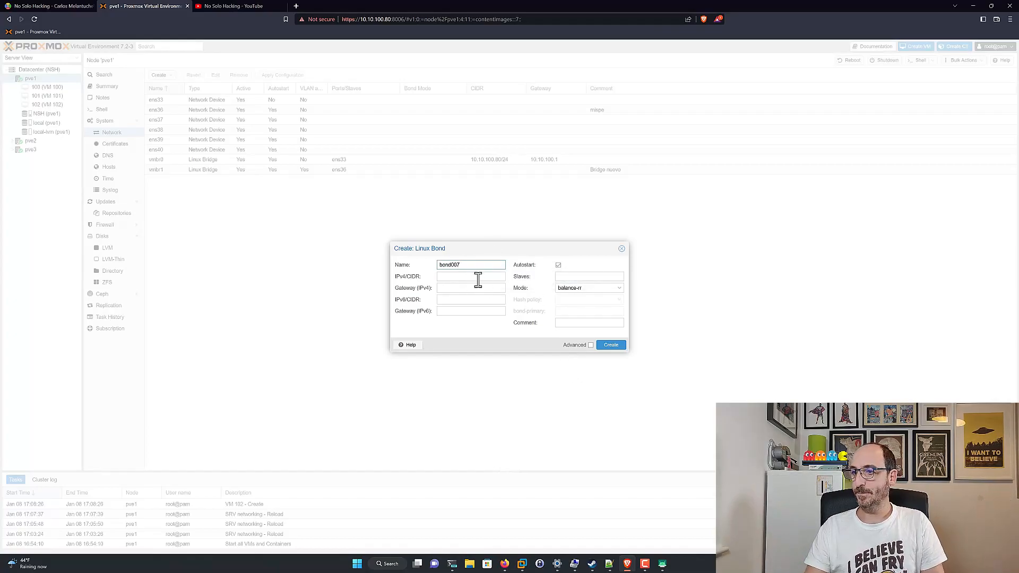
{"action": "left_click", "coordinate": [459, 277]}
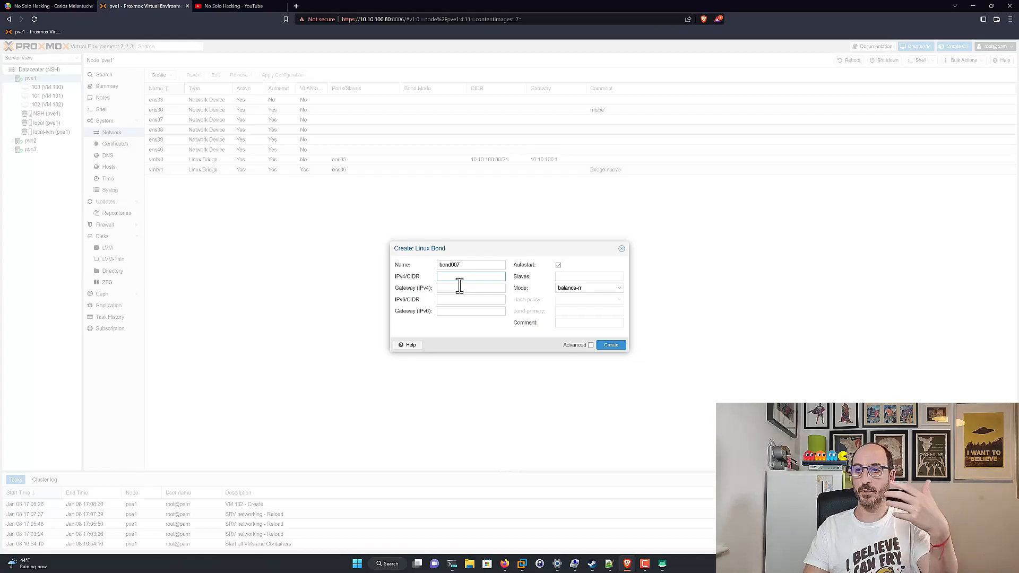
{"action": "left_click", "coordinate": [457, 299]}
- Assign ens37 and ens38 as the slaves of bond007
{"action": "left_click", "coordinate": [576, 275]}
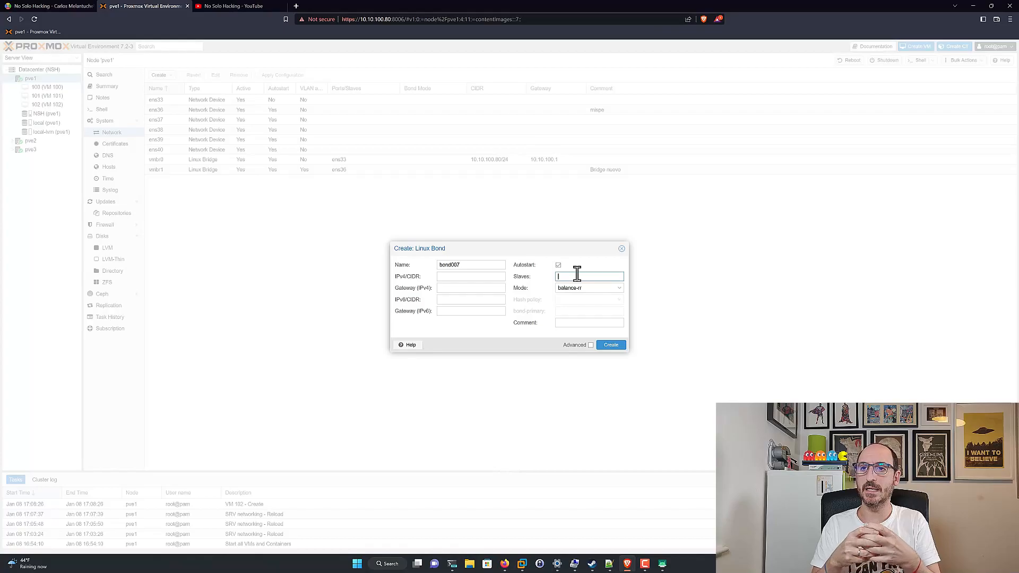
{"action": "type", "text": "ens37"}
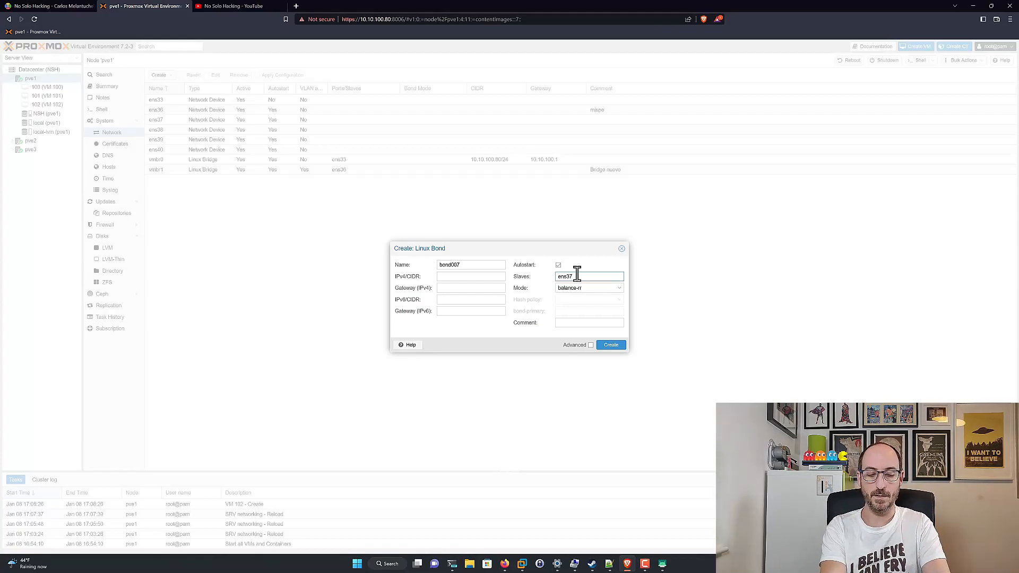
{"action": "type", "text": " ens3"}
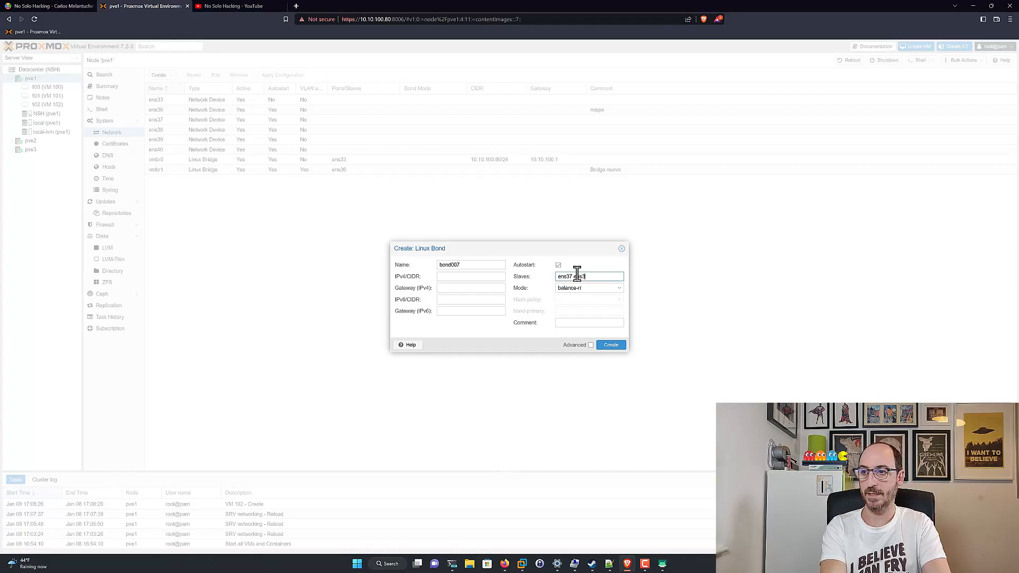
{"action": "type", "text": "8"}
{"action": "left_click_drag", "start_coordinate": [605, 276], "coordinate": [505, 272]}
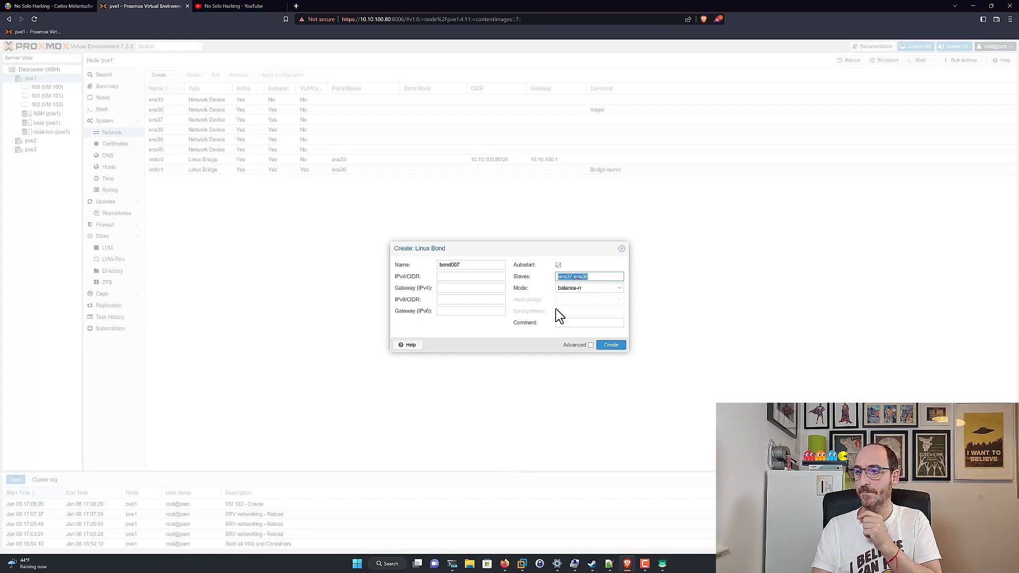
- Set the bond mode to active-backup with ens37 as the primary interface
{"action": "left_click", "coordinate": [570, 289]}
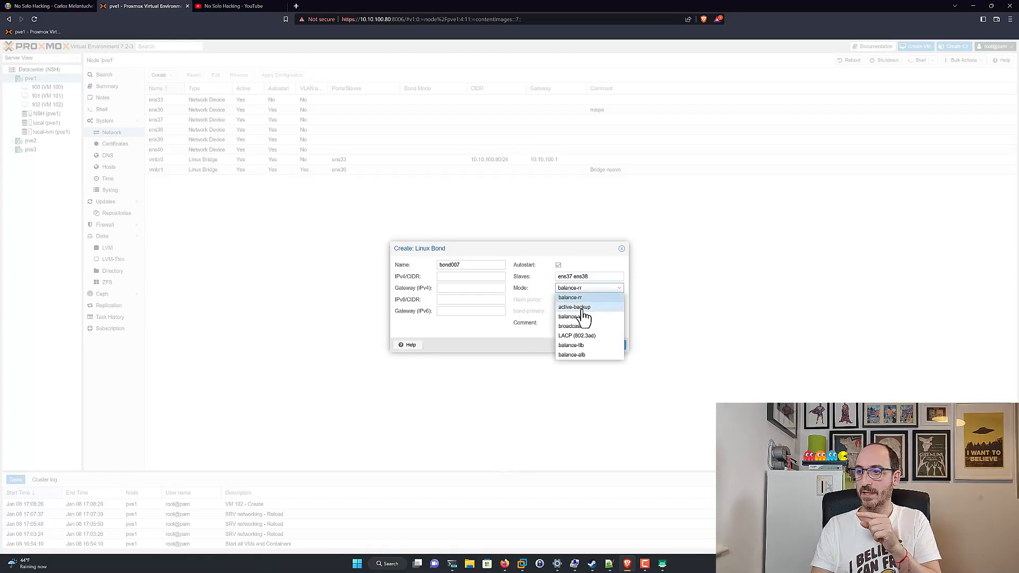
{"action": "left_click", "coordinate": [582, 306]}
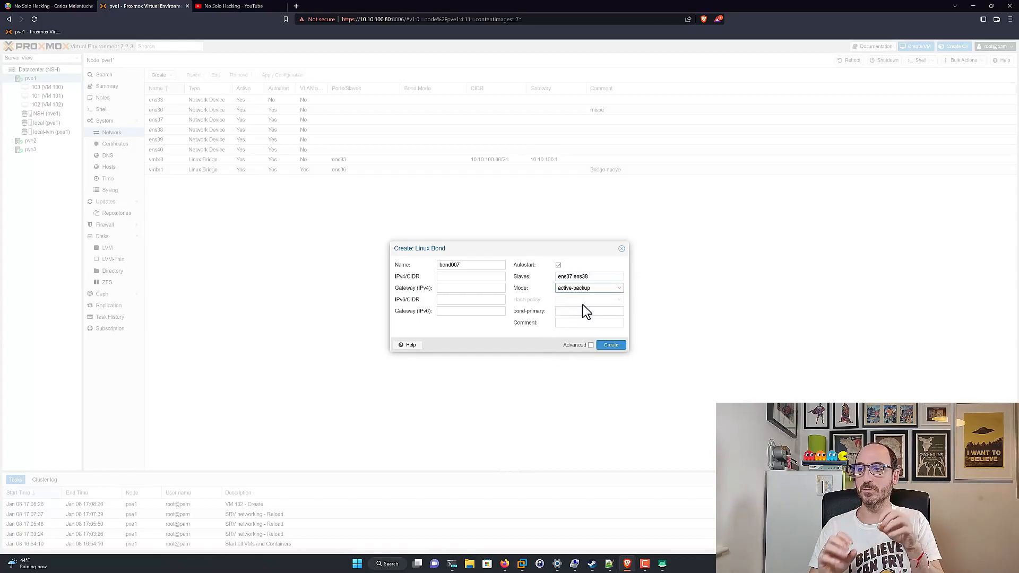
{"action": "left_click", "coordinate": [577, 311]}
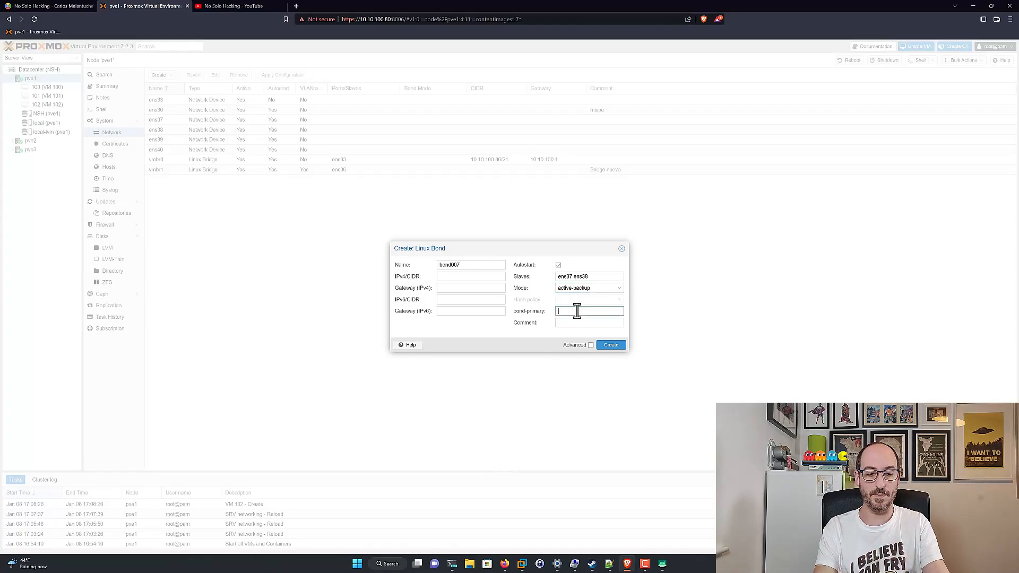
{"action": "type", "text": "ens37"}
- Add the comment "Bond007 Agente especial" and create the bond
{"action": "left_click", "coordinate": [576, 322]}
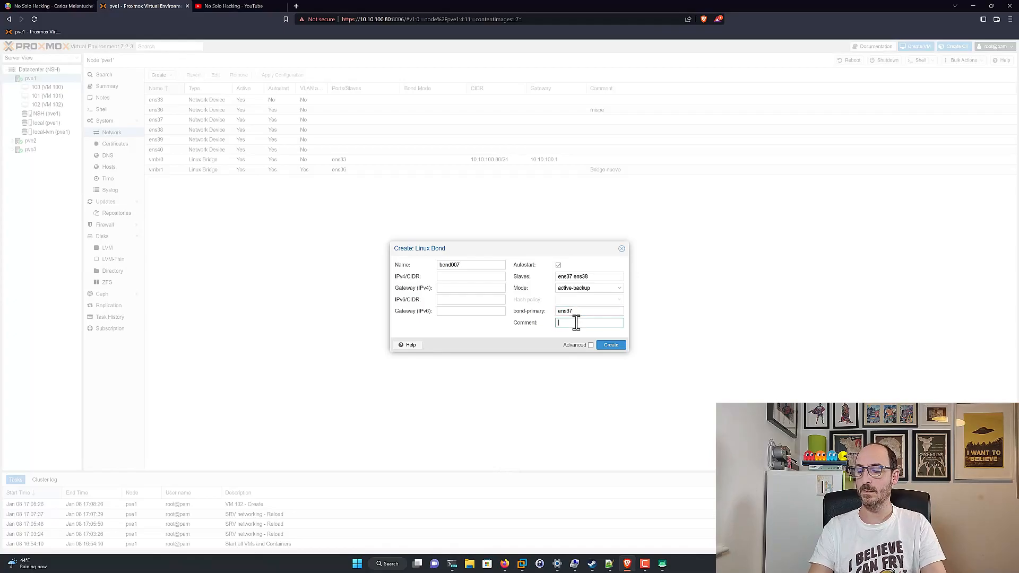
{"action": "type", "text": "Bond007"}
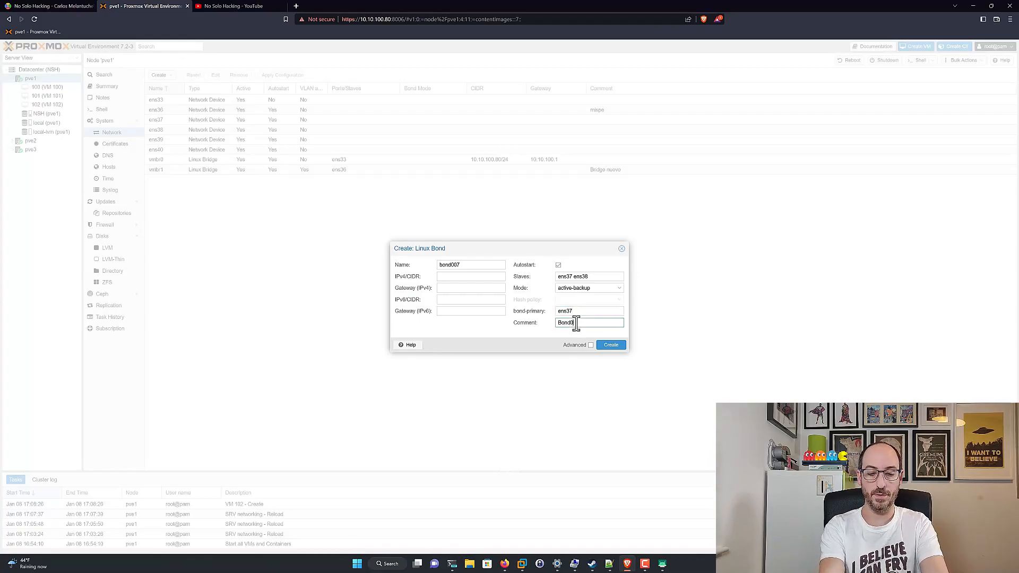
{"action": "type", "text": " Agente "}
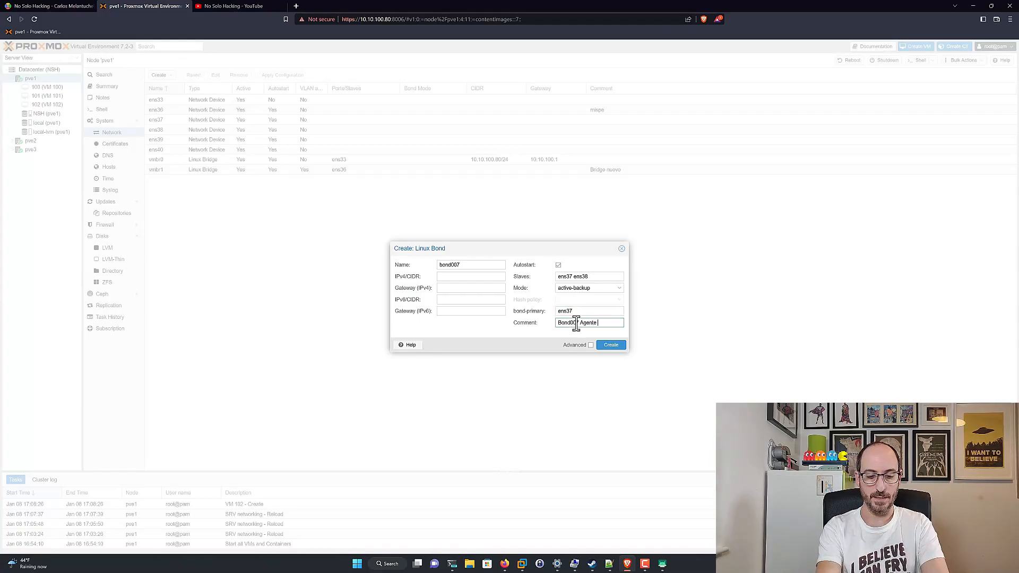
{"action": "type", "text": "especial"}
{"action": "left_click", "coordinate": [609, 345]}
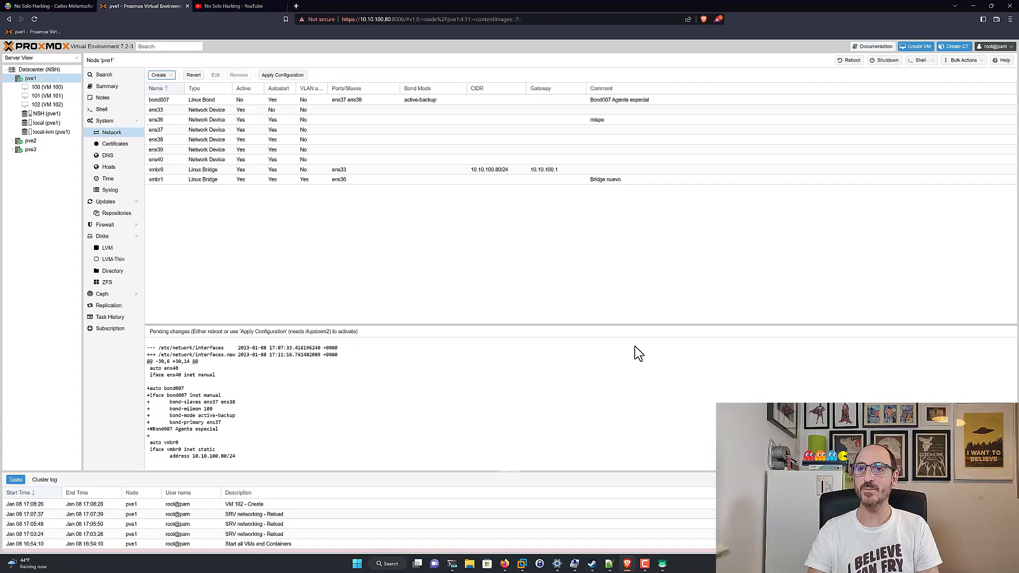
- Apply the pending network configuration on pve1 to activate bond007
{"action": "left_click", "coordinate": [194, 101]}
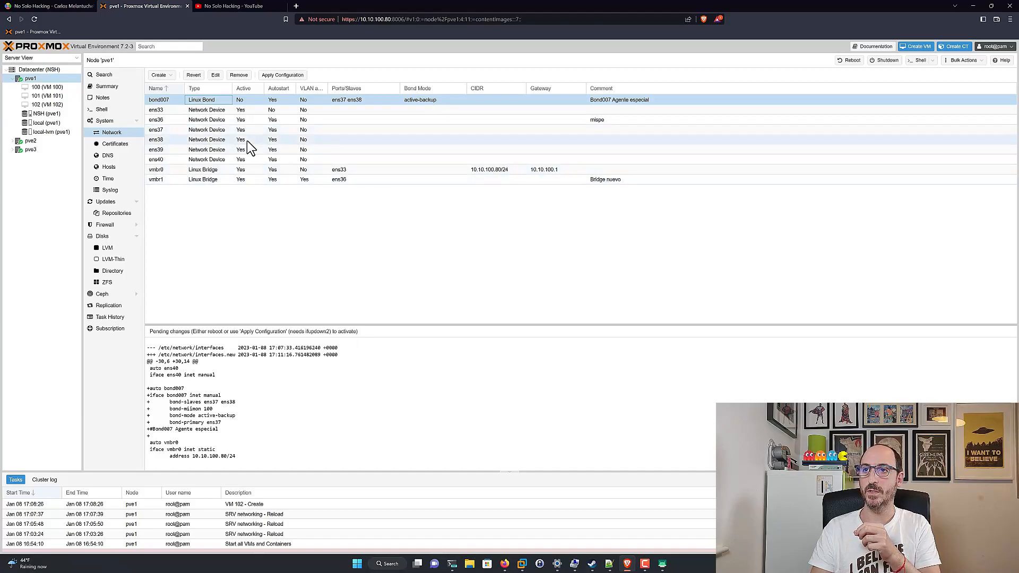
{"action": "left_click", "coordinate": [270, 76]}
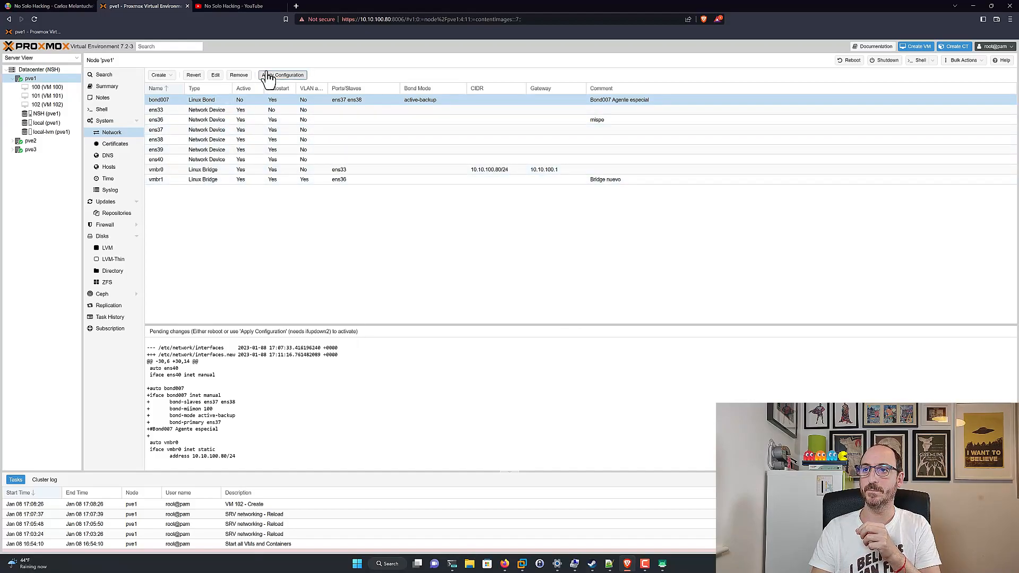
{"action": "left_click", "coordinate": [493, 314]}
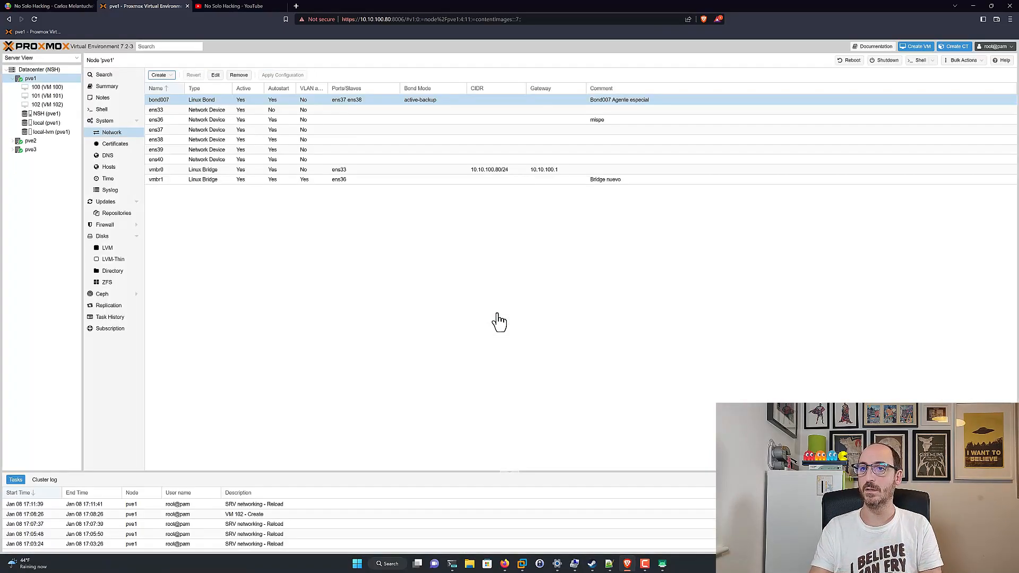
- Display the status of bond007 in the pve1 shell with cat /proc/net/bonding/bond007
{"action": "left_click", "coordinate": [99, 109]}
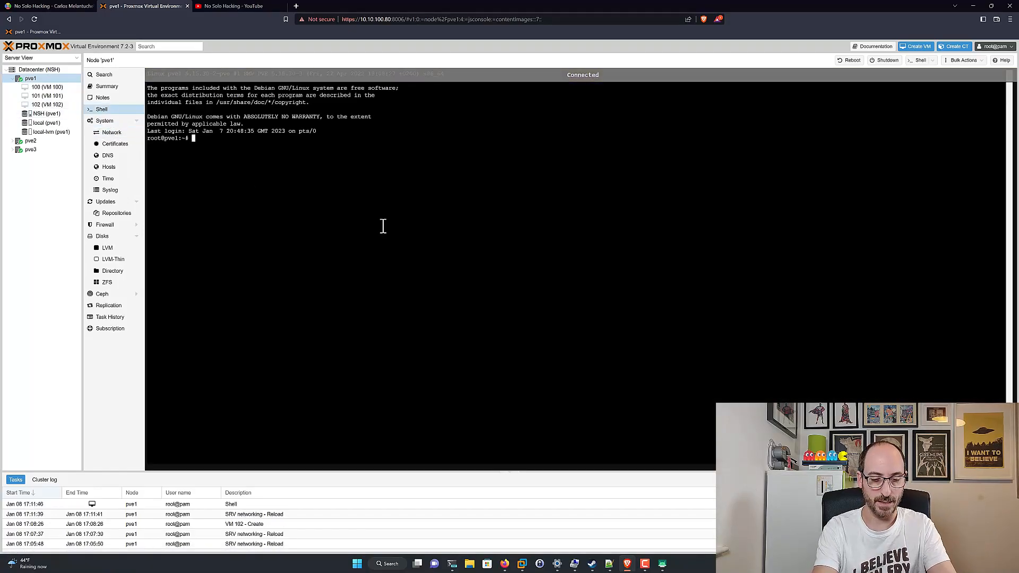
{"action": "type", "text": "cat /proc/net"}
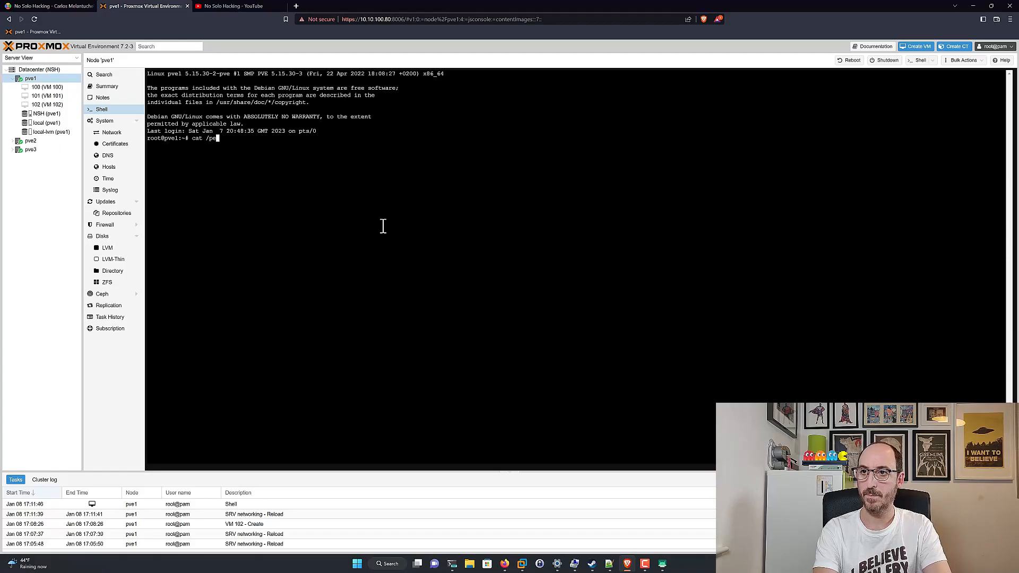
{"action": "type", "text": "/"}
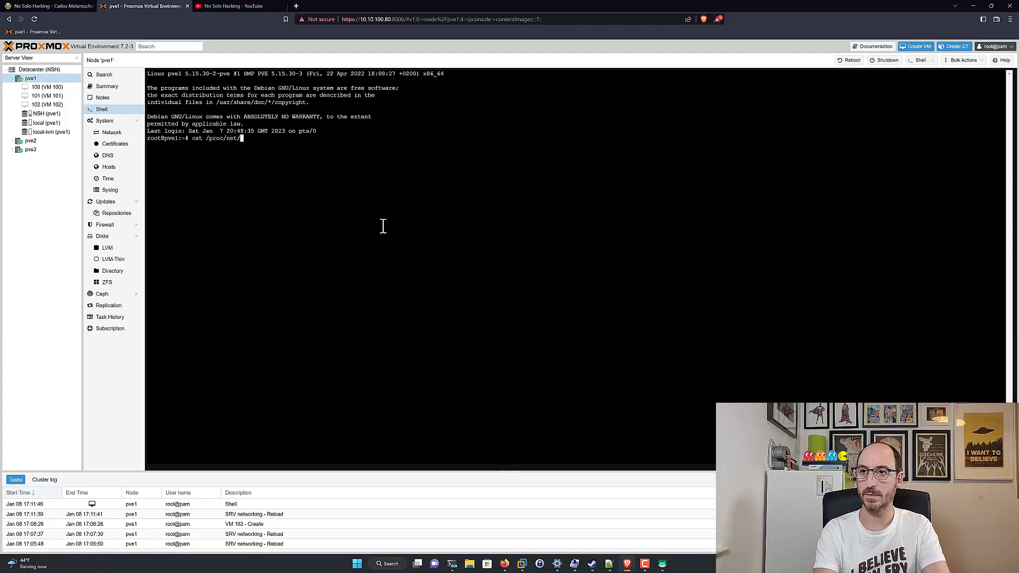
{"action": "type", "text": "bonding/b"}
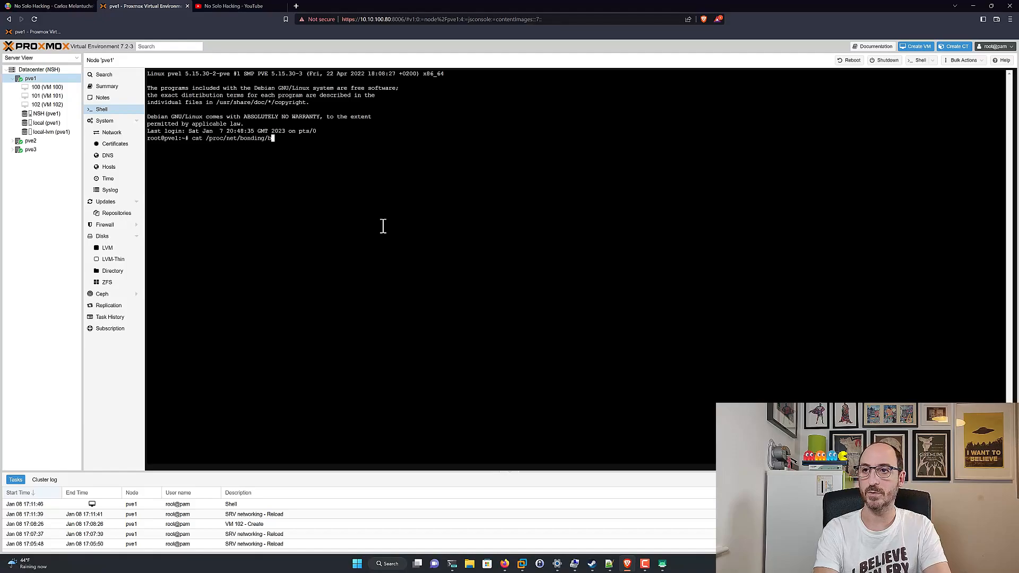
{"action": "key", "text": "Tab"}
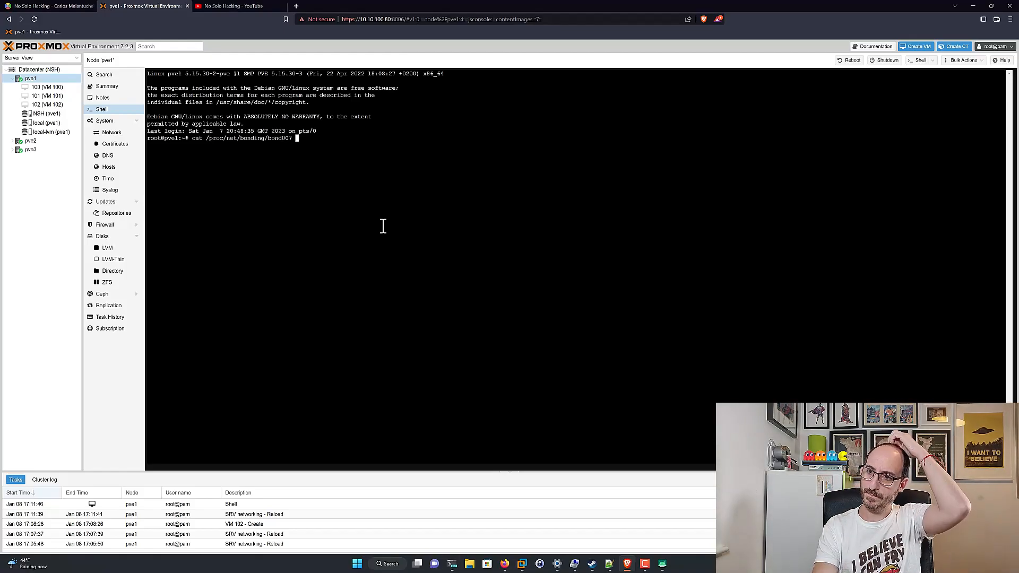
{"action": "key", "text": "Return"}
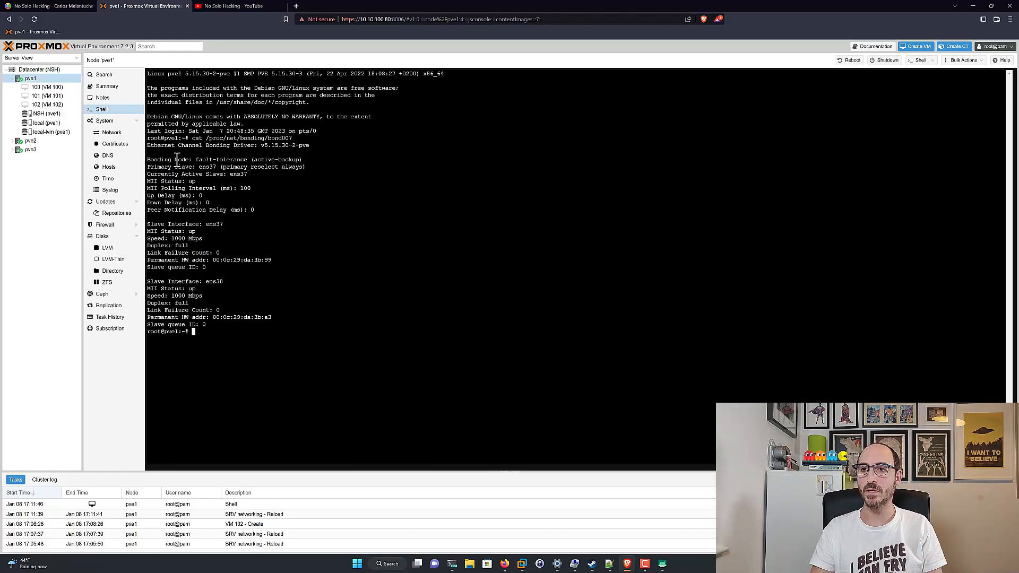
- Examine bond007's bonding mode, primary slave and link status, plus the names and hardware addresses of its slave interfaces
{"action": "left_click_drag", "start_coordinate": [148, 159], "coordinate": [198, 160]}
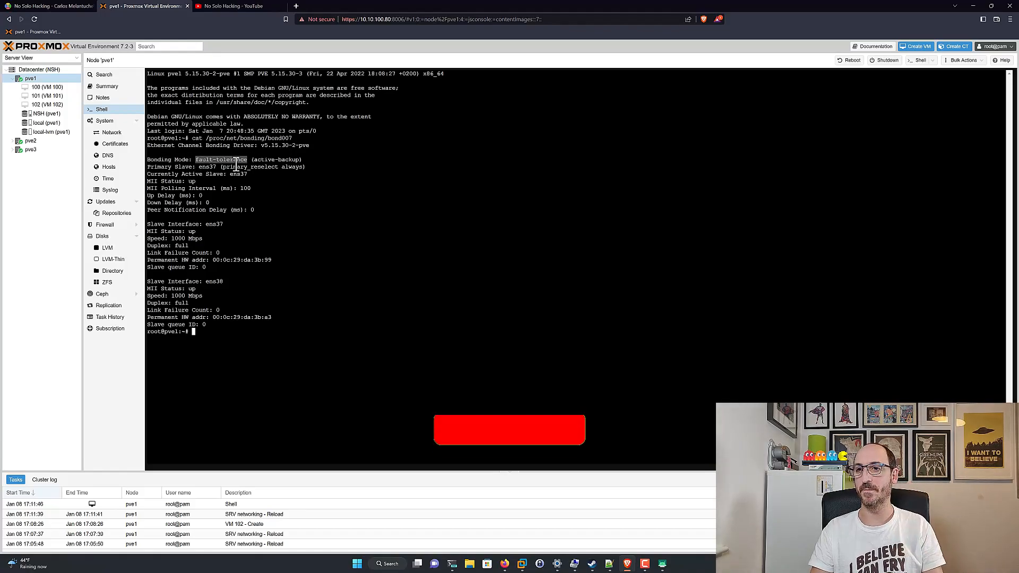
{"action": "left_click_drag", "start_coordinate": [219, 166], "coordinate": [199, 167]}
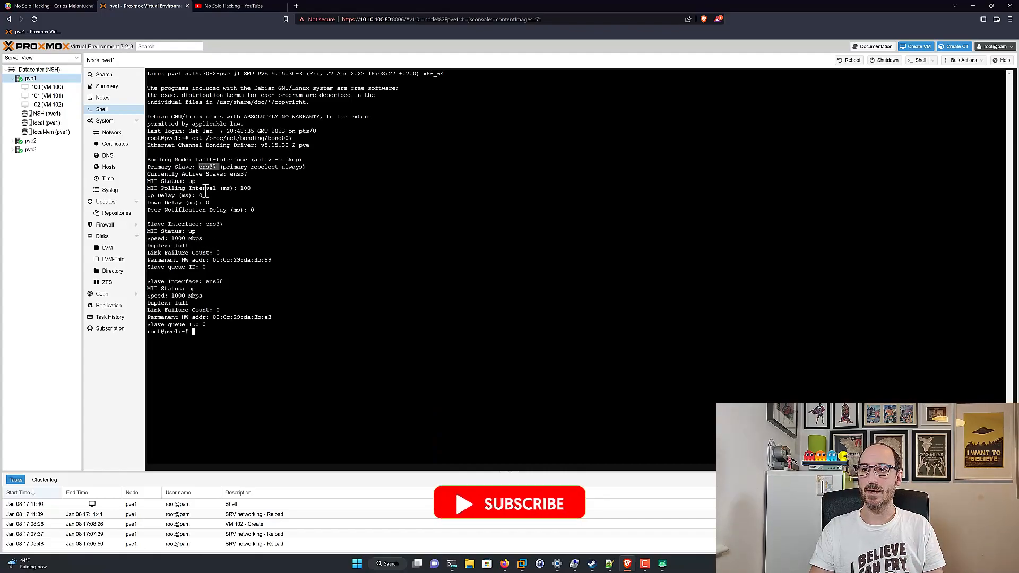
{"action": "left_click_drag", "start_coordinate": [195, 181], "coordinate": [182, 184]}
{"action": "left_click_drag", "start_coordinate": [148, 224], "coordinate": [236, 331]}
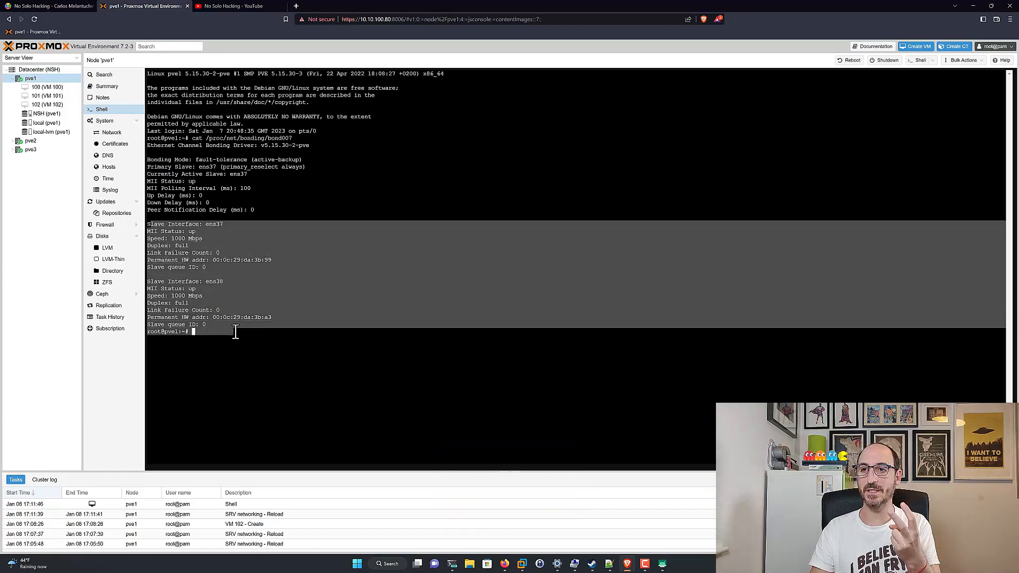
{"action": "left_click", "coordinate": [235, 331]}
{"action": "left_click_drag", "start_coordinate": [210, 223], "coordinate": [225, 226]}
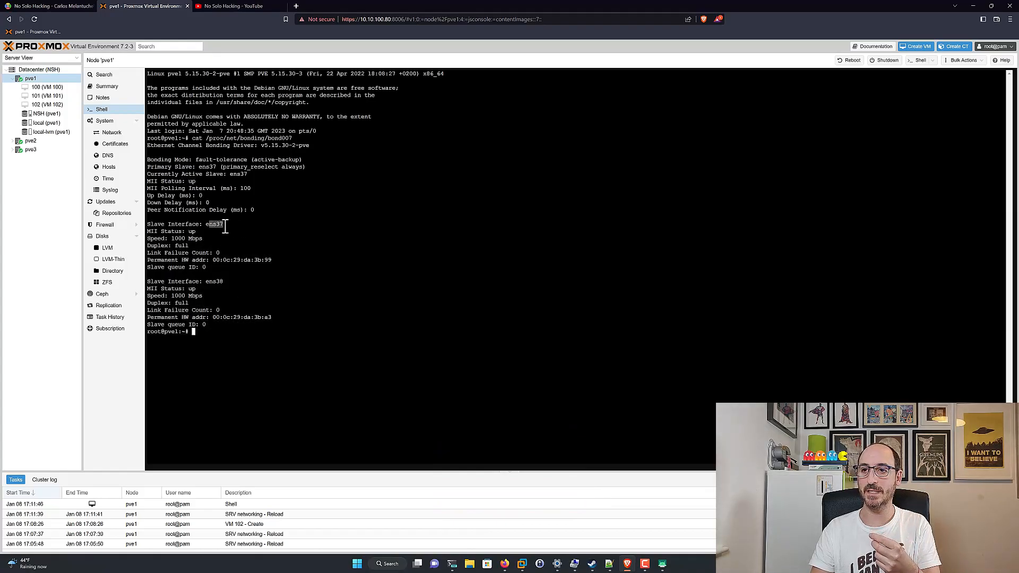
{"action": "left_click_drag", "start_coordinate": [210, 281], "coordinate": [271, 260]}
{"action": "left_click_drag", "start_coordinate": [213, 316], "coordinate": [289, 319]}
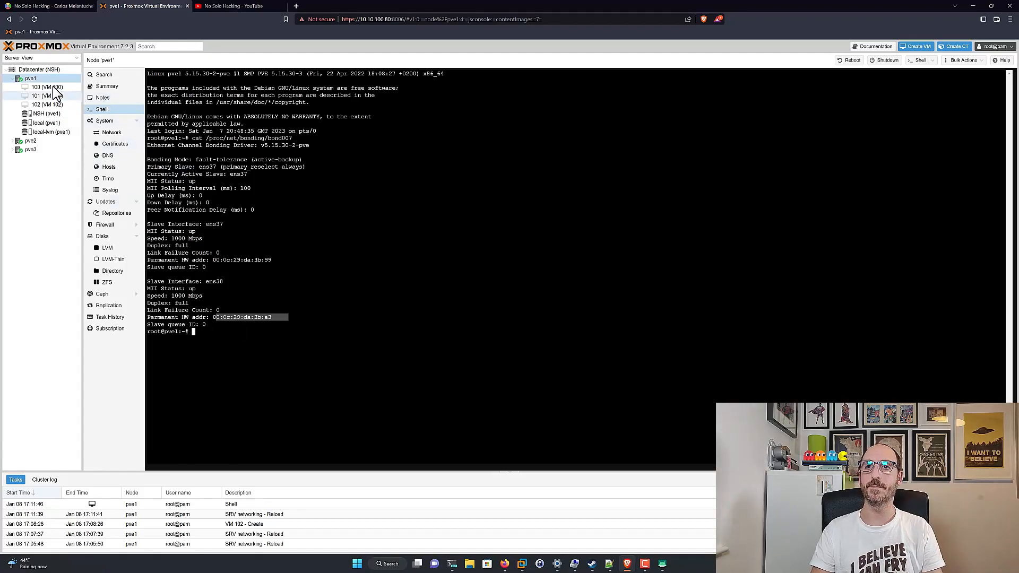
- Start a new Linux bond named bond1 in pve1's network configuration with ens39 and ens40 as its slaves
{"action": "left_click", "coordinate": [112, 132]}
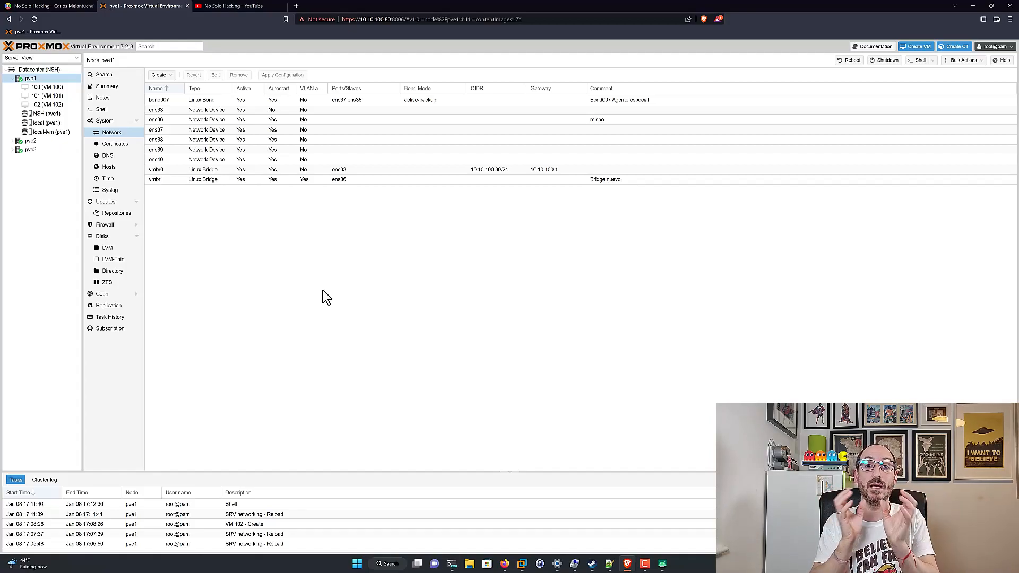
{"action": "left_click", "coordinate": [322, 290]}
{"action": "left_click", "coordinate": [159, 75]}
{"action": "left_click", "coordinate": [161, 95]}
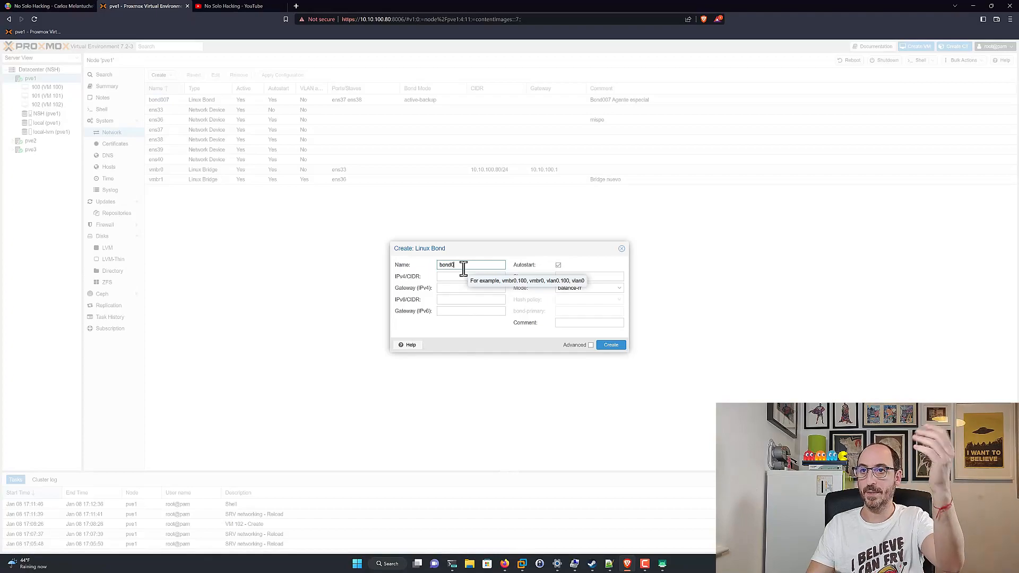
{"action": "key", "text": "BackSpace"}
{"action": "type", "text": "1"}
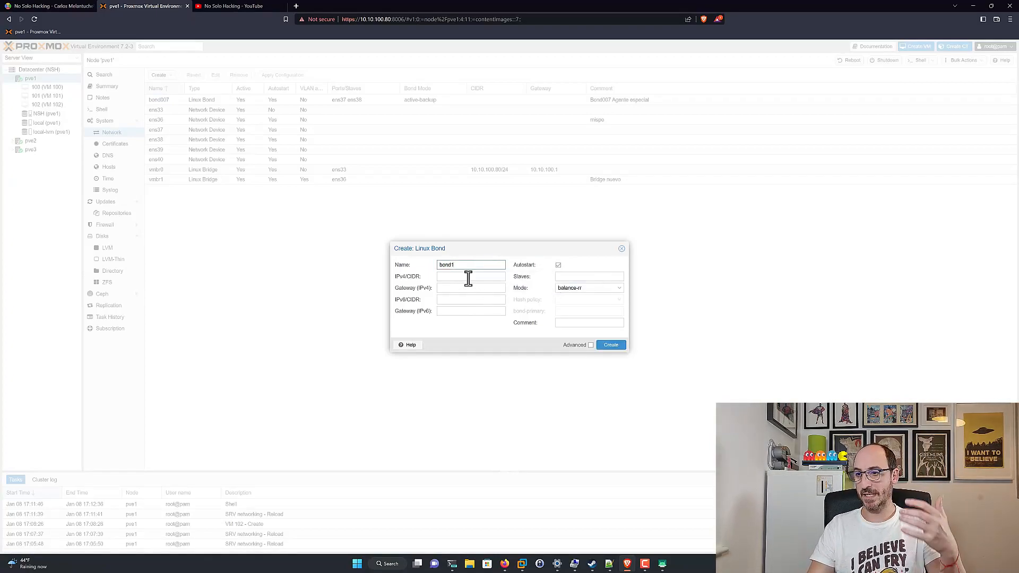
{"action": "left_click", "coordinate": [589, 275]}
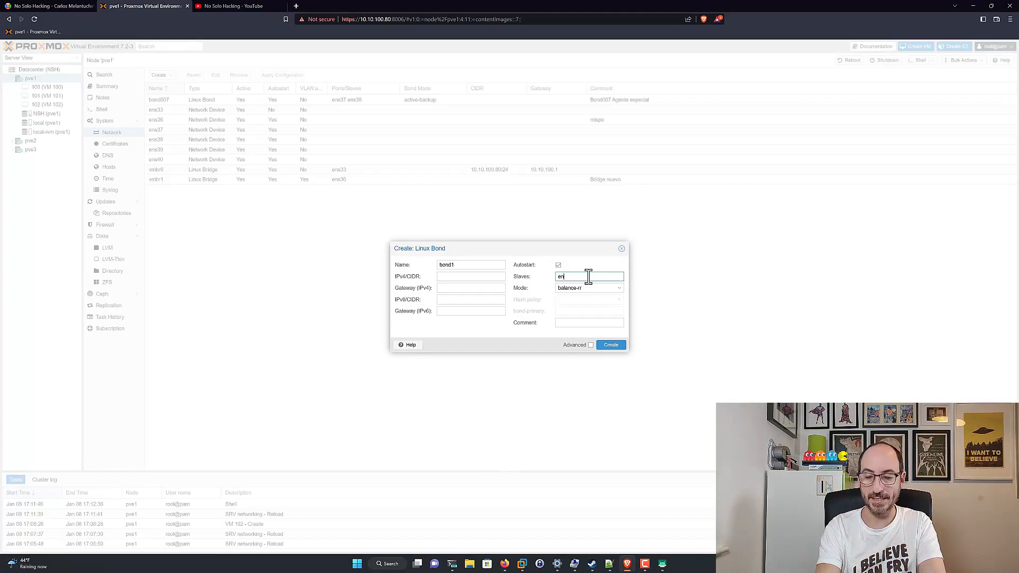
{"action": "type", "text": "39 ens40"}
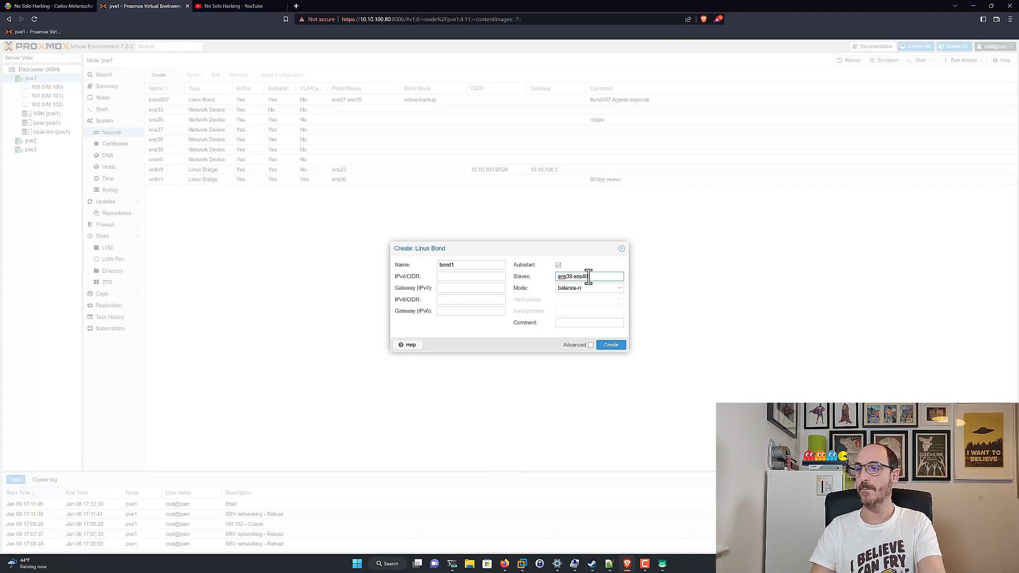
- Set bond1's mode to LACP (802.3ad) with the layer3+4 hash policy
{"action": "left_click", "coordinate": [594, 288]}
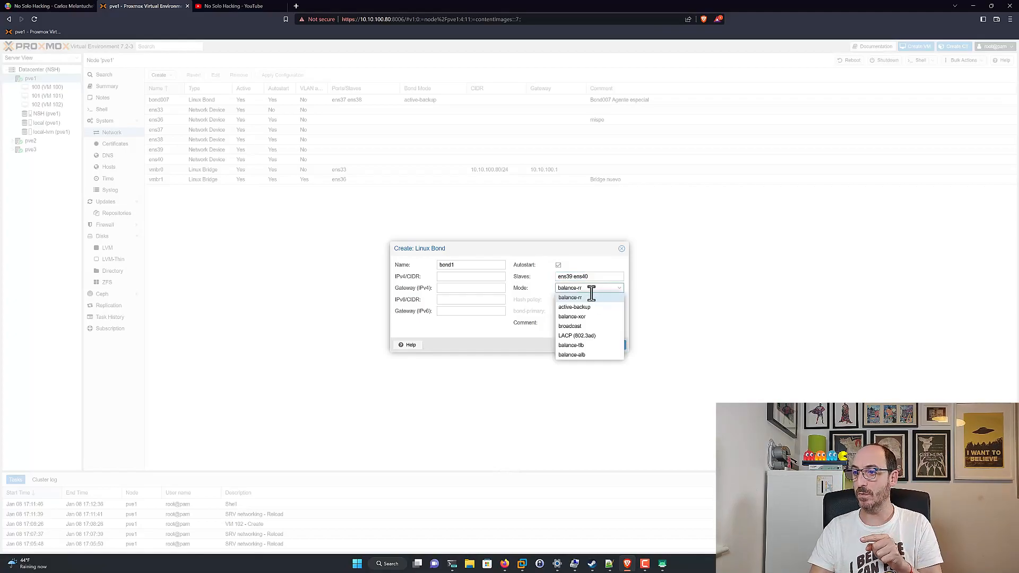
{"action": "left_click", "coordinate": [585, 336]}
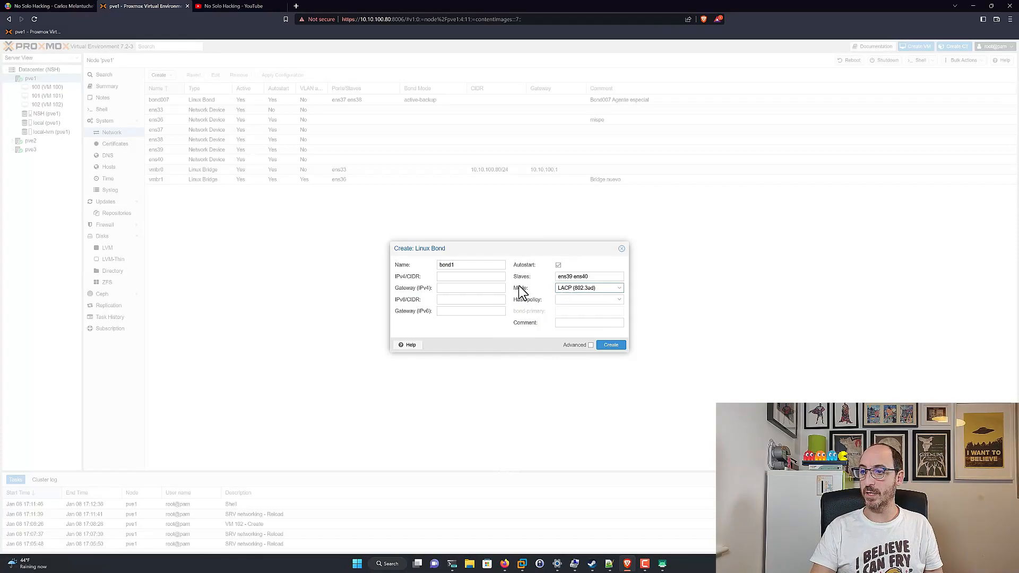
{"action": "left_click", "coordinate": [575, 299]}
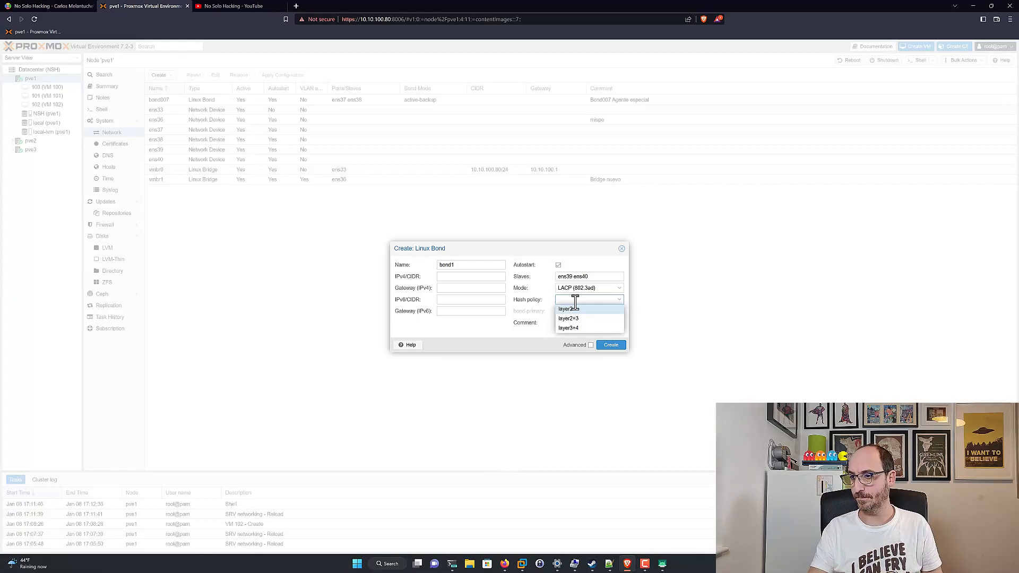
{"action": "left_click", "coordinate": [580, 327]}
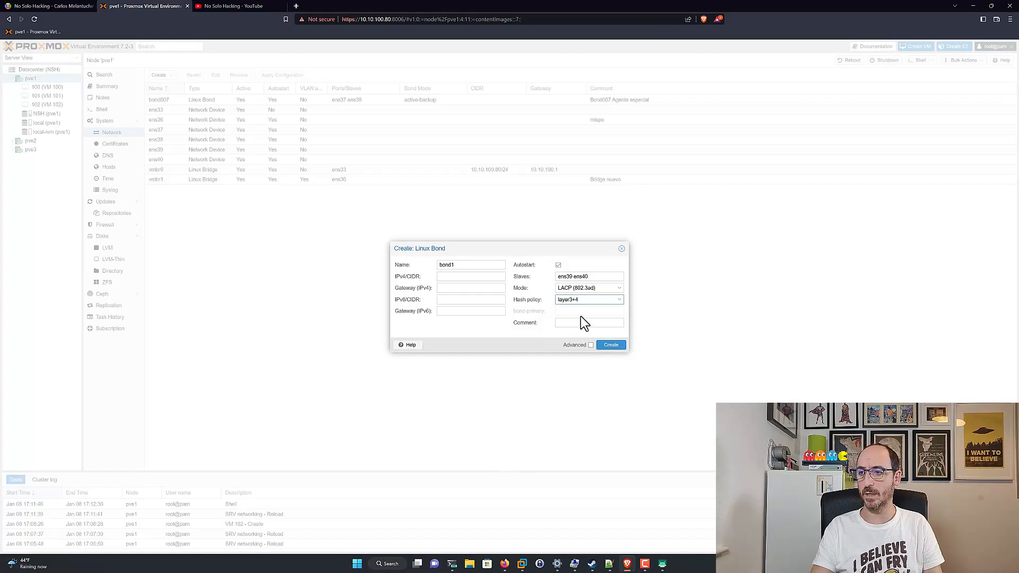
- Create the bond with the comment "Bond1" and apply the pending network configuration on pve1
{"action": "left_click", "coordinate": [581, 322]}
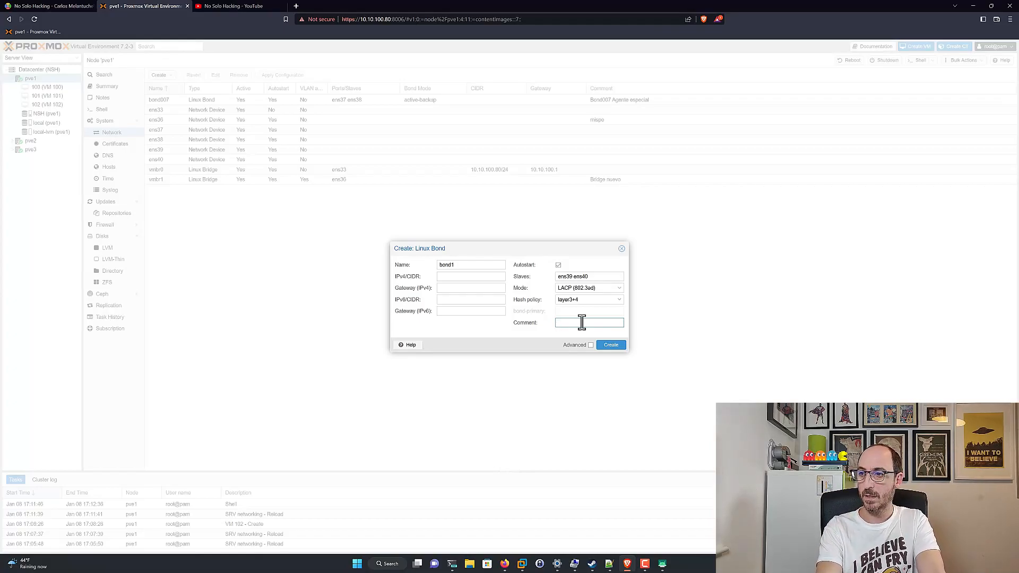
{"action": "type", "text": "Bon"}
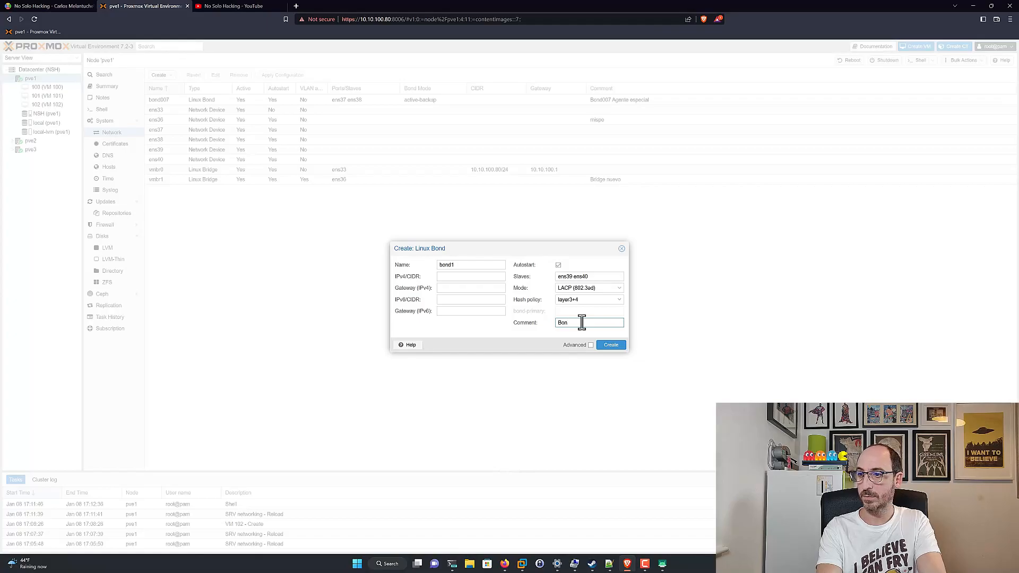
{"action": "type", "text": "d1"}
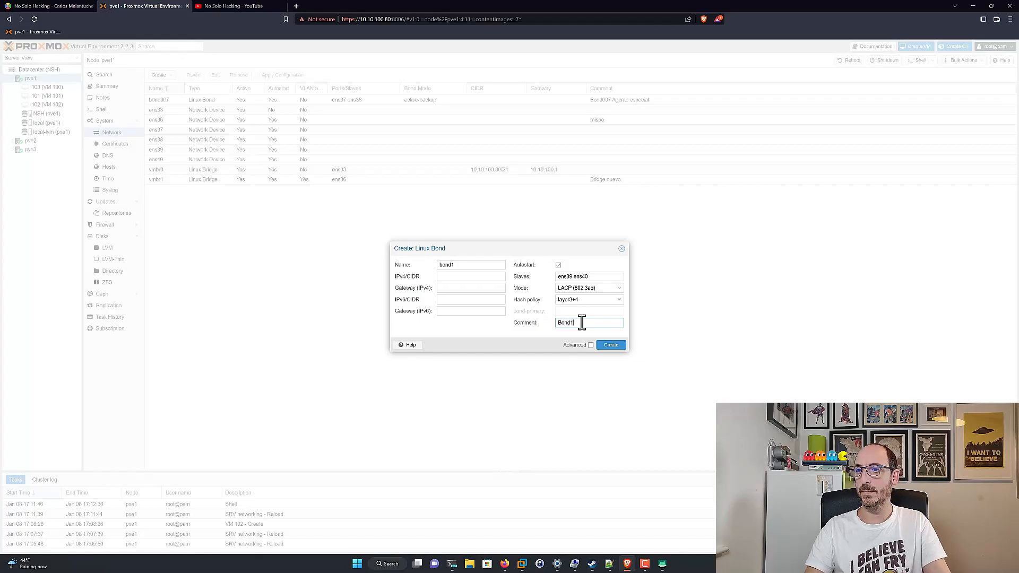
{"action": "left_click", "coordinate": [611, 339]}
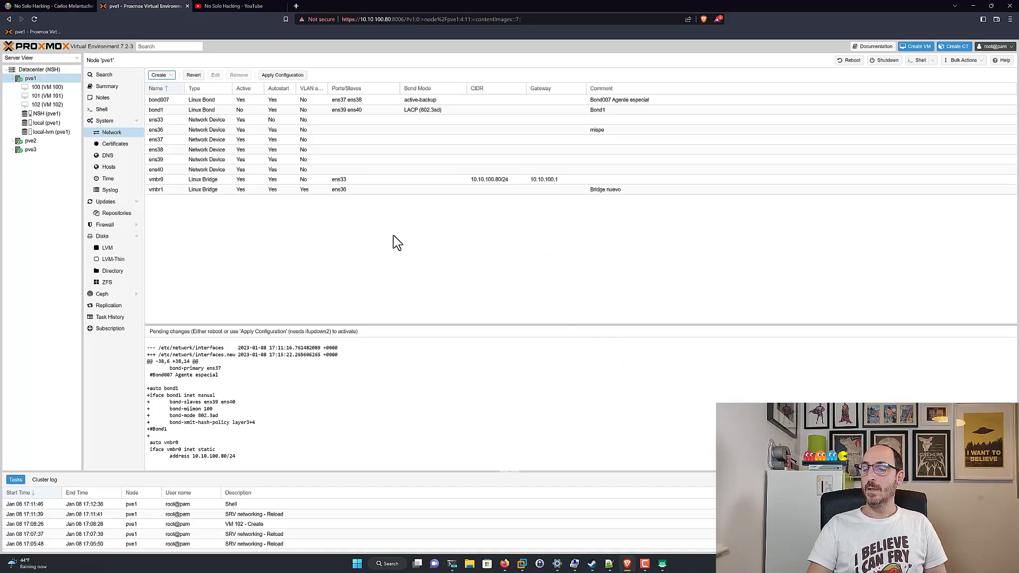
{"action": "left_click", "coordinate": [285, 78]}
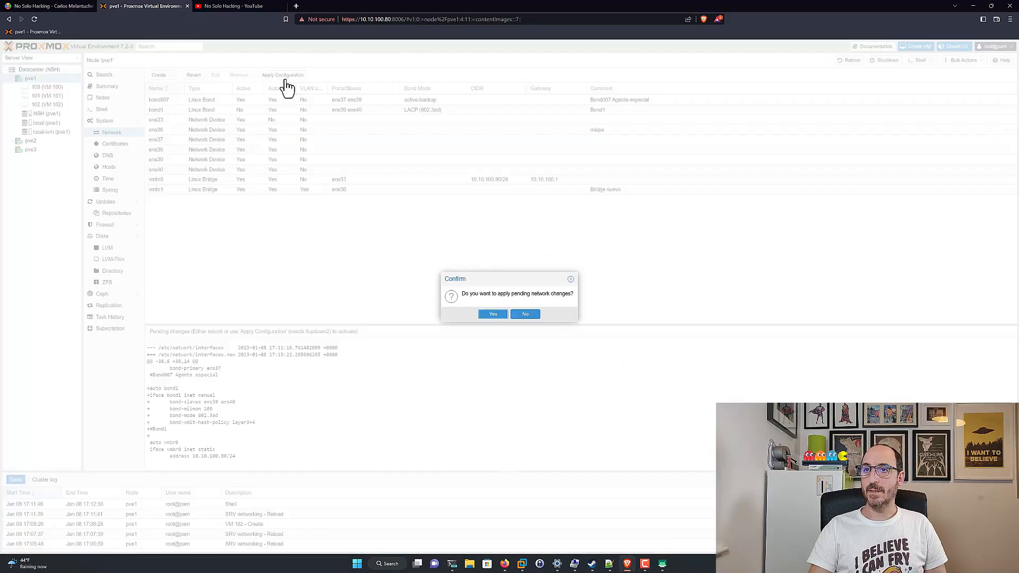
{"action": "left_click", "coordinate": [494, 314]}
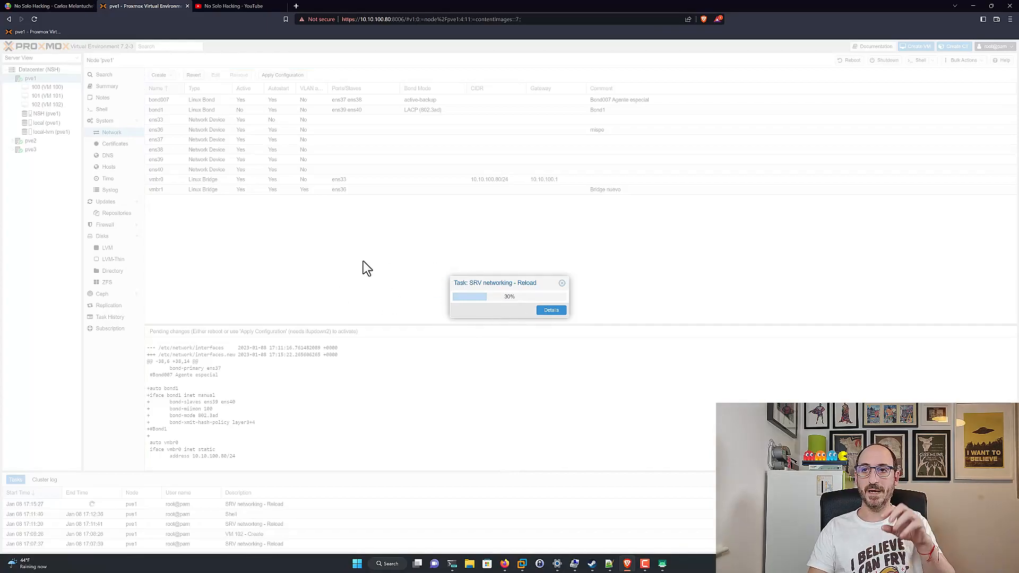
- Display the status of bond1 in the pve1 shell by printing its file from /proc/net/bonding
{"action": "left_click", "coordinate": [100, 109]}
{"action": "type", "text": "cat /proc/"}
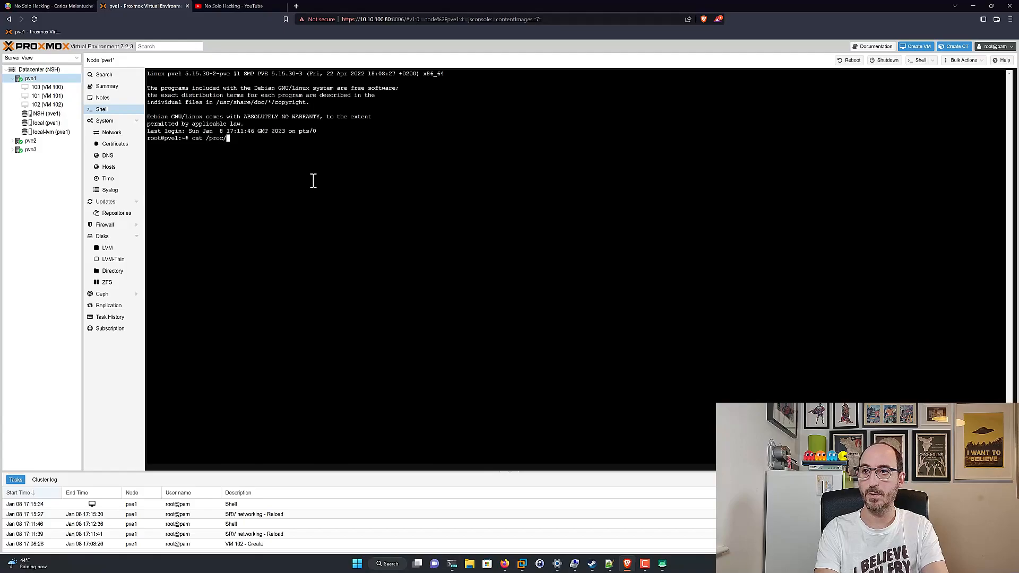
{"action": "type", "text": "net/bonding/"}
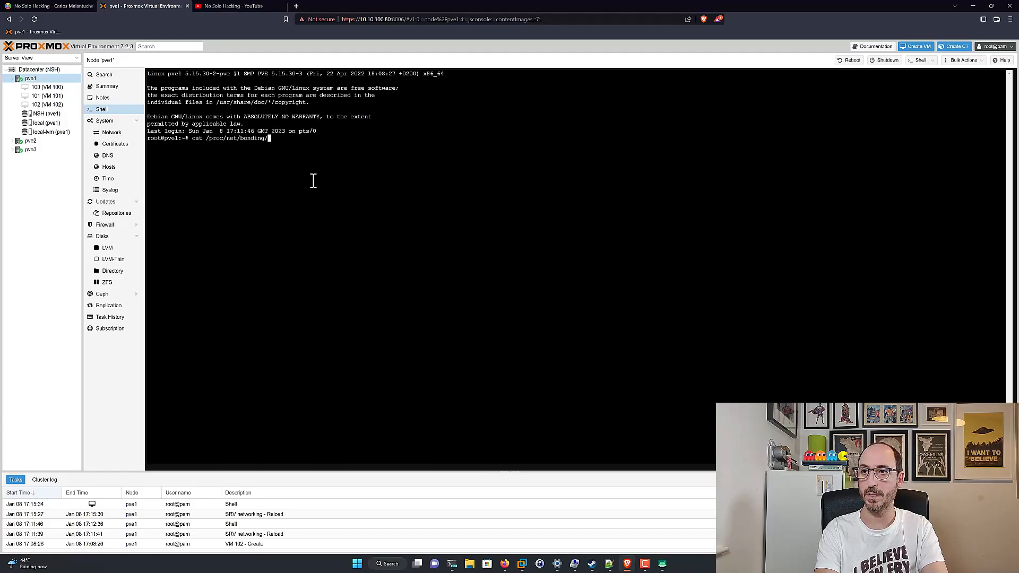
{"action": "type", "text": "bond0"}
{"action": "key", "text": "Return"}
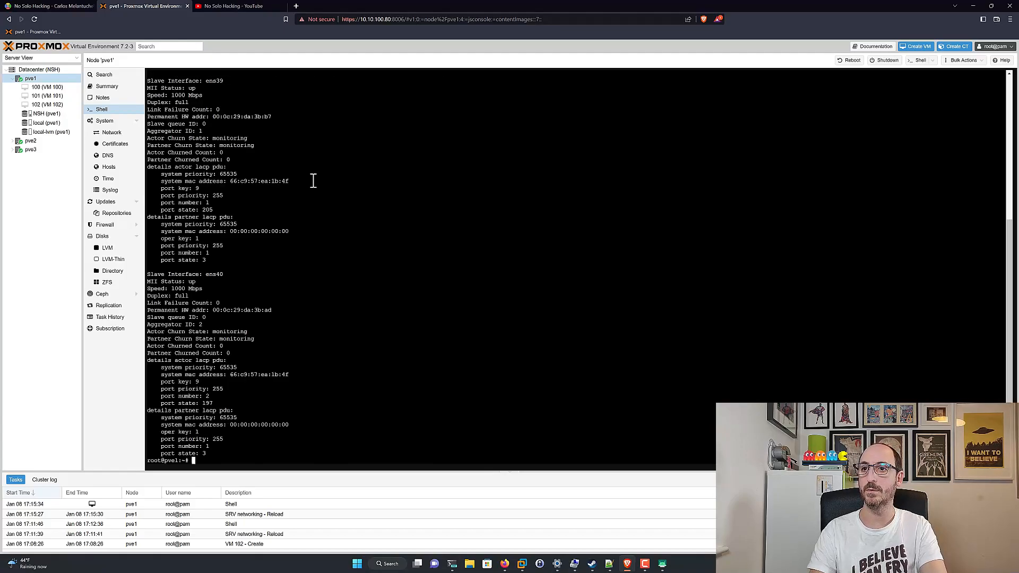
- Examine the speed, duplex, hardware address and LACP actor and partner MAC details of bond1's slaves ens39 and ens40
{"action": "mouse_move", "coordinate": [199, 88]}
{"action": "left_mouse_down"}
{"action": "mouse_move", "coordinate": [175, 96]}
{"action": "mouse_move", "coordinate": [203, 97]}
{"action": "left_mouse_up"}
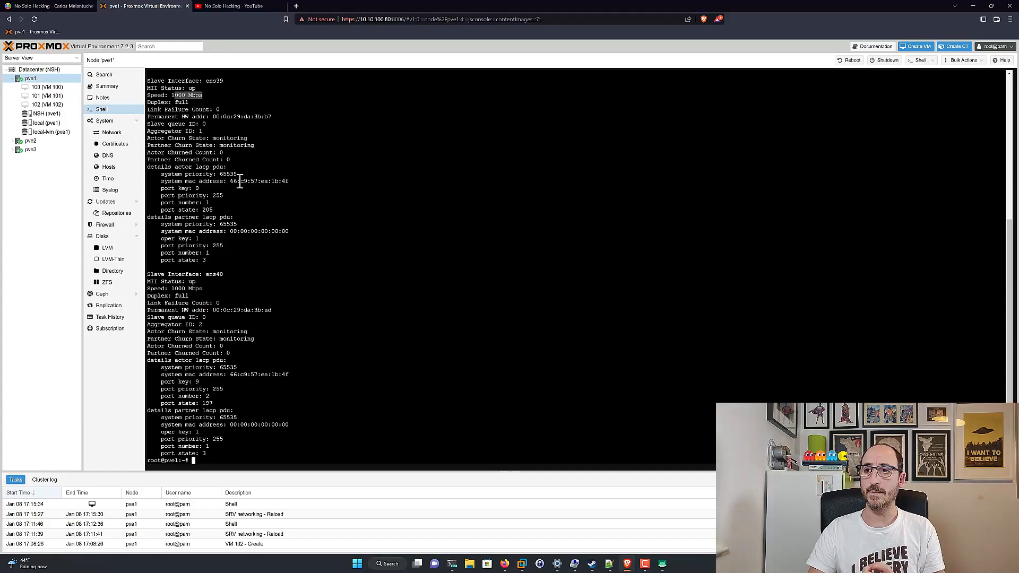
{"action": "left_click_drag", "start_coordinate": [291, 181], "coordinate": [229, 181]}
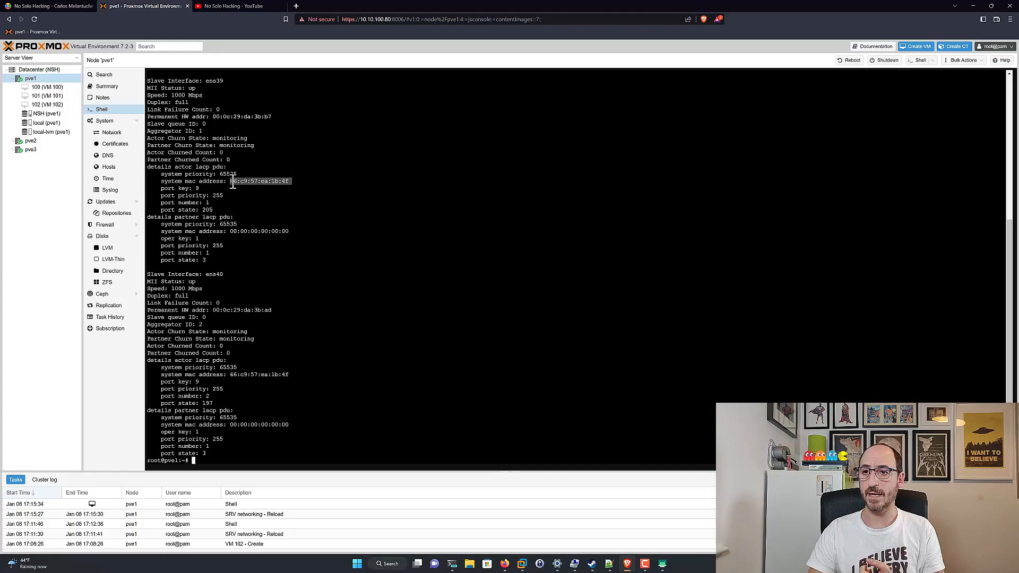
{"action": "left_click_drag", "start_coordinate": [293, 232], "coordinate": [237, 232]}
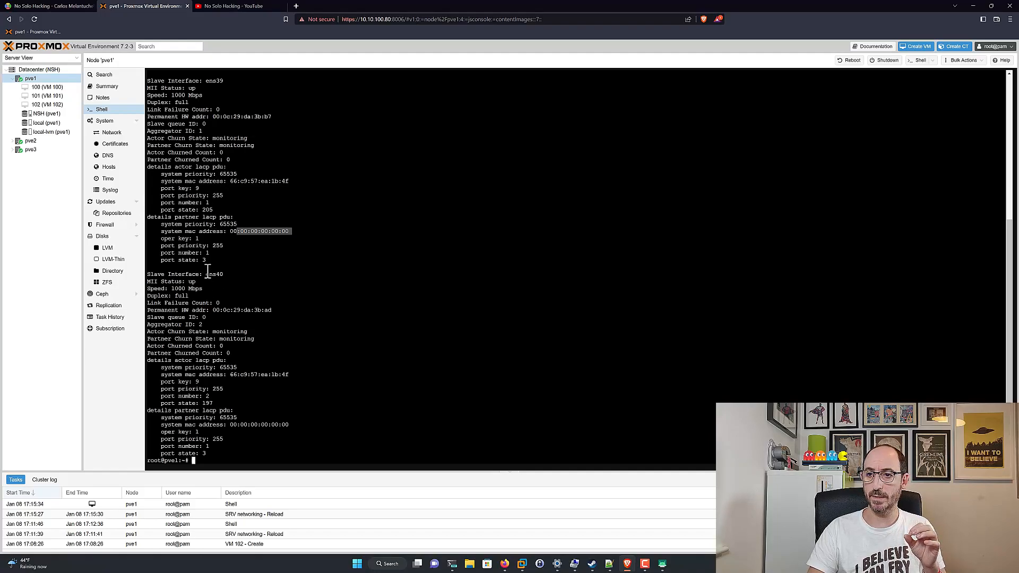
{"action": "left_click_drag", "start_coordinate": [208, 266], "coordinate": [224, 273]}
{"action": "left_click", "coordinate": [224, 274]}
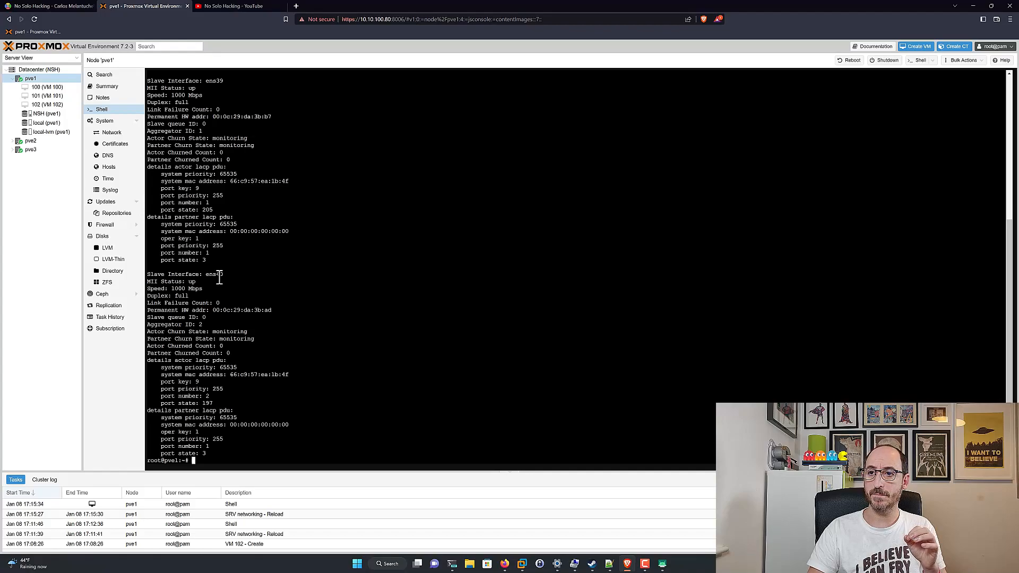
{"action": "left_click_drag", "start_coordinate": [214, 310], "coordinate": [280, 310]}
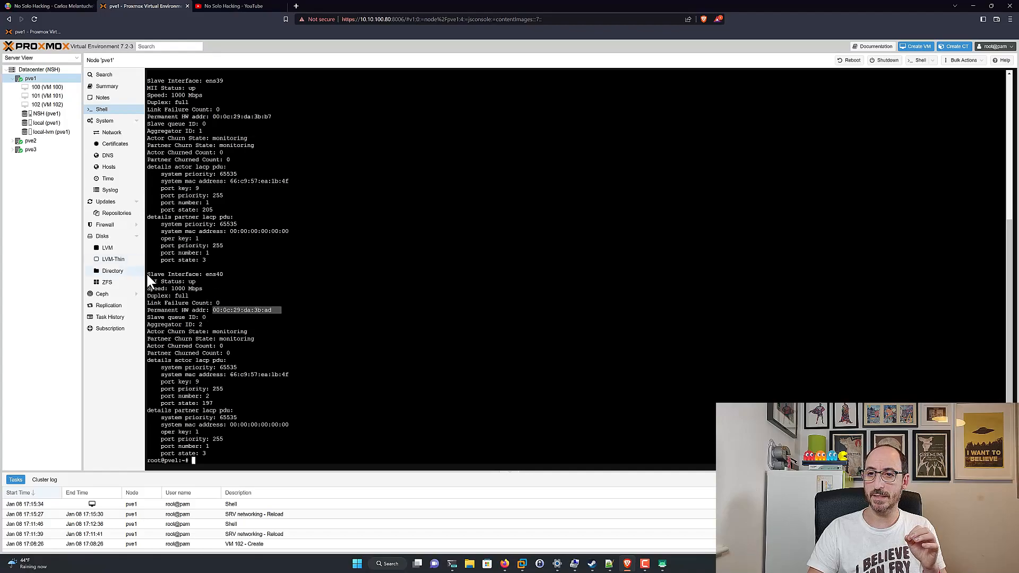
{"action": "left_click_drag", "start_coordinate": [147, 288], "coordinate": [221, 297]}
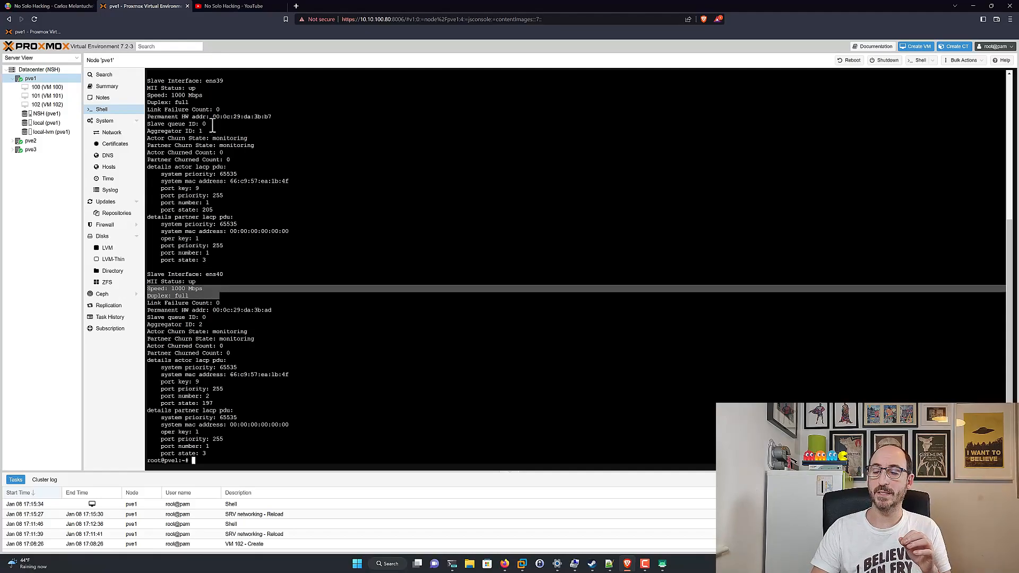
- Examine bond1's LACP active and rate settings and the speed and duplex details of its slave ens39 in the shell output
{"action": "left_click_drag", "start_coordinate": [206, 81], "coordinate": [254, 266]}
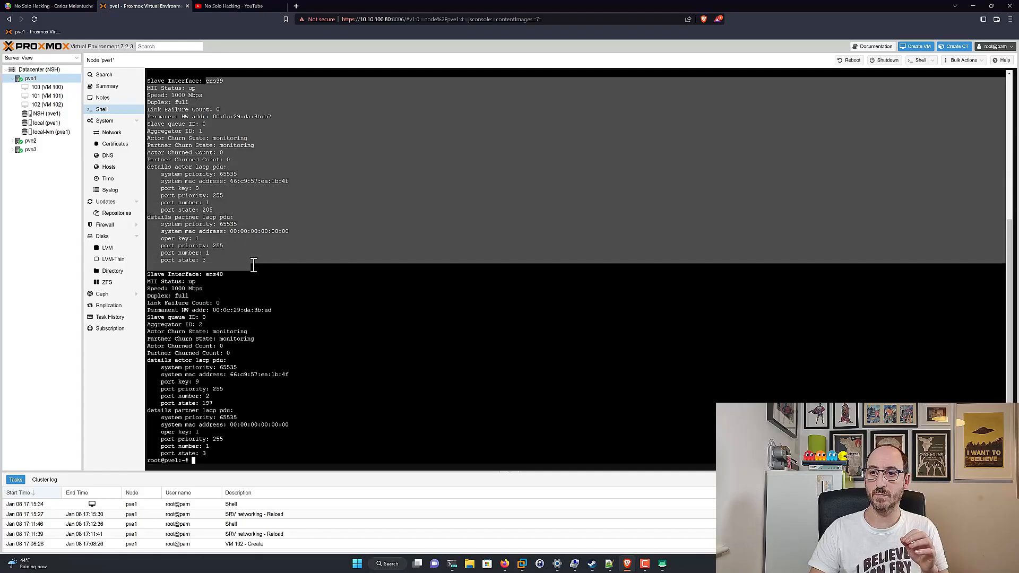
{"action": "scroll", "coordinate": [254, 223], "scroll_direction": "up", "scroll_amount": 5}
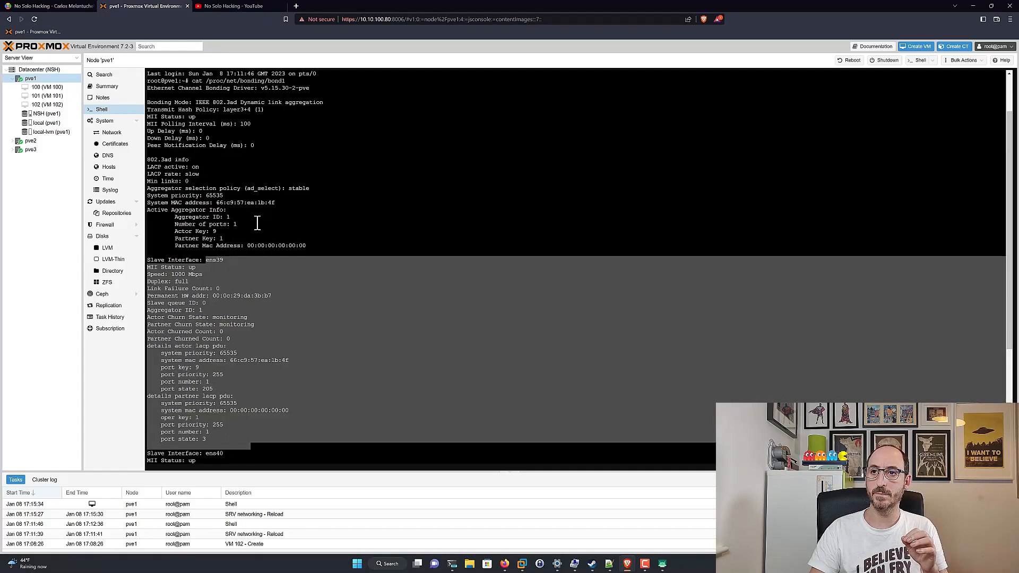
{"action": "left_click", "coordinate": [152, 160]}
{"action": "left_click_drag", "start_coordinate": [148, 166], "coordinate": [205, 172]}
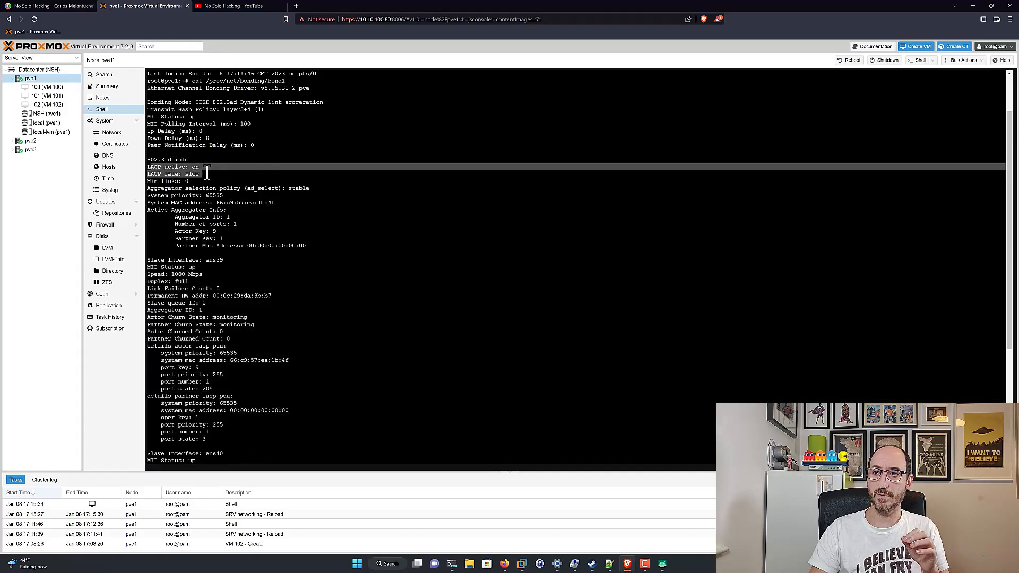
{"action": "left_click", "coordinate": [188, 178]}
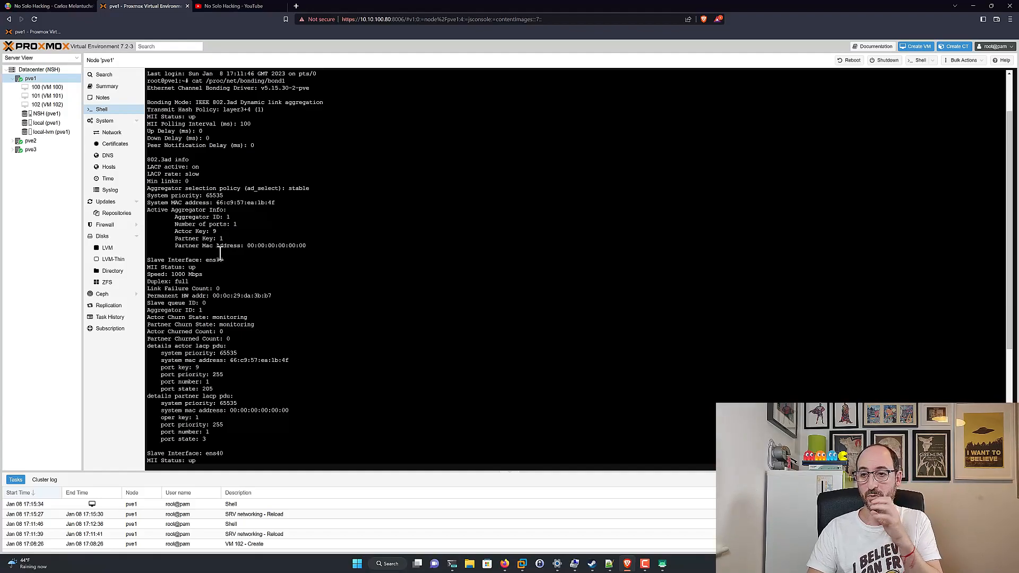
{"action": "left_click_drag", "start_coordinate": [149, 260], "coordinate": [282, 431]}
{"action": "left_click", "coordinate": [200, 279]}
{"action": "left_click_drag", "start_coordinate": [176, 260], "coordinate": [244, 266]}
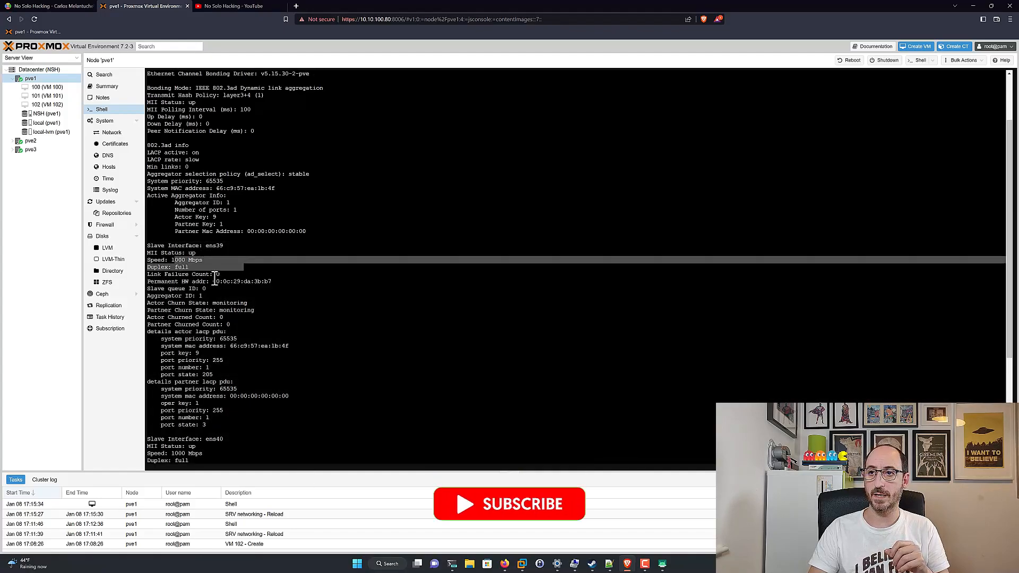
{"action": "scroll", "coordinate": [196, 345], "scroll_direction": "down", "scroll_amount": 4}
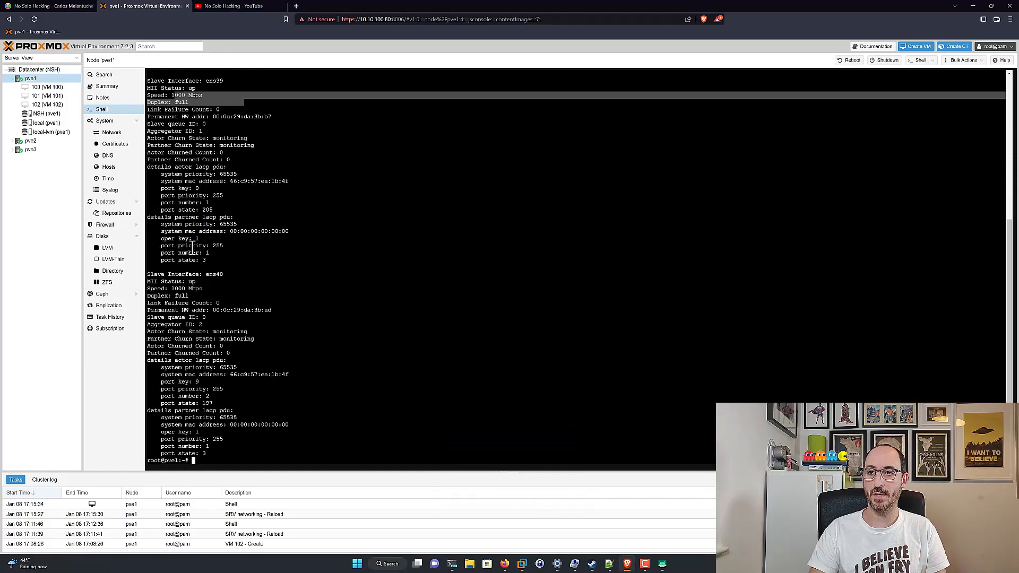
- Return to the network configuration of node pve1
{"action": "left_click", "coordinate": [106, 131]}
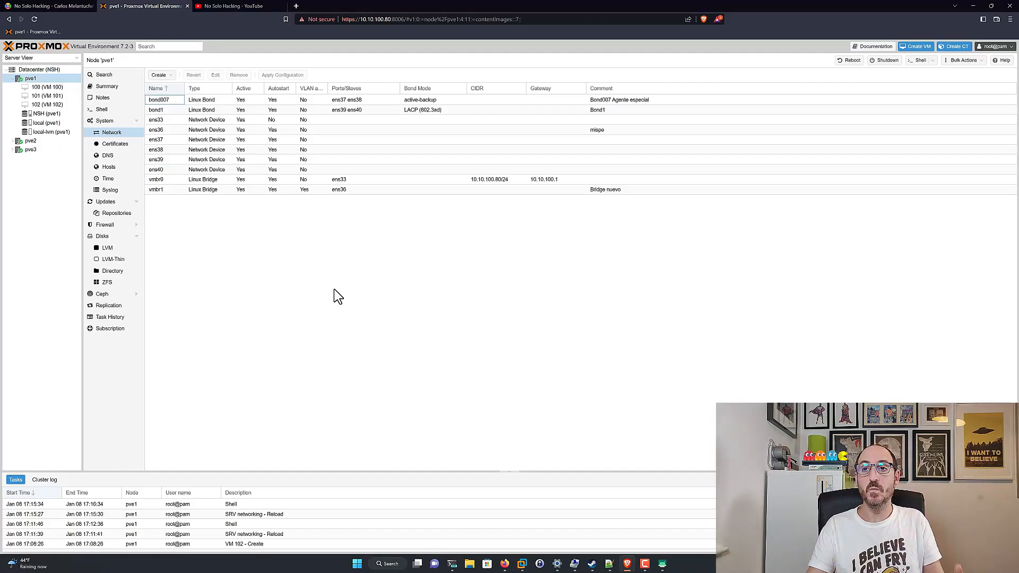
{"action": "left_click", "coordinate": [164, 76]}
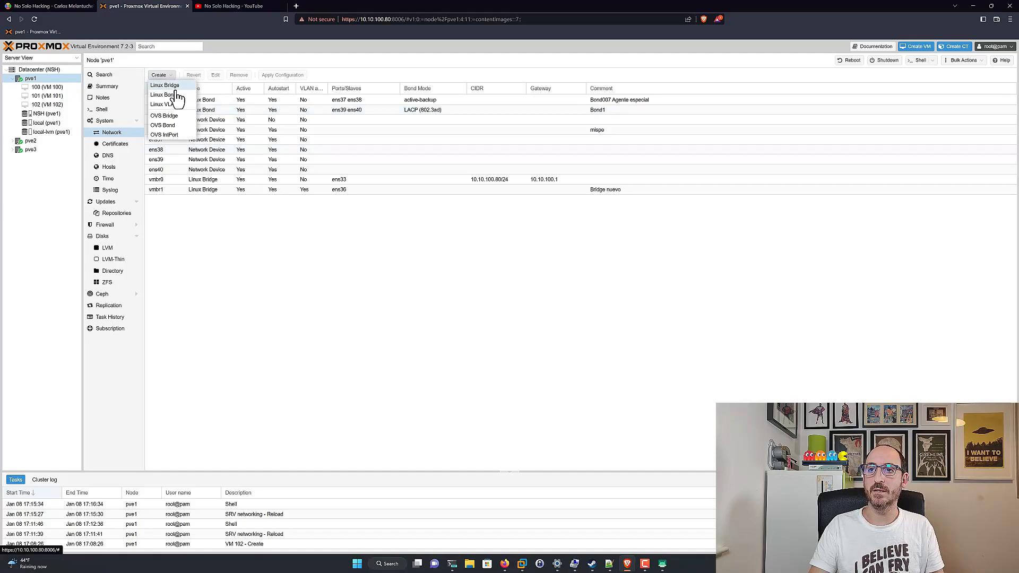
{"action": "left_click", "coordinate": [169, 95]}
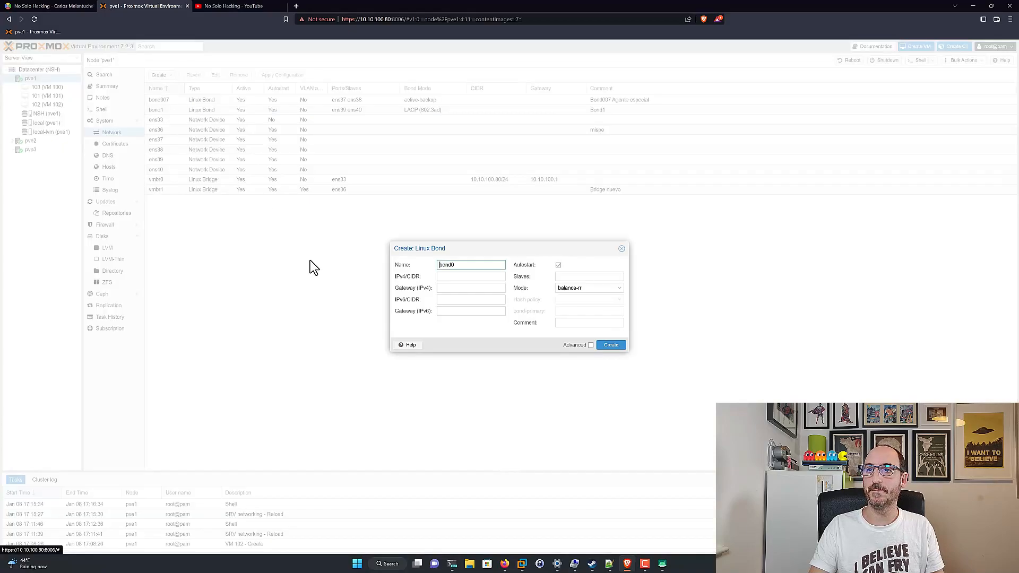
{"action": "left_click", "coordinate": [622, 249]}
- Try to create Linux bridge vmbr2 with the bridge ports "bond007 bond" and the comment "bond bond"
{"action": "left_click", "coordinate": [162, 75]}
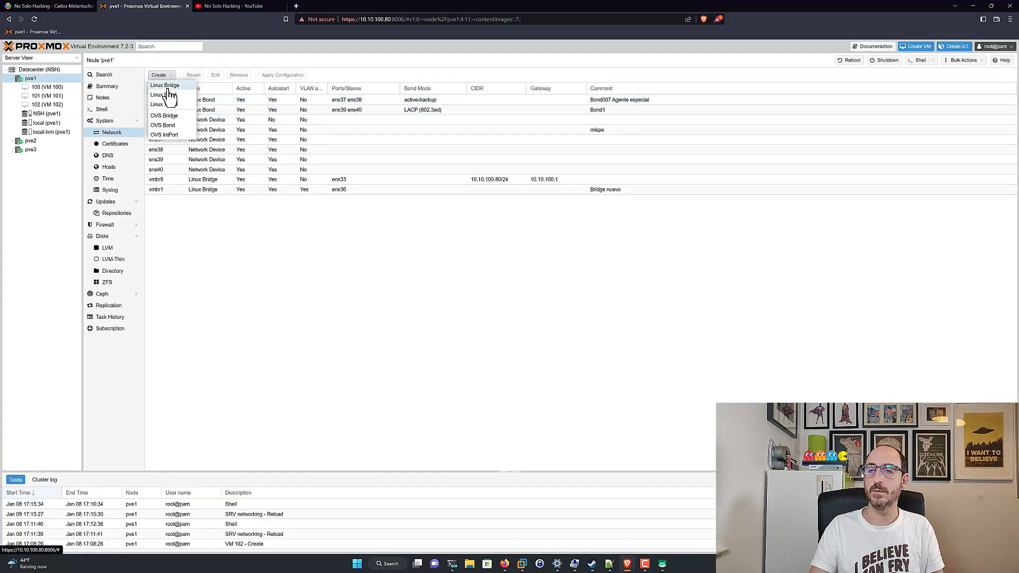
{"action": "left_click", "coordinate": [169, 87]}
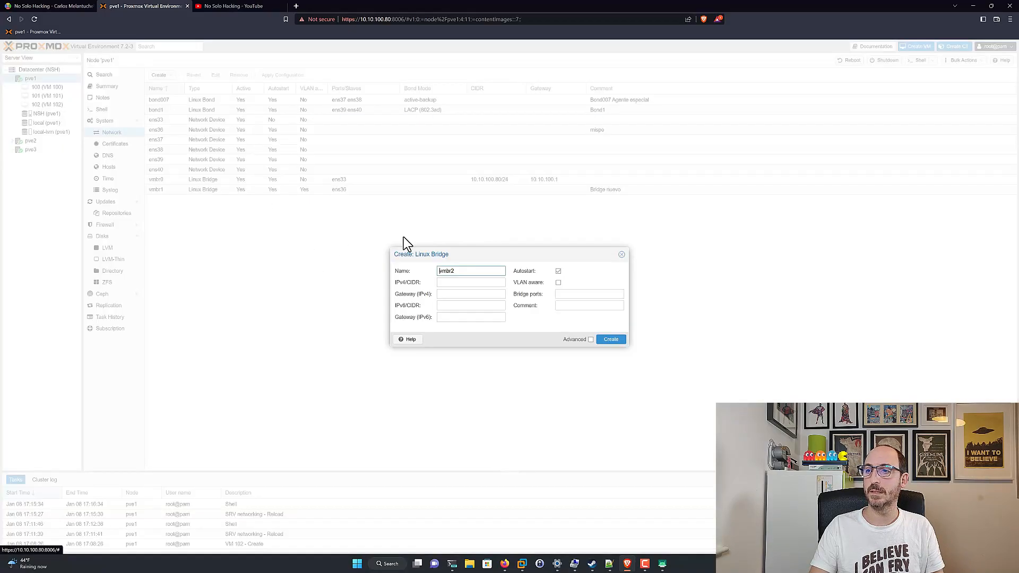
{"action": "left_click", "coordinate": [571, 293]}
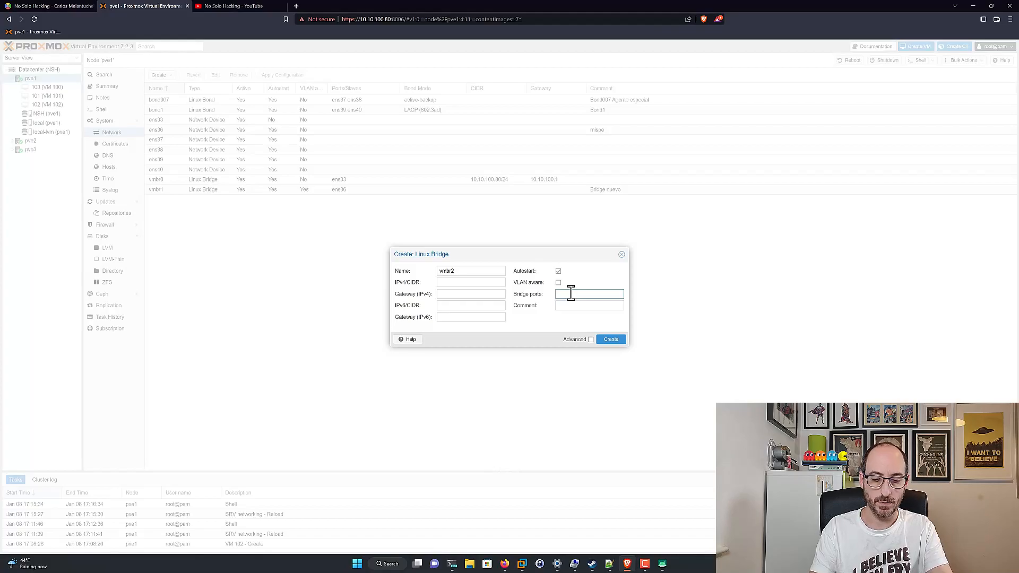
{"action": "type", "text": "bond007"}
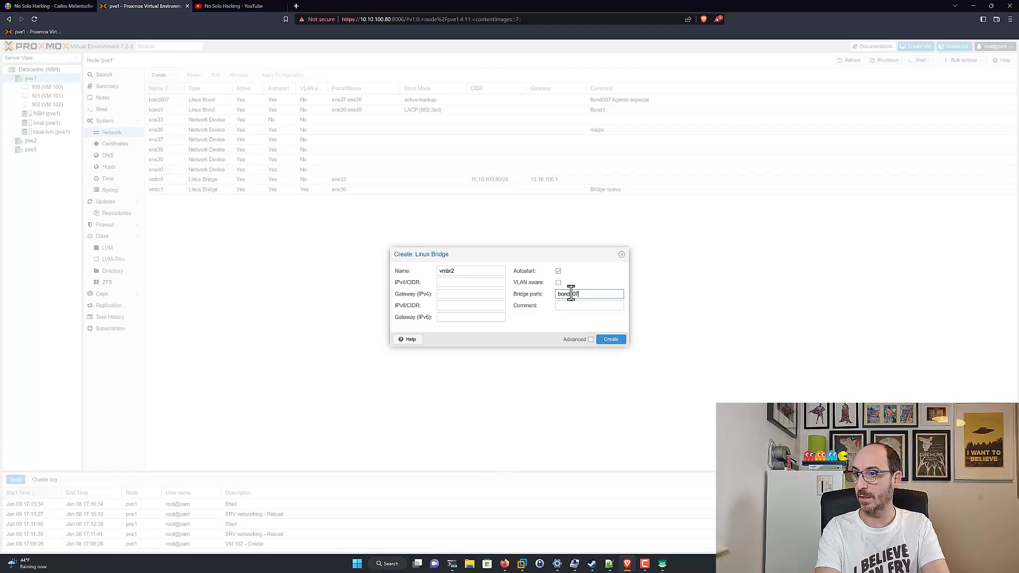
{"action": "type", "text": " bond"}
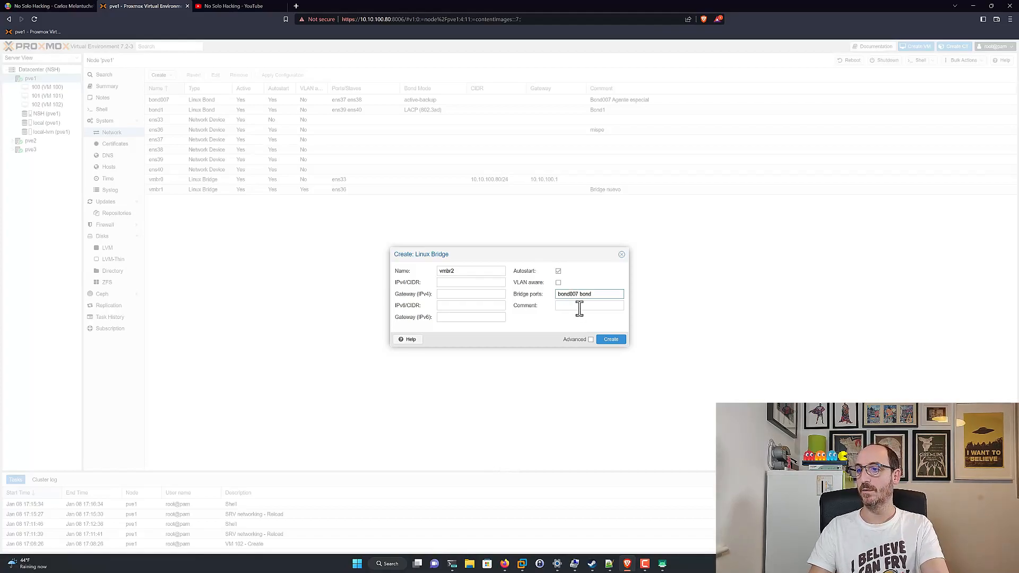
{"action": "left_click", "coordinate": [595, 304]}
{"action": "type", "text": "bon"}
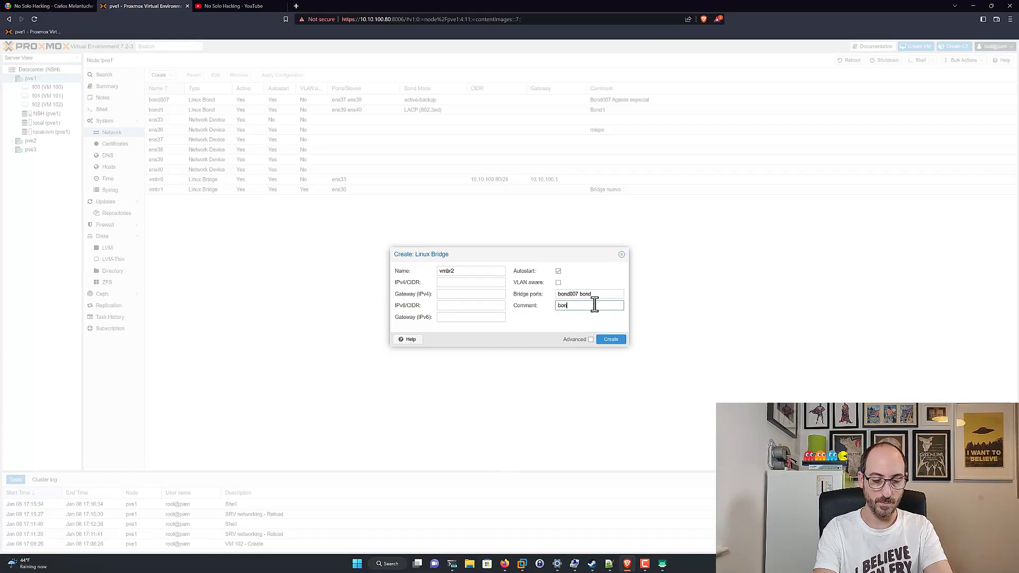
{"action": "type", "text": "d bond"}
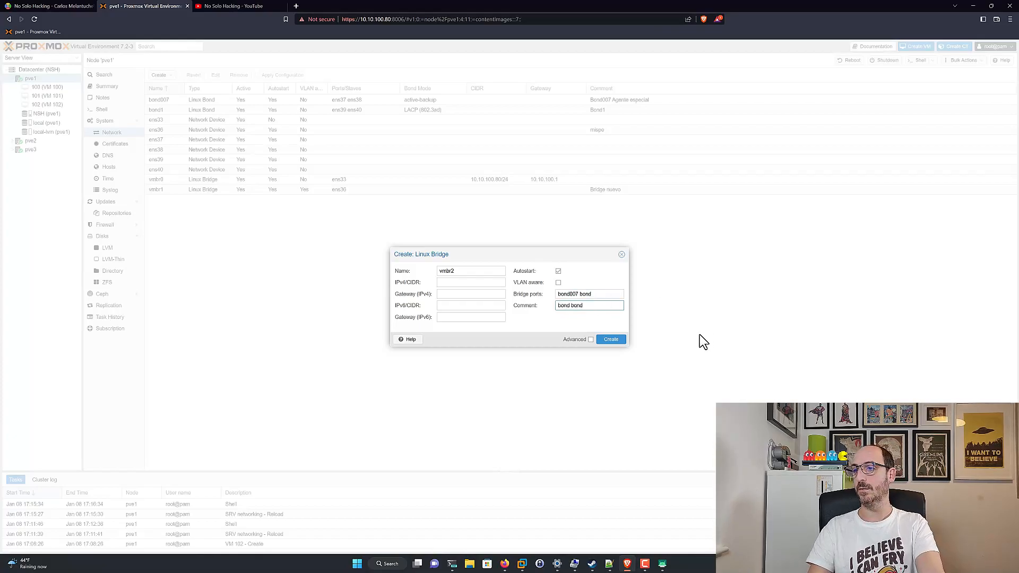
{"action": "left_click", "coordinate": [612, 339]}
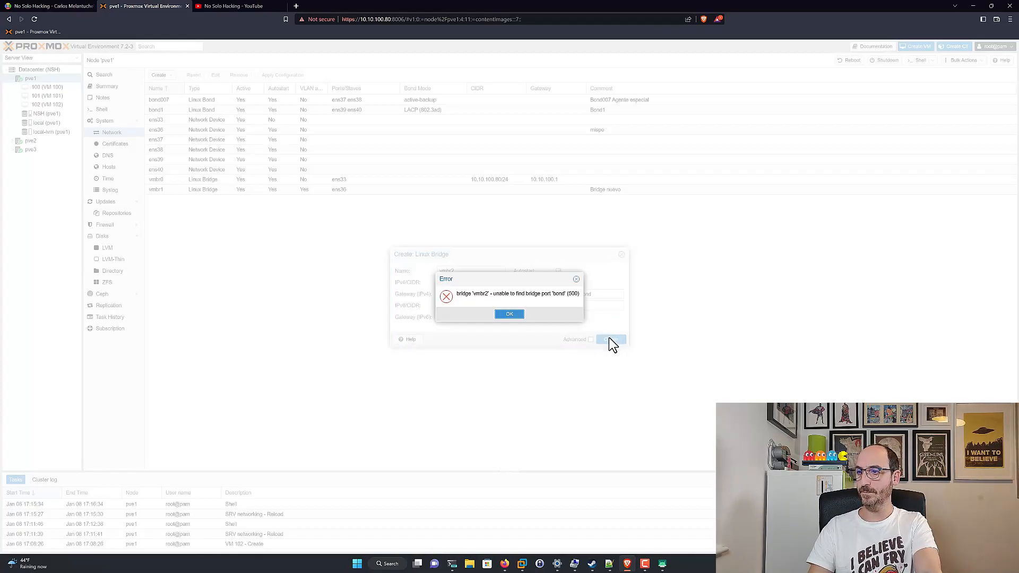
- Correct vmbr2's bridge ports to "bond007 bond1" and create the bridge
{"action": "left_click", "coordinate": [577, 281]}
{"action": "left_click", "coordinate": [599, 293]}
{"action": "type", "text": "1"}
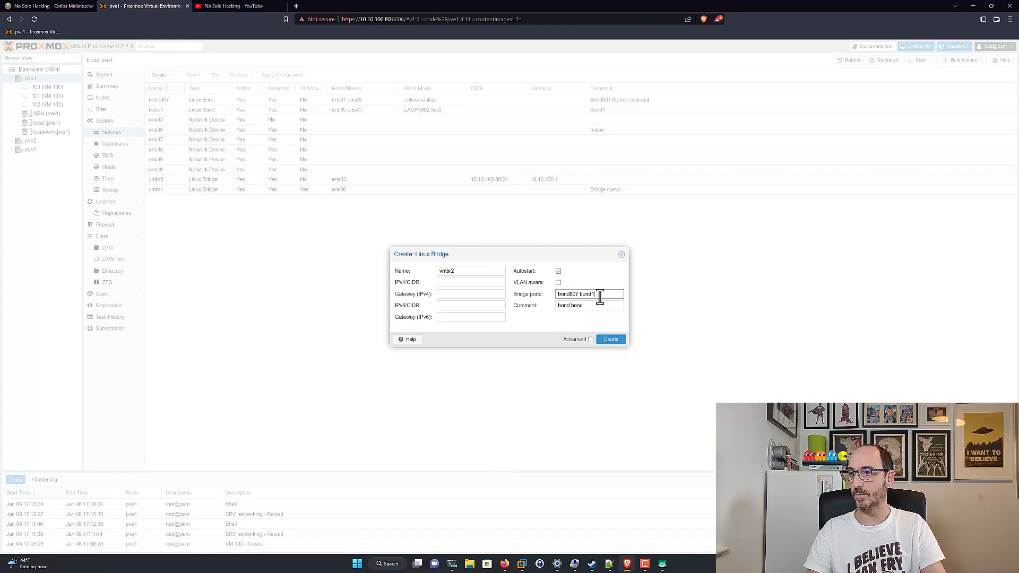
{"action": "left_click", "coordinate": [611, 341]}
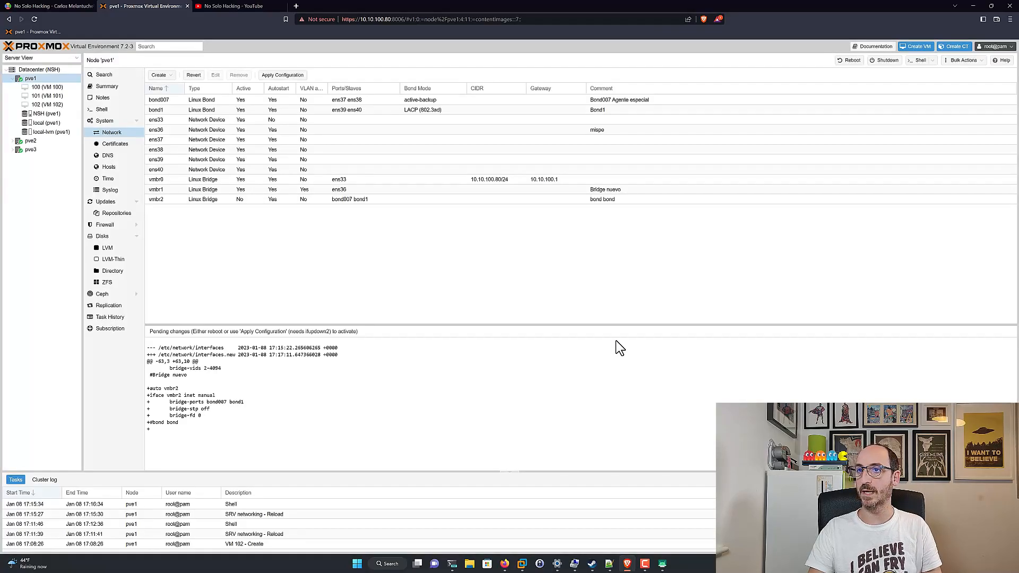
- Review the vmbr2 and bond007 entries and the fields for creating a Linux VLAN, without creating one
{"action": "left_click", "coordinate": [402, 204]}
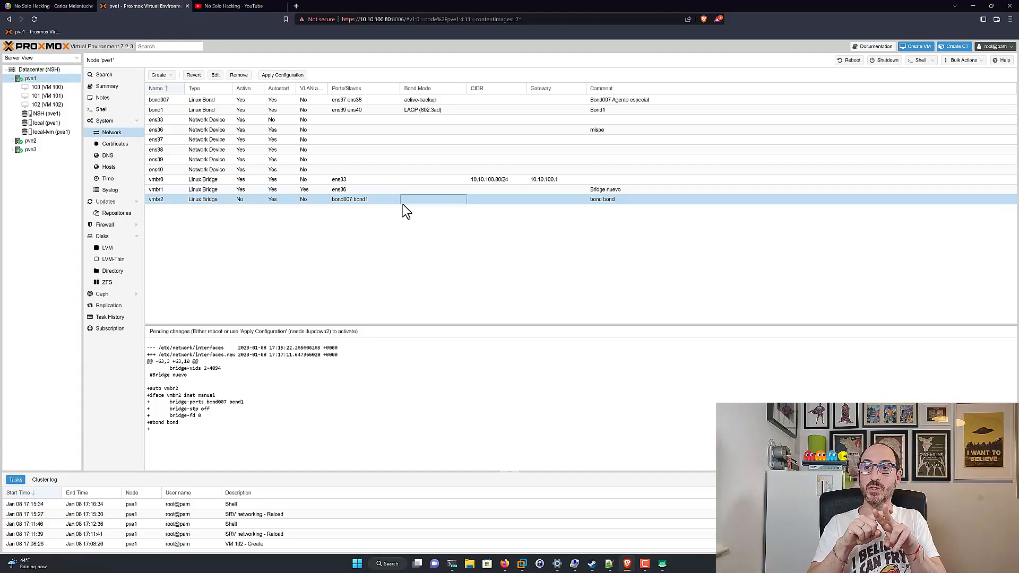
{"action": "left_click", "coordinate": [340, 101]}
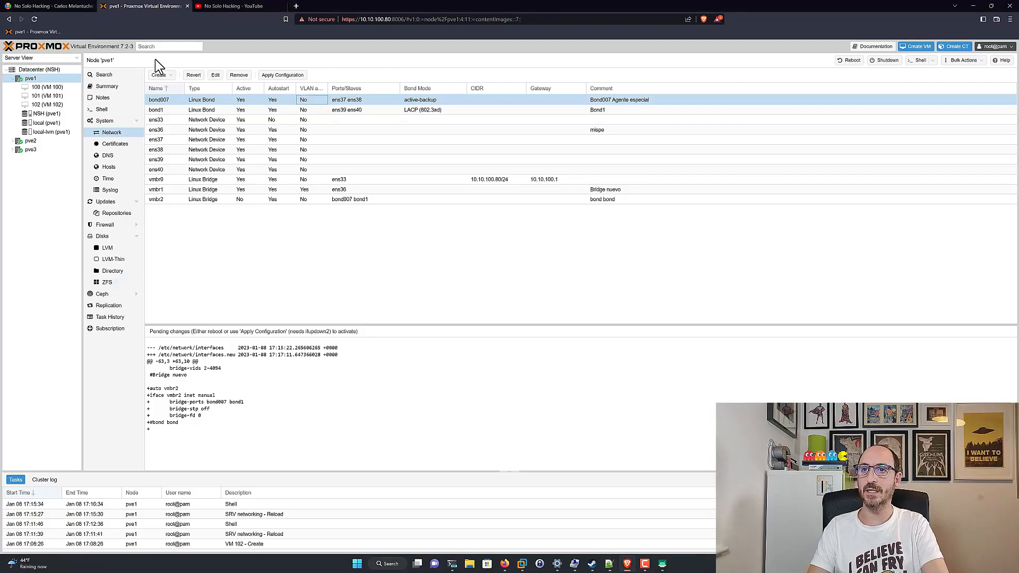
{"action": "left_click", "coordinate": [159, 75]}
{"action": "left_click", "coordinate": [189, 105]}
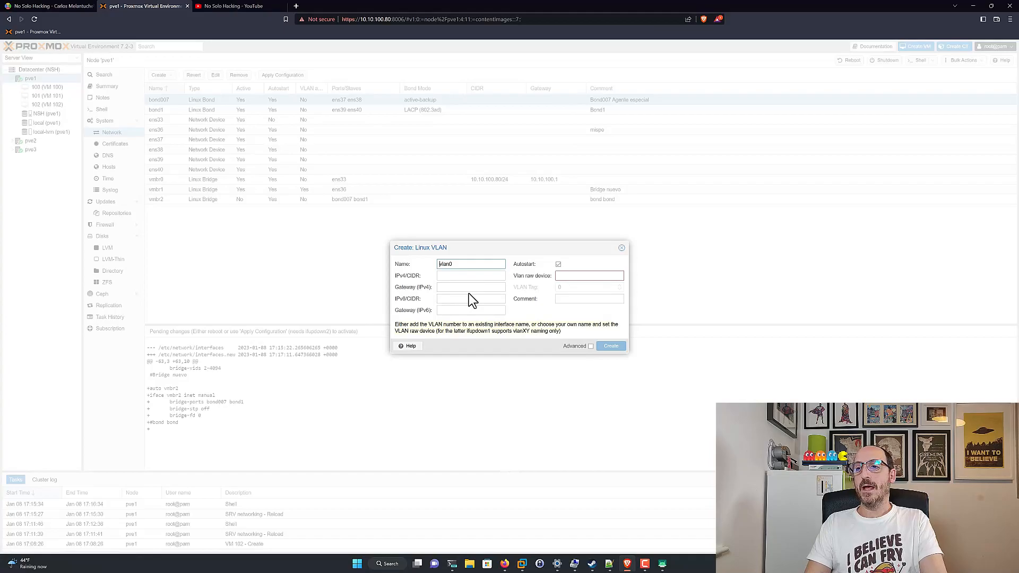
{"action": "left_click_drag", "start_coordinate": [469, 243], "coordinate": [454, 207]}
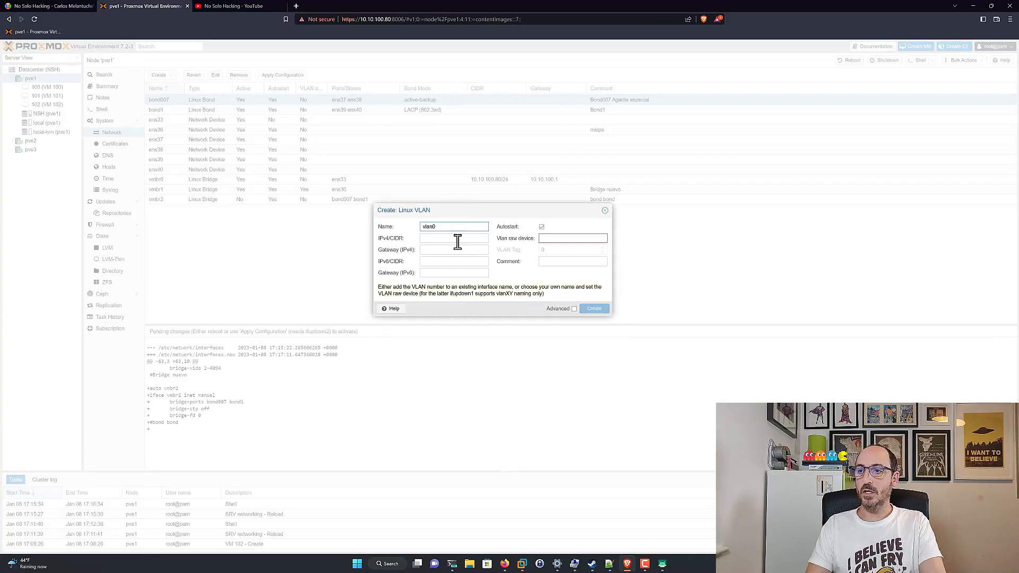
{"action": "left_click", "coordinate": [605, 211]}
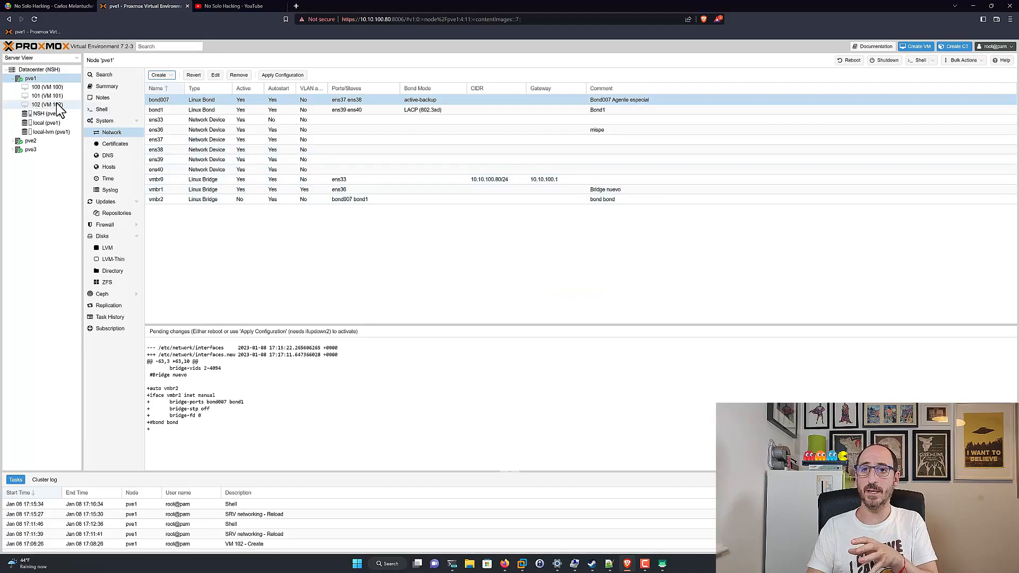
- In the pve1 shell, change to the directory /etc/pve/local/qemu-server/ and list its files
{"action": "left_click", "coordinate": [109, 109]}
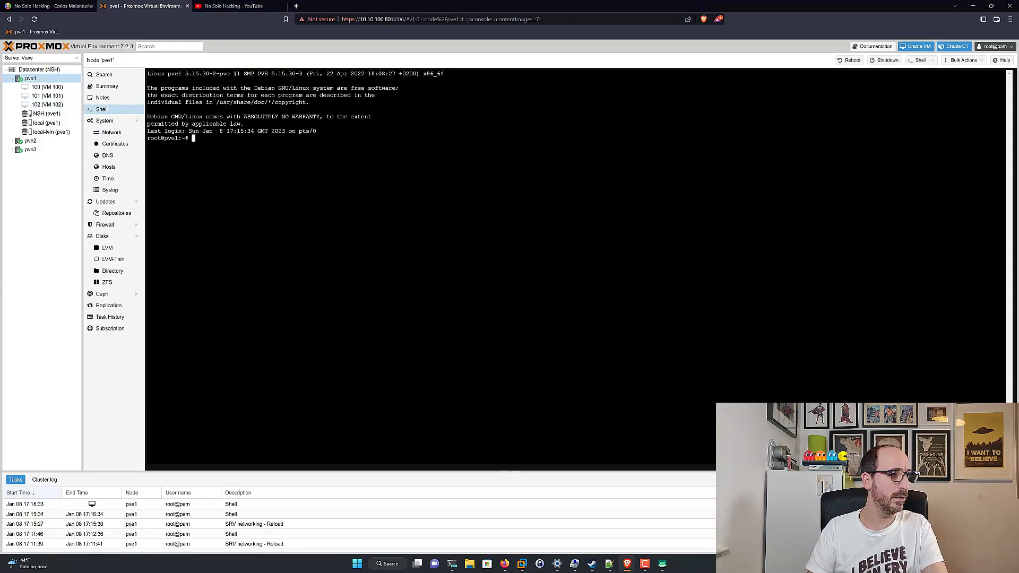
{"action": "key", "text": "alt+Tab"}
{"action": "left_click", "coordinate": [249, 155]}
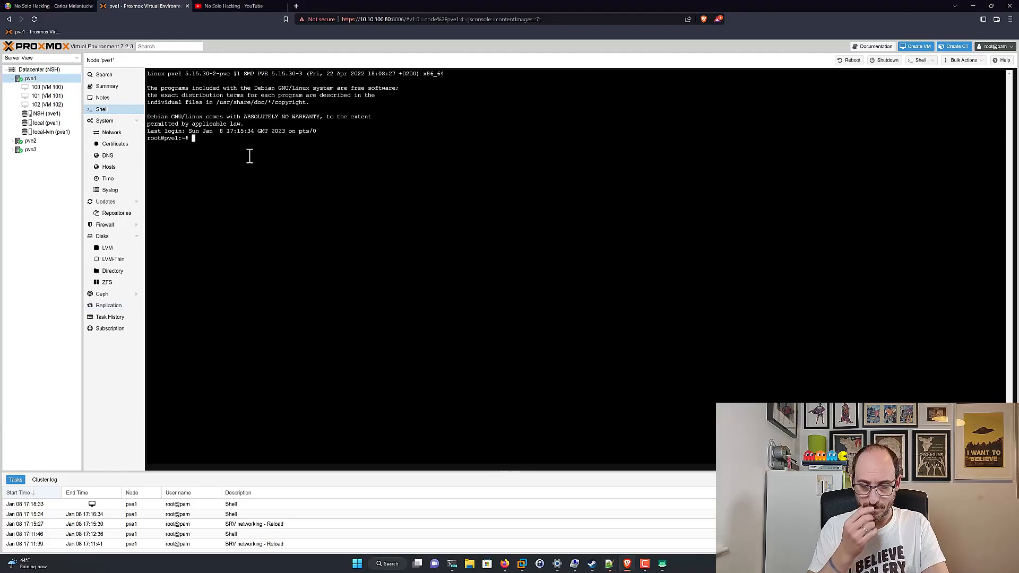
{"action": "type", "text": "cd"}
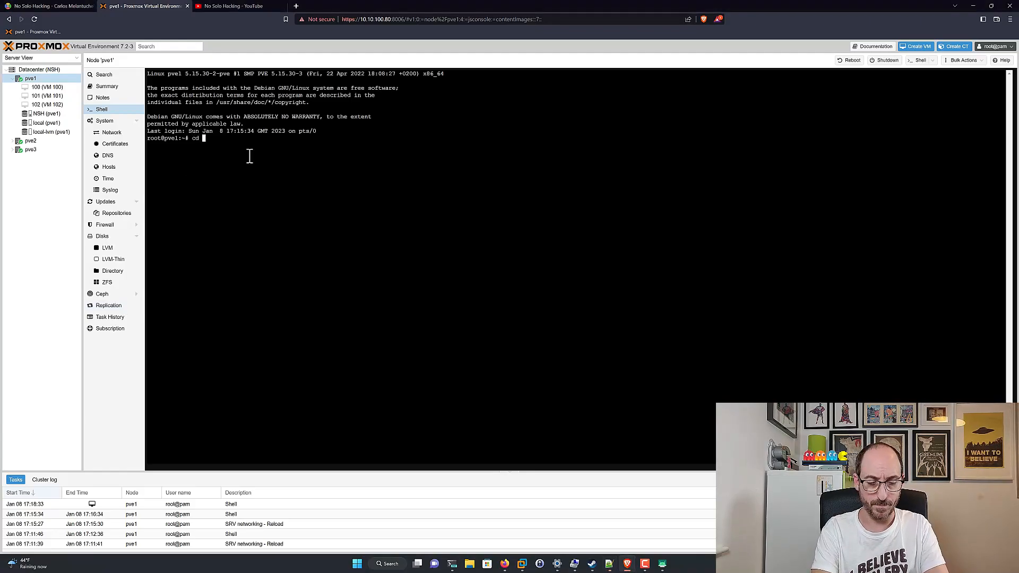
{"action": "right_click", "coordinate": [250, 155]}
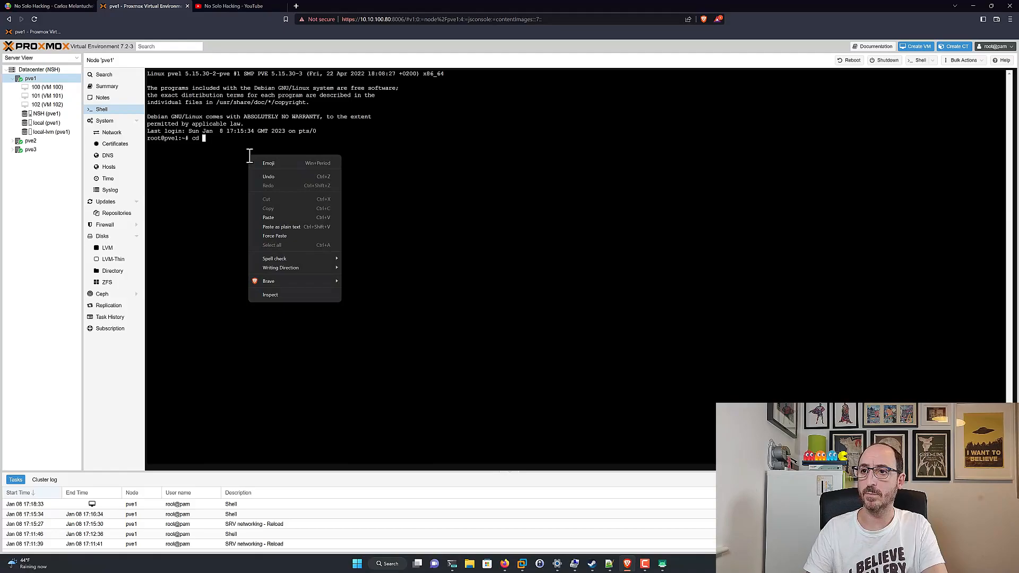
{"action": "left_click", "coordinate": [268, 217]}
{"action": "key", "text": "Tab"}
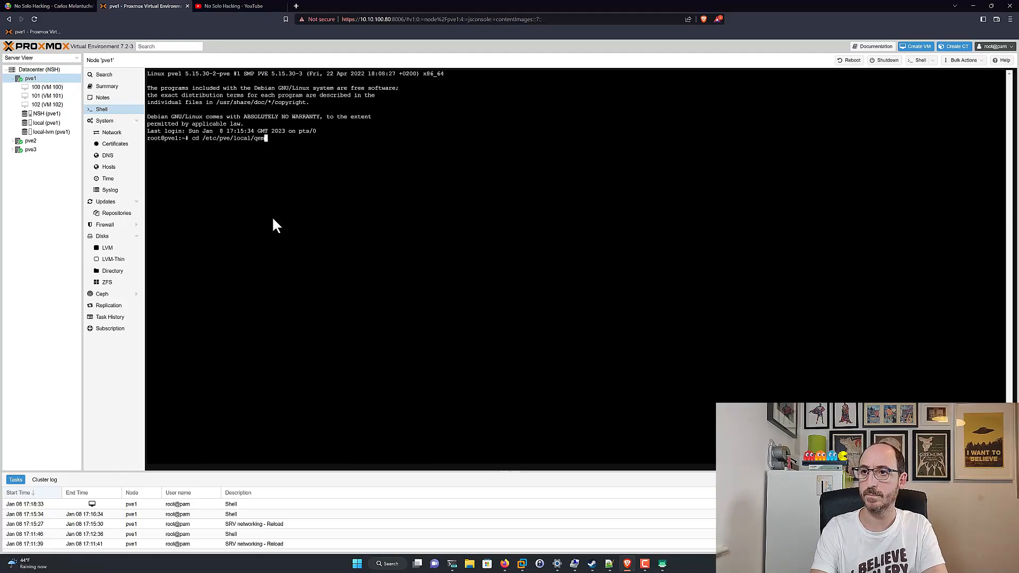
{"action": "key", "text": "Return"}
{"action": "type", "text": "ls"}
{"action": "key", "text": "Return"}
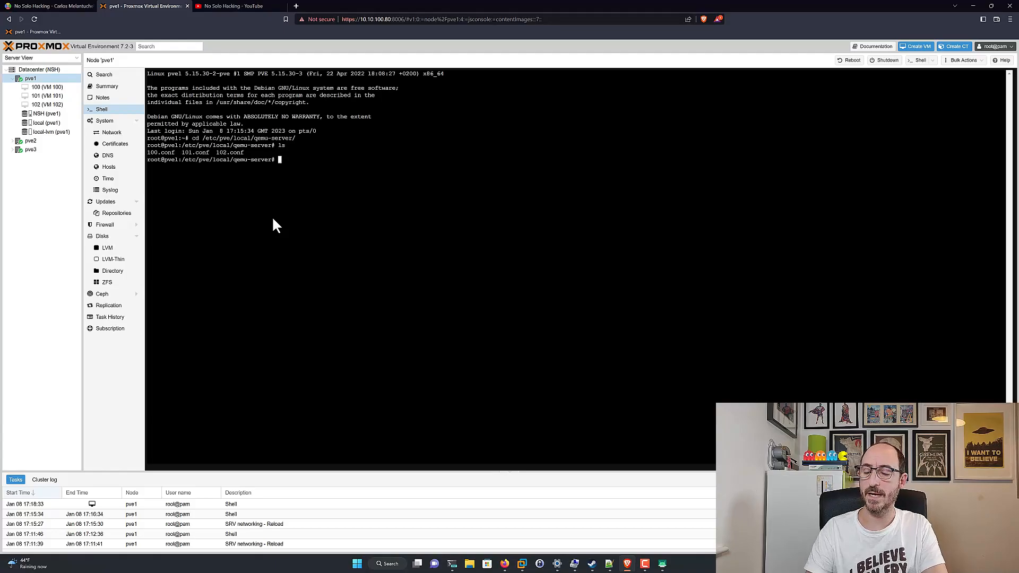
- Print 102.conf with cat and examine VM 102's memory and net0 settings, including the VLAN tag
{"action": "type", "text": "ca"}
{"action": "type", "text": "t 102.conf"}
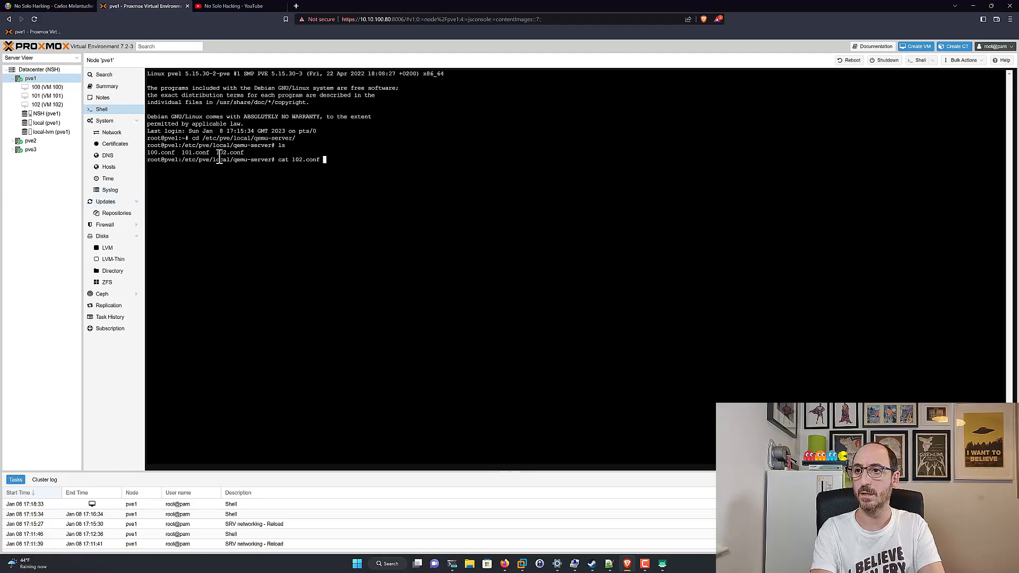
{"action": "key", "text": "Return"}
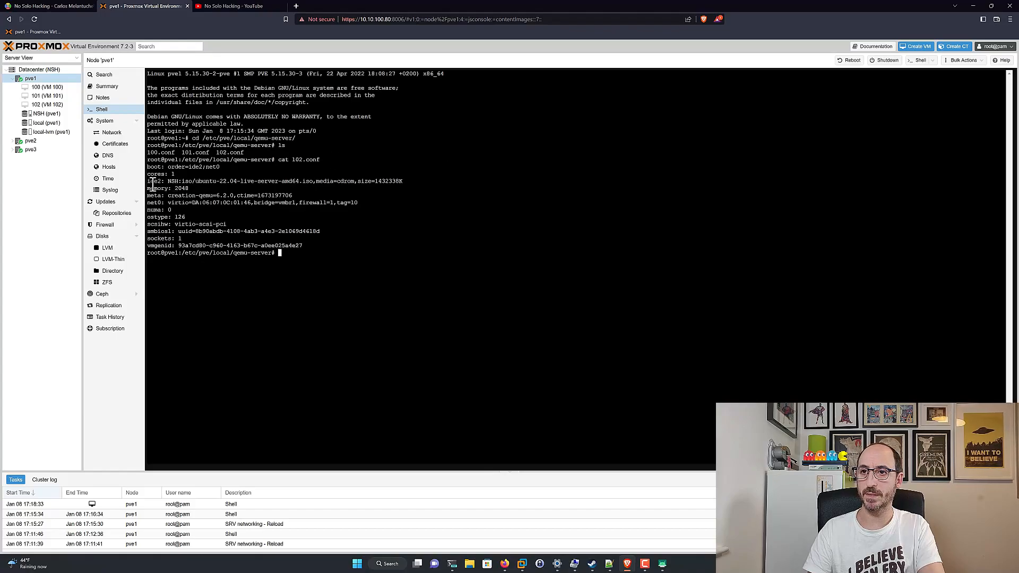
{"action": "left_click_drag", "start_coordinate": [212, 188], "coordinate": [161, 196]}
{"action": "mouse_move", "coordinate": [372, 203]}
{"action": "left_mouse_down"}
{"action": "mouse_move", "coordinate": [150, 204]}
{"action": "mouse_move", "coordinate": [360, 205]}
{"action": "left_mouse_up"}
{"action": "left_click", "coordinate": [281, 208]}
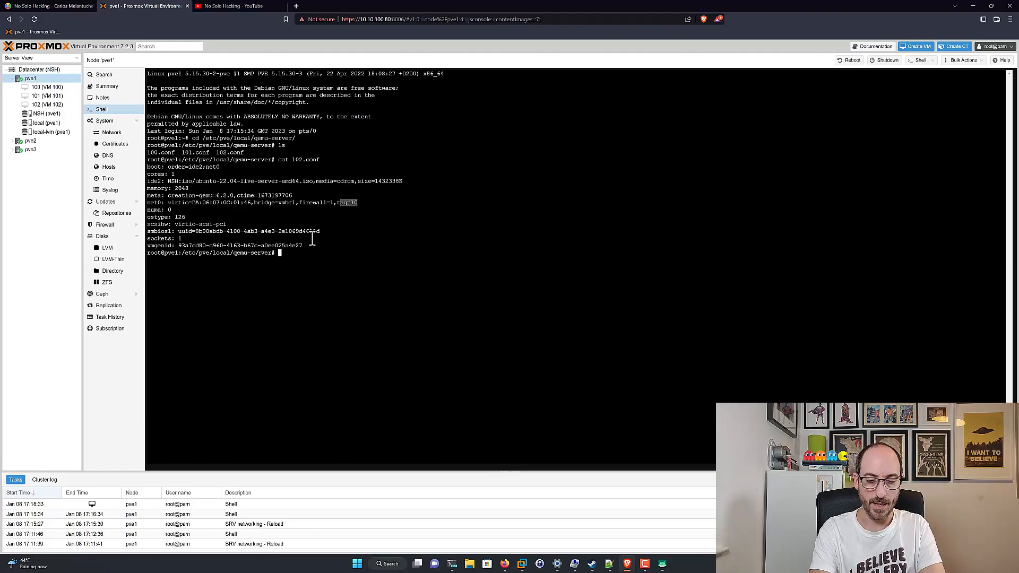
- Open 102.conf in vi and place the cursor at the end of the net0 line
{"action": "type", "text": "vi "}
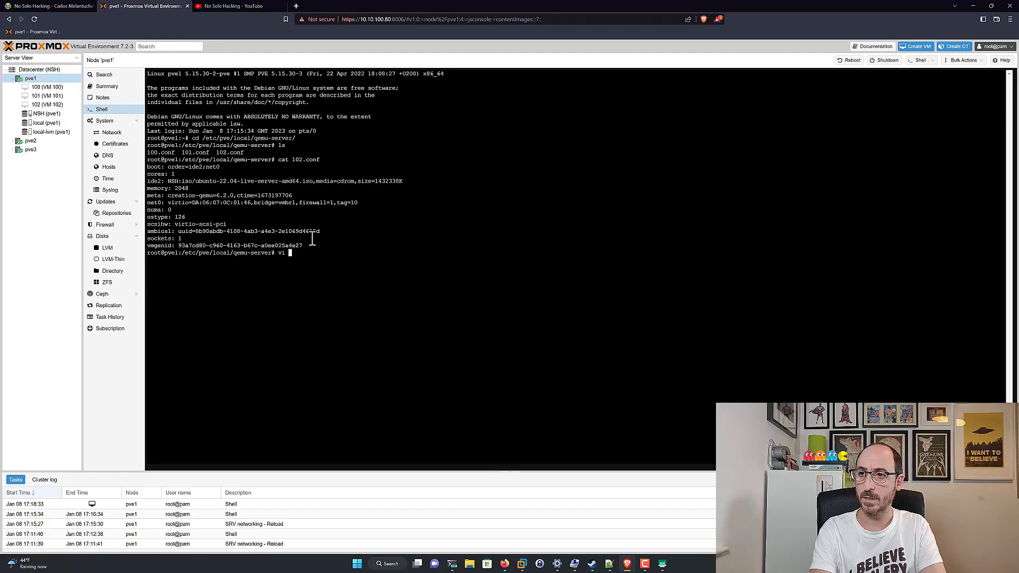
{"action": "type", "text": "102"}
{"action": "key", "text": "Tab"}
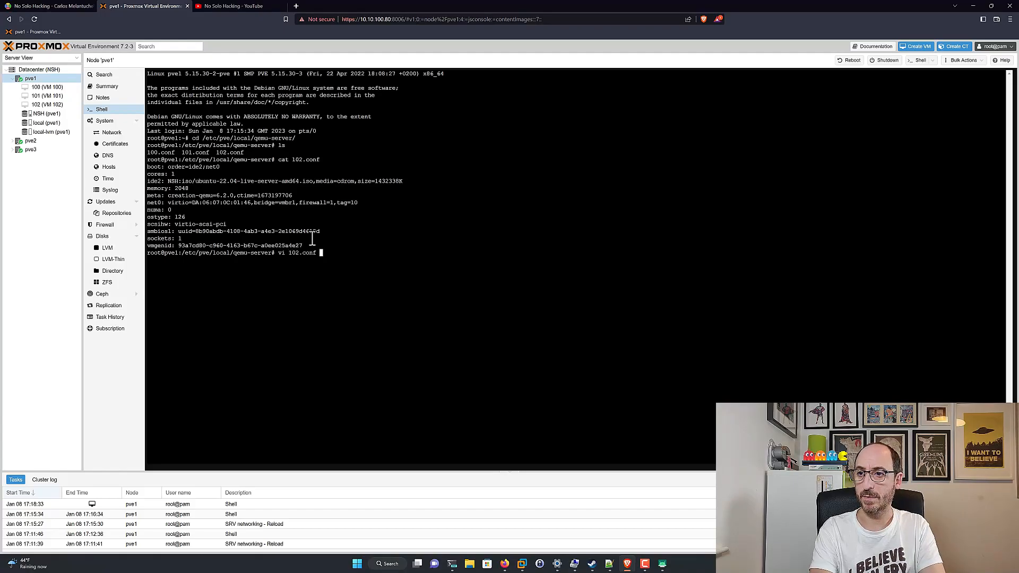
{"action": "key", "text": "Return"}
{"action": "key", "text": "Down"}
{"action": "key", "text": "Down"}
{"action": "key", "text": "Down"}
{"action": "key", "text": "Down"}
{"action": "key", "text": "Down"}
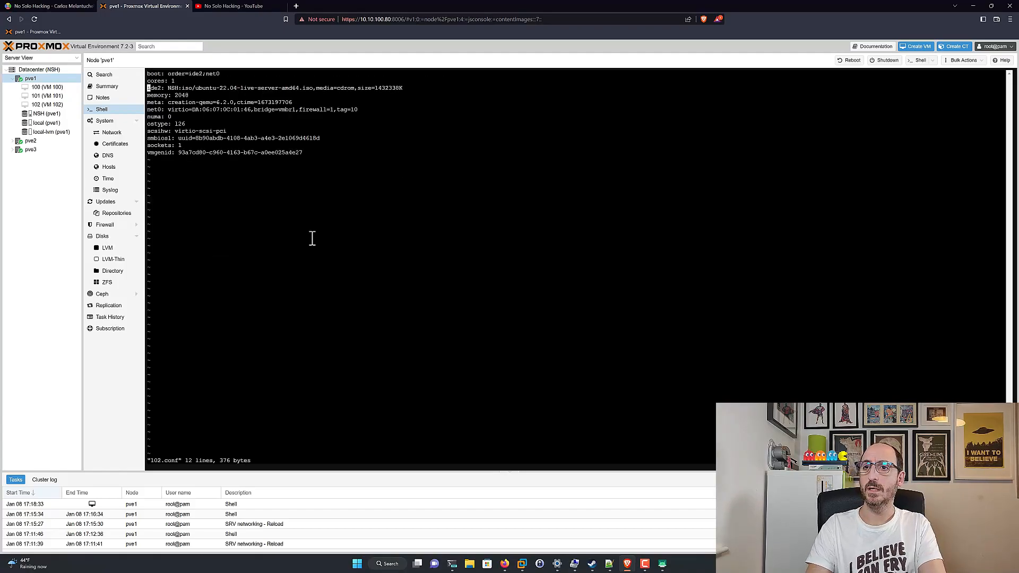
{"action": "key", "text": "End"}
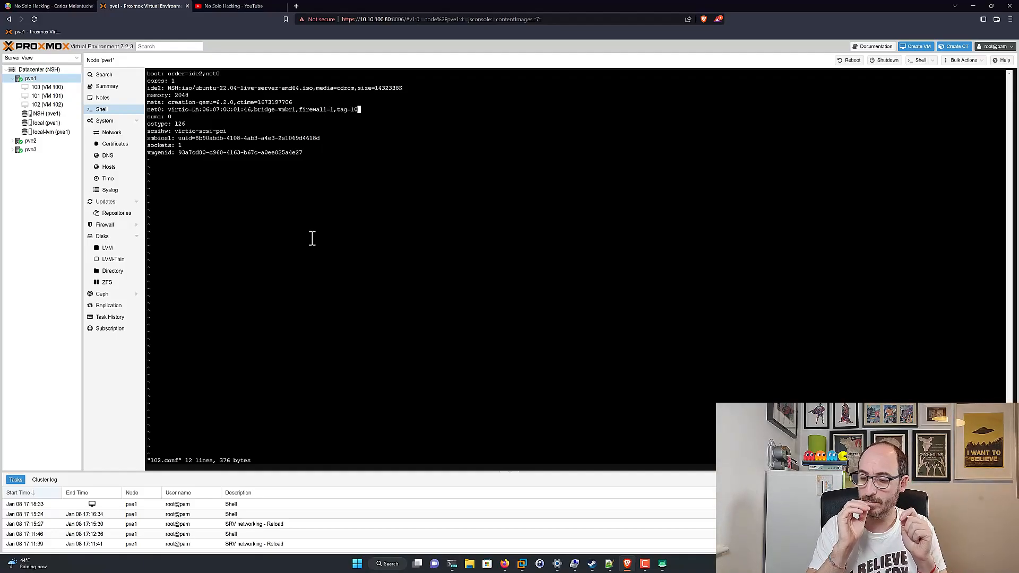
- Append ",trunks=3,4" to the net0 line of 102.conf, then save the file and quit vi
{"action": "type", "text": ",trunks"}
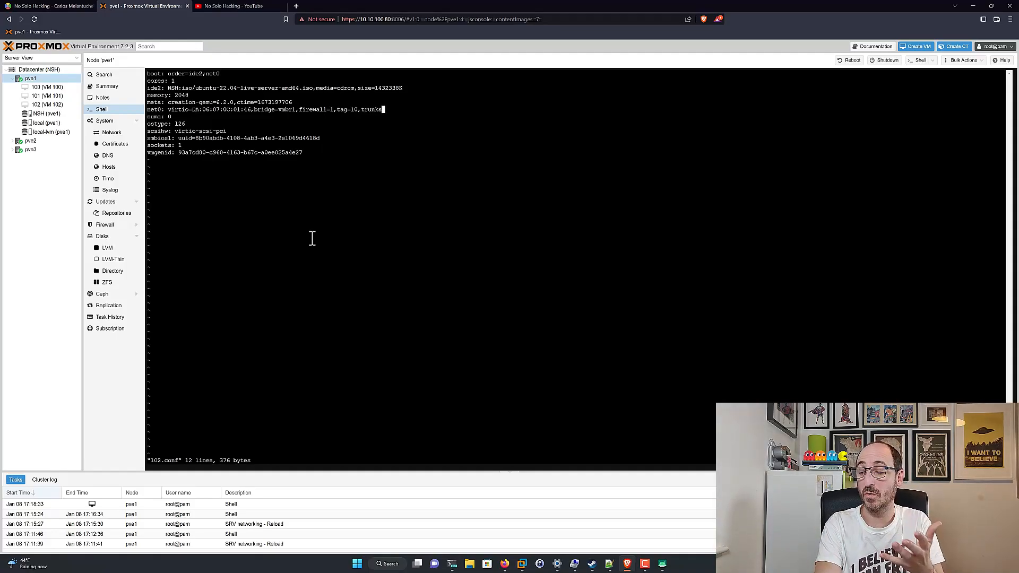
{"action": "type", "text": "="}
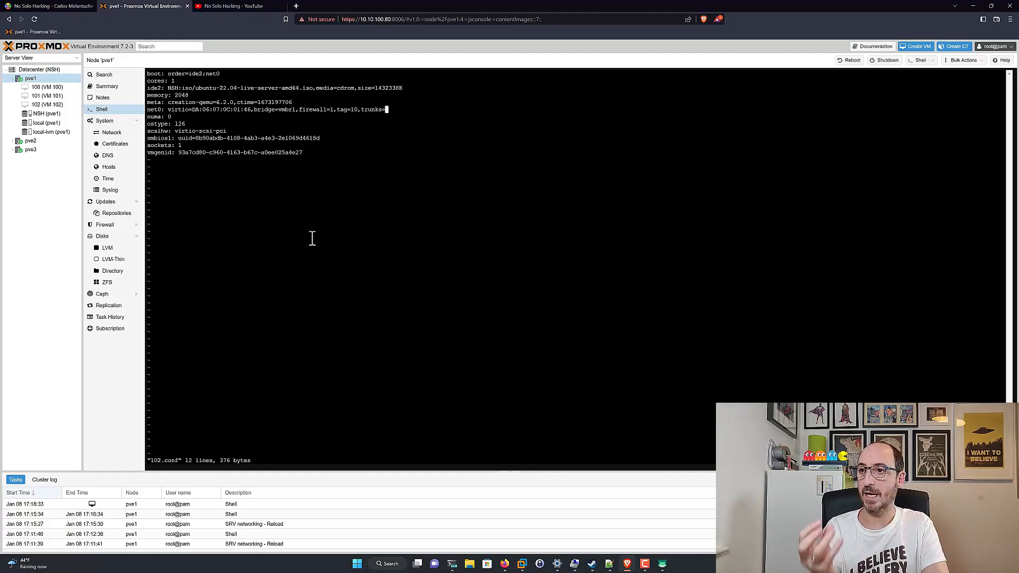
{"action": "type", "text": "3,4"}
{"action": "key", "text": "Escape"}
{"action": "type", "text": ":wq"}
{"action": "key", "text": "Return"}
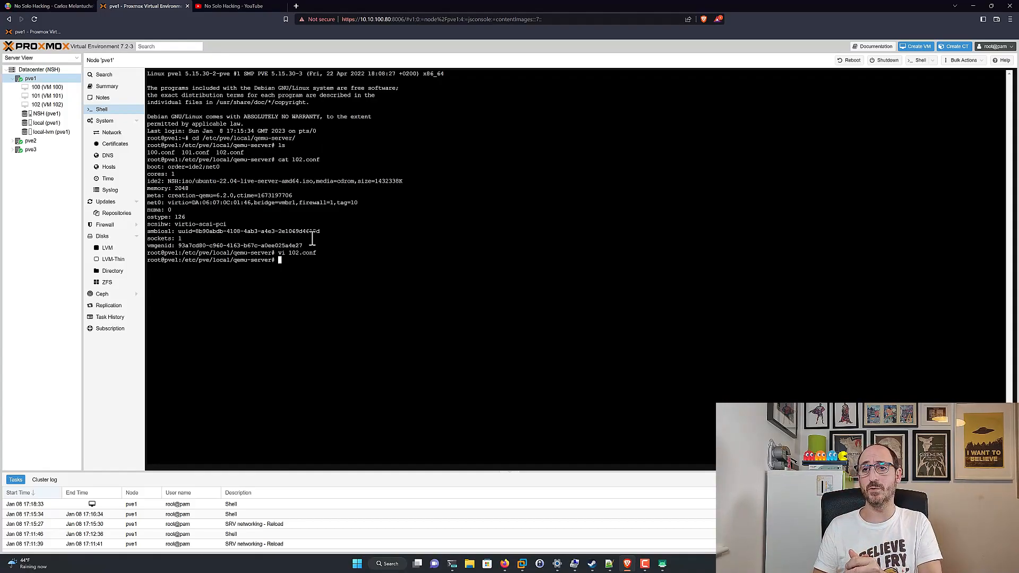
- Check VM 102's hardware list for its network device after the config edit
{"action": "left_click", "coordinate": [45, 104]}
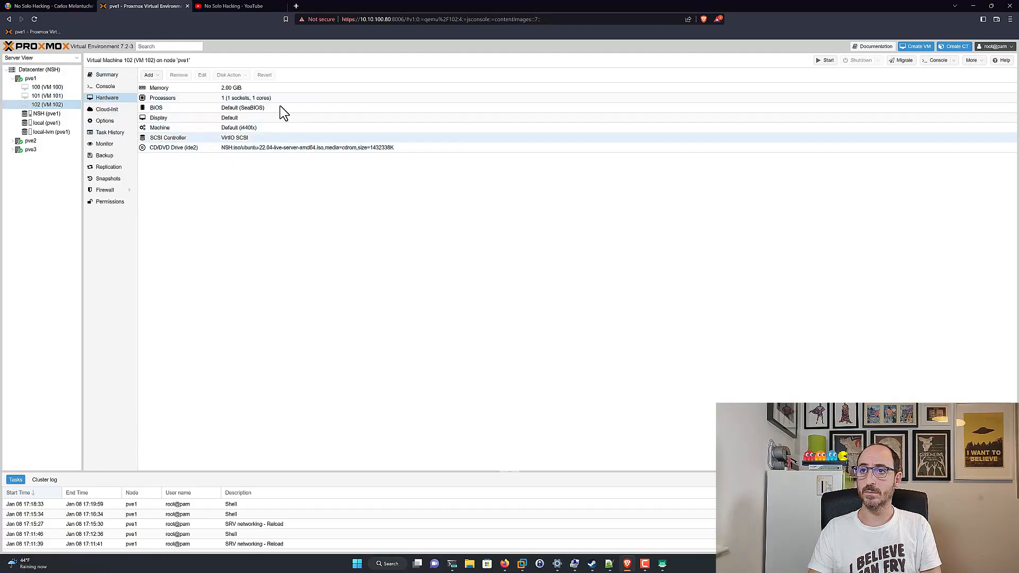
{"action": "left_click", "coordinate": [31, 79]}
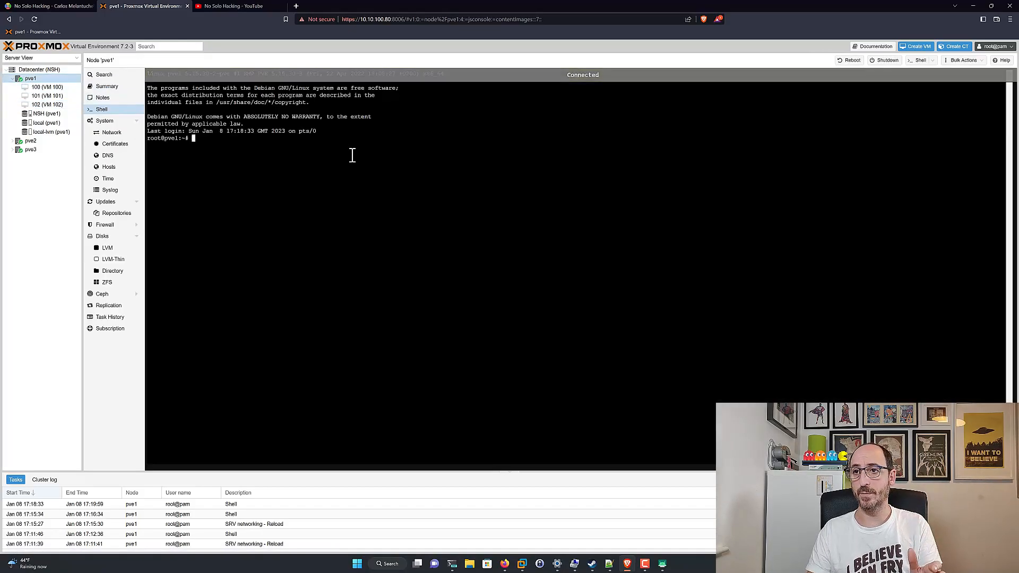
{"action": "left_click", "coordinate": [50, 105]}
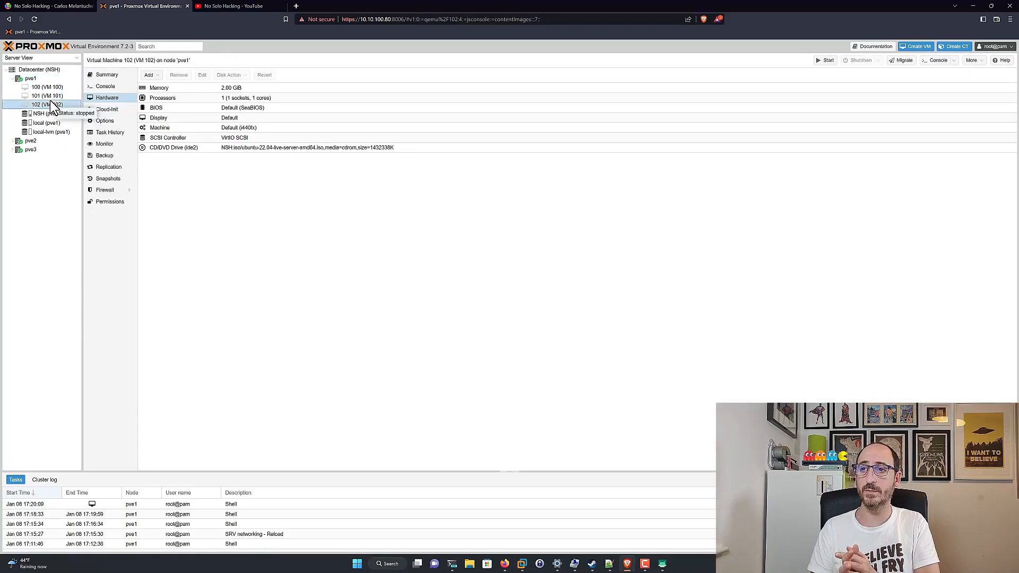